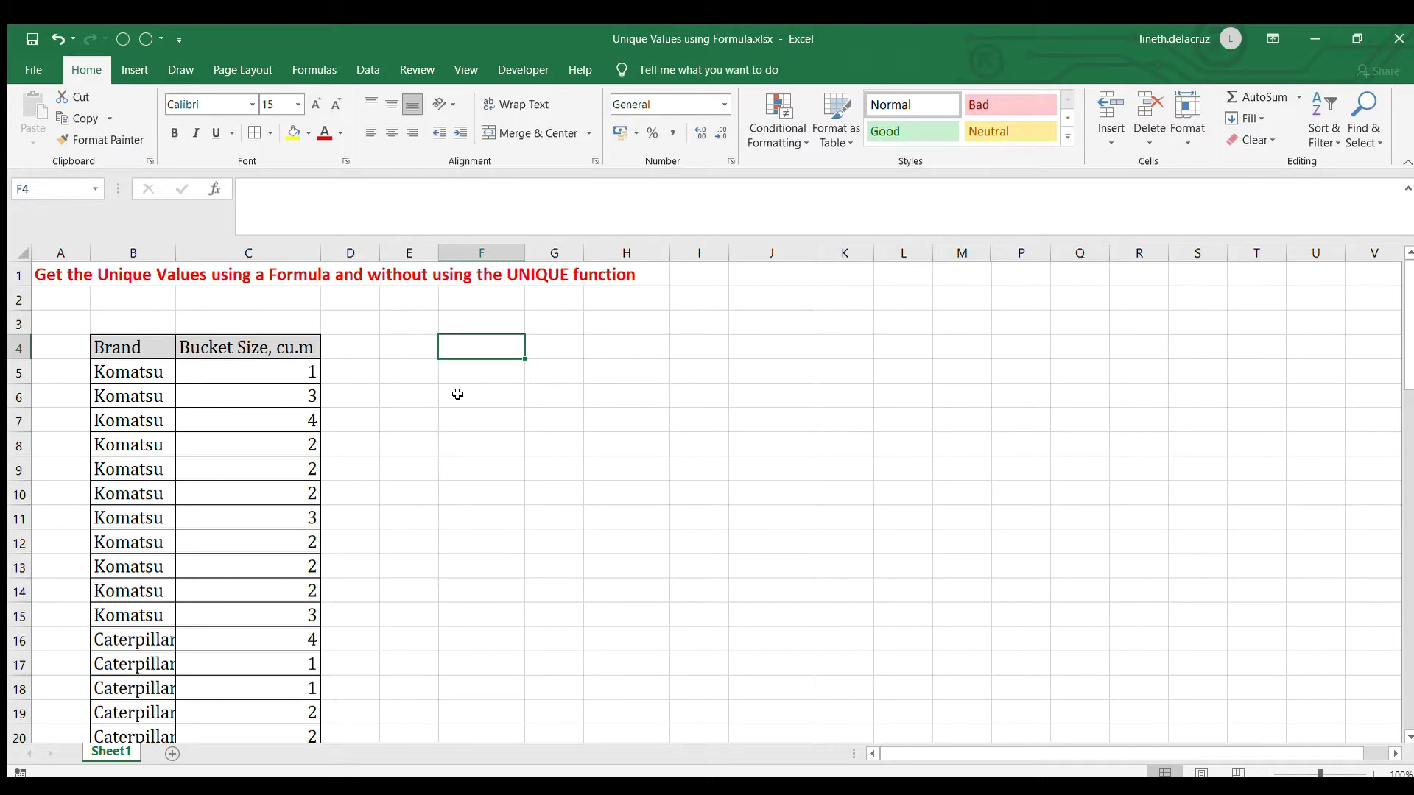
- Begin F4's formula as =index(B5:B68,match(0,countif( using the brand range B5:B68
type("=index")
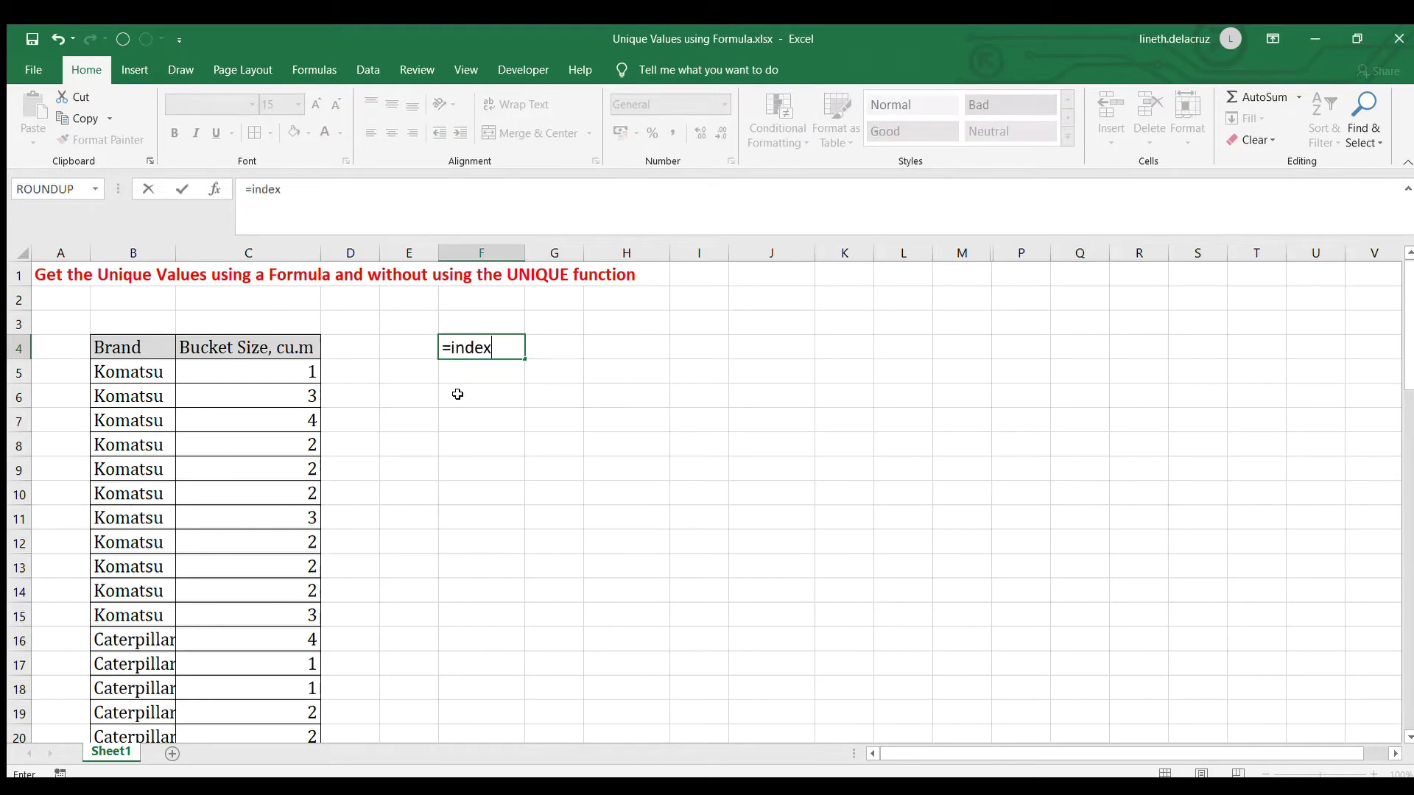
type("(")
left_click(140, 373)
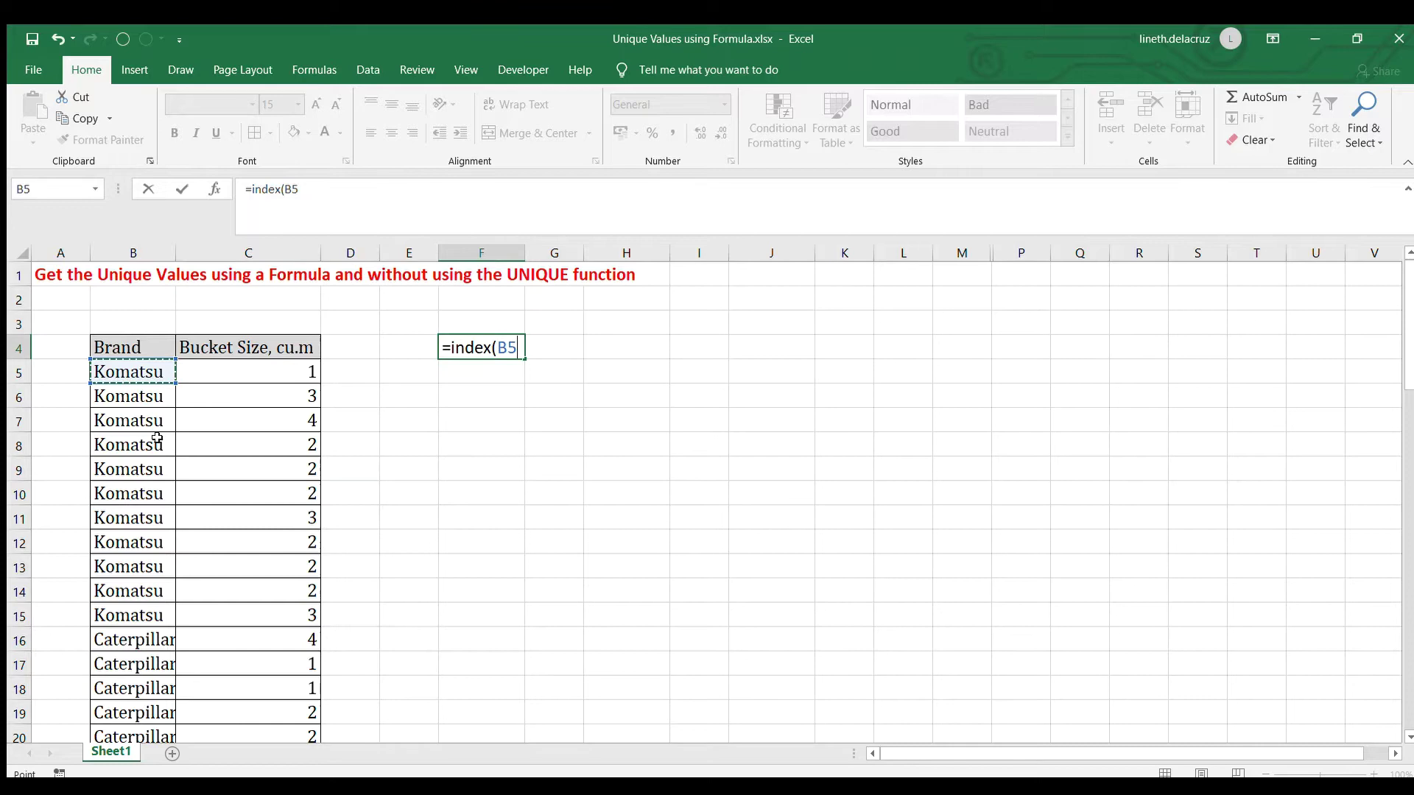
key("ctrl+shift+Down")
scroll(157, 439, "up", 14)
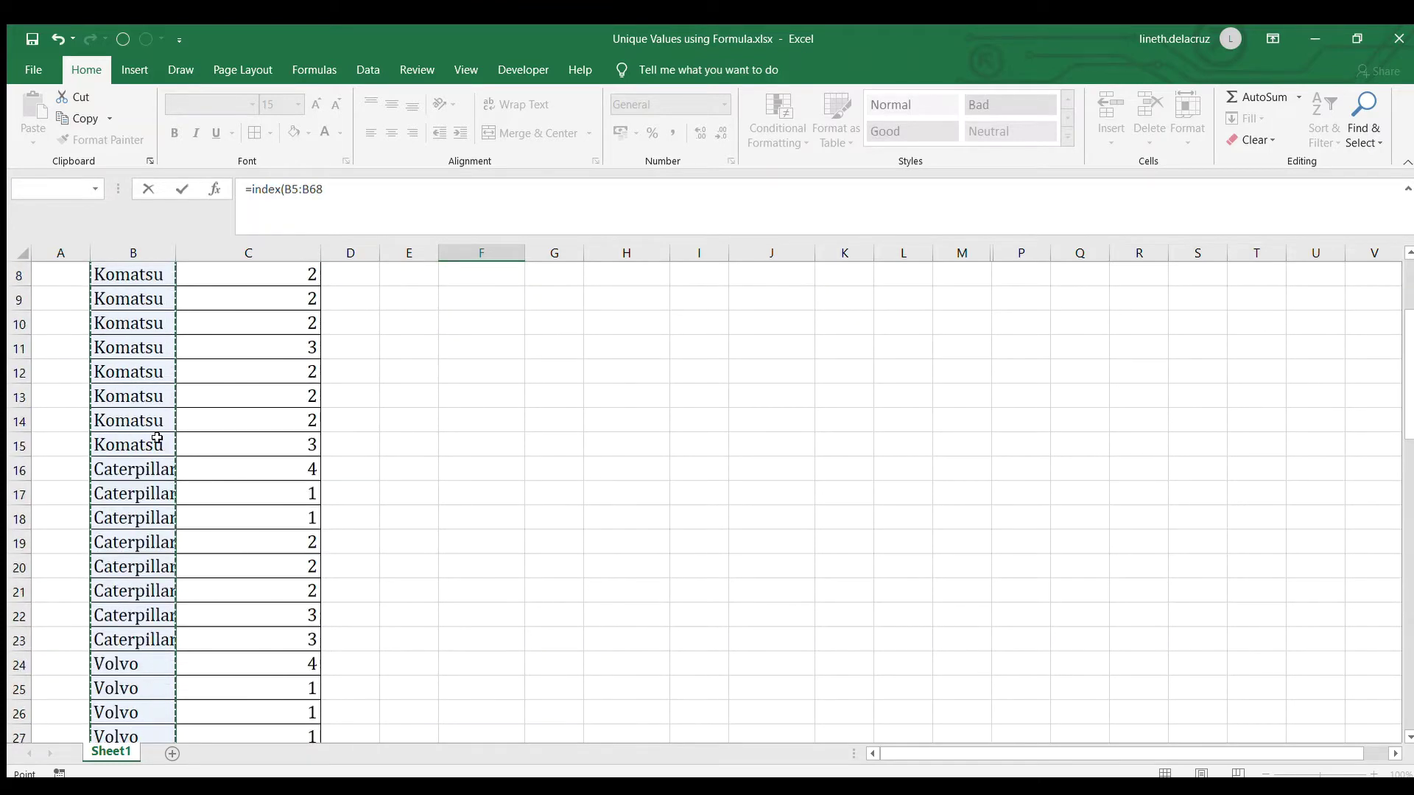
scroll(157, 439, "up", 2)
type(",")
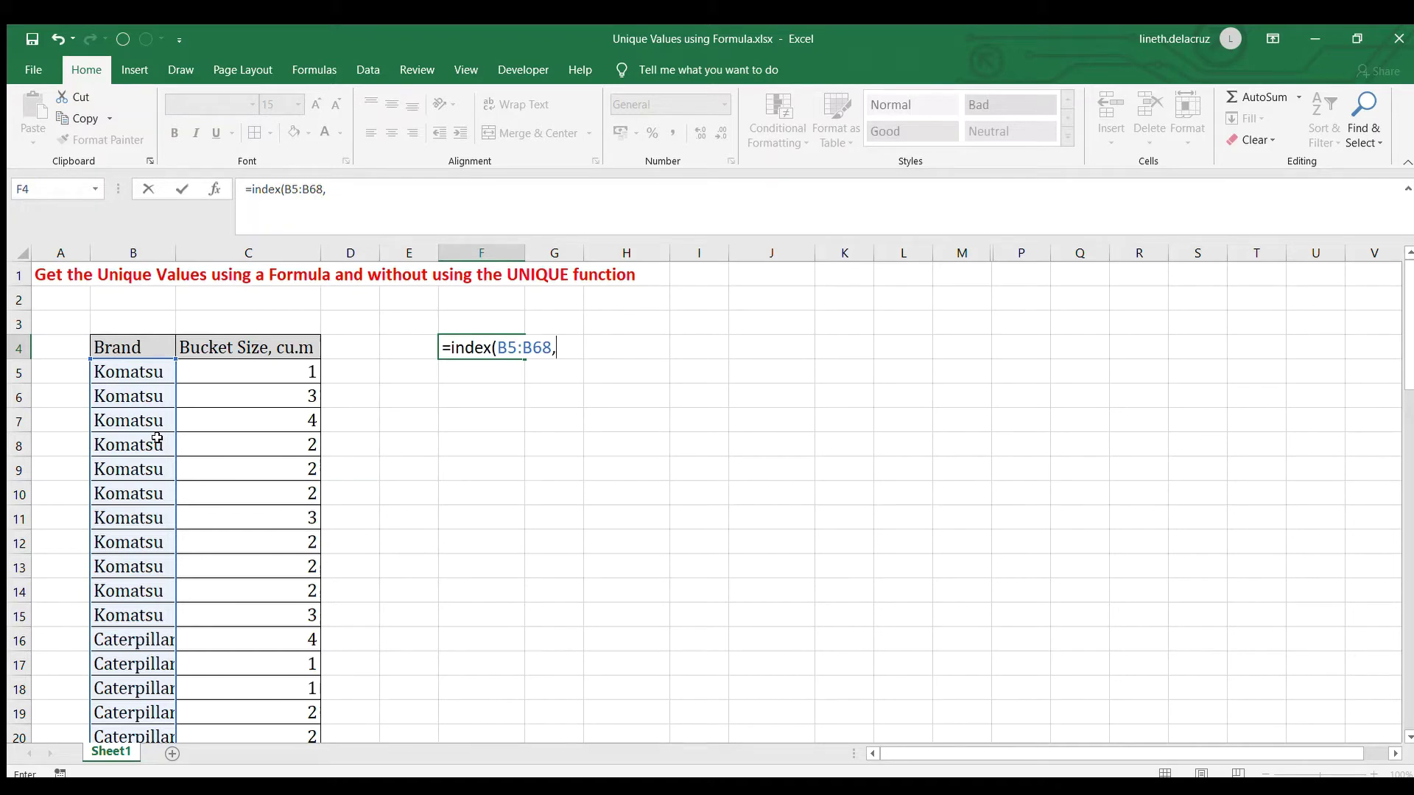
type("match(0,")
type("countif(")
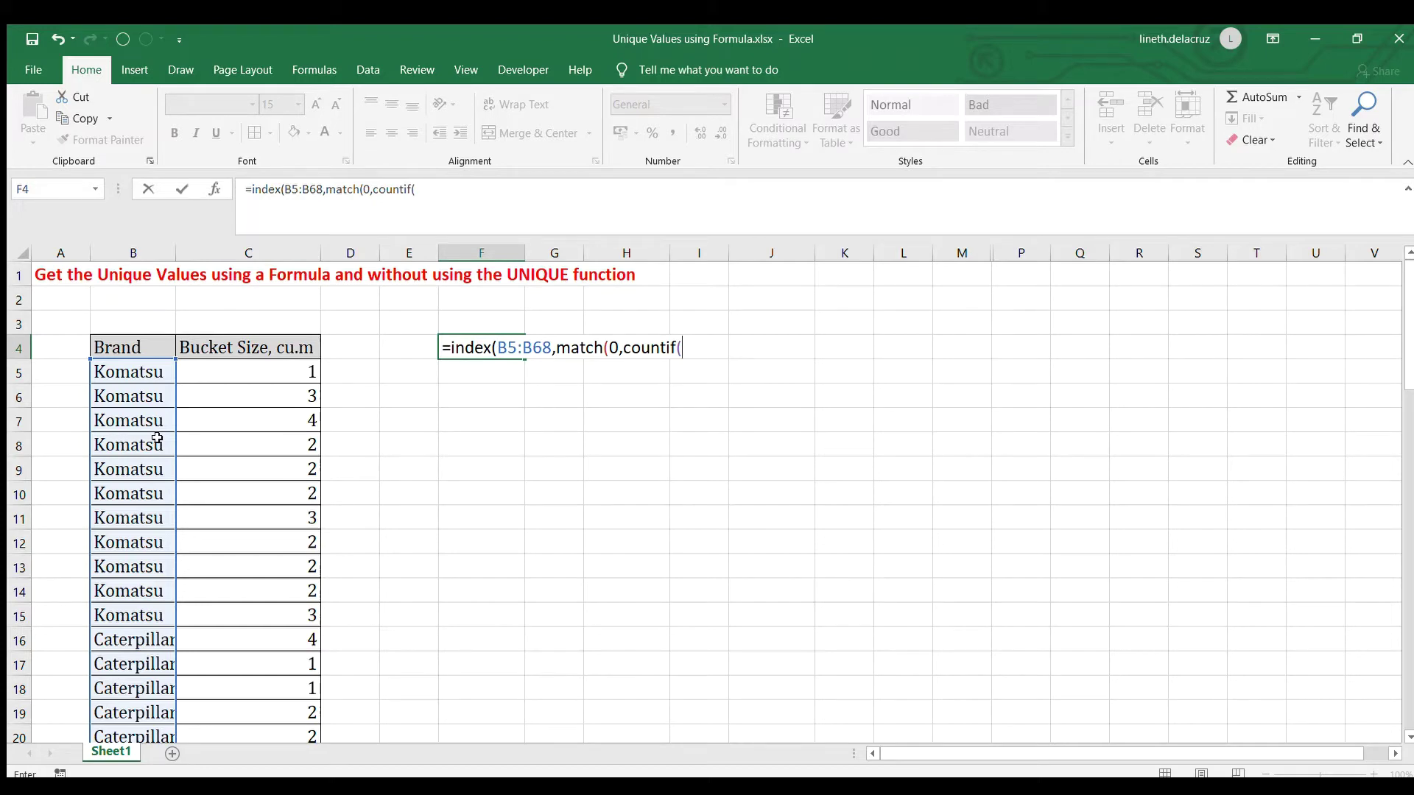
- Set the COUNTIF range to $F$3:F3 and lock the index range as $B$5:$B$68
left_click(462, 318)
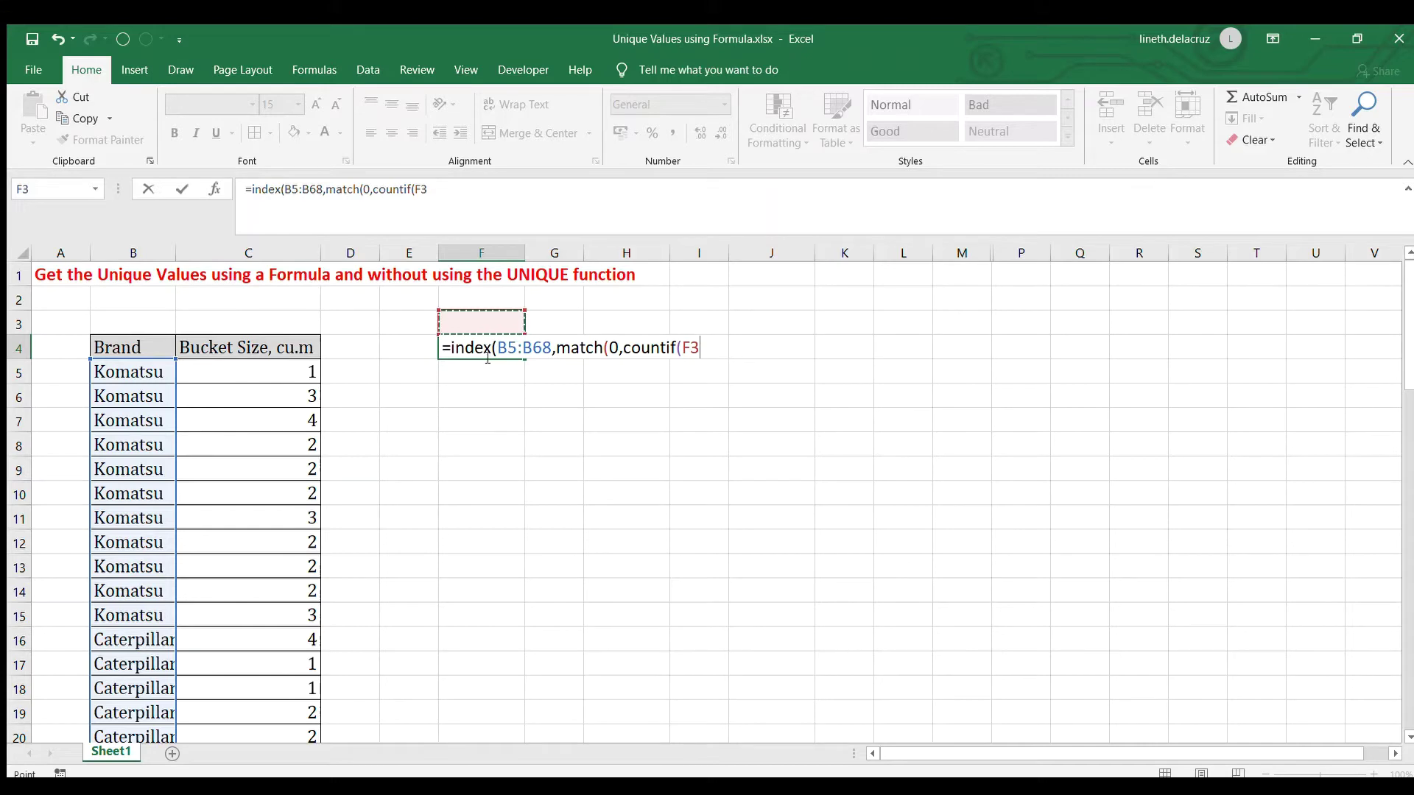
key("F8")
left_click(692, 348)
key("F4")
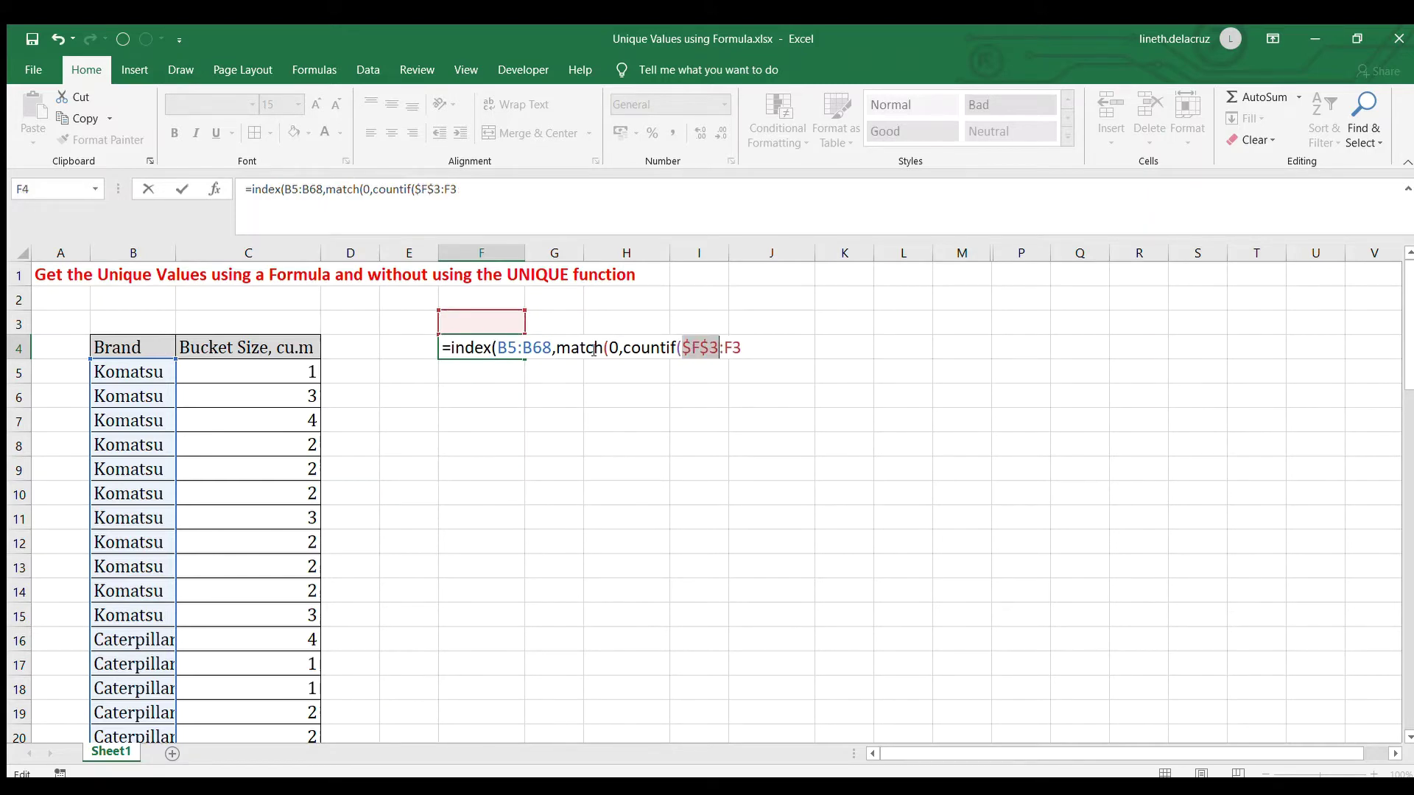
left_click_drag(501, 347, 551, 348)
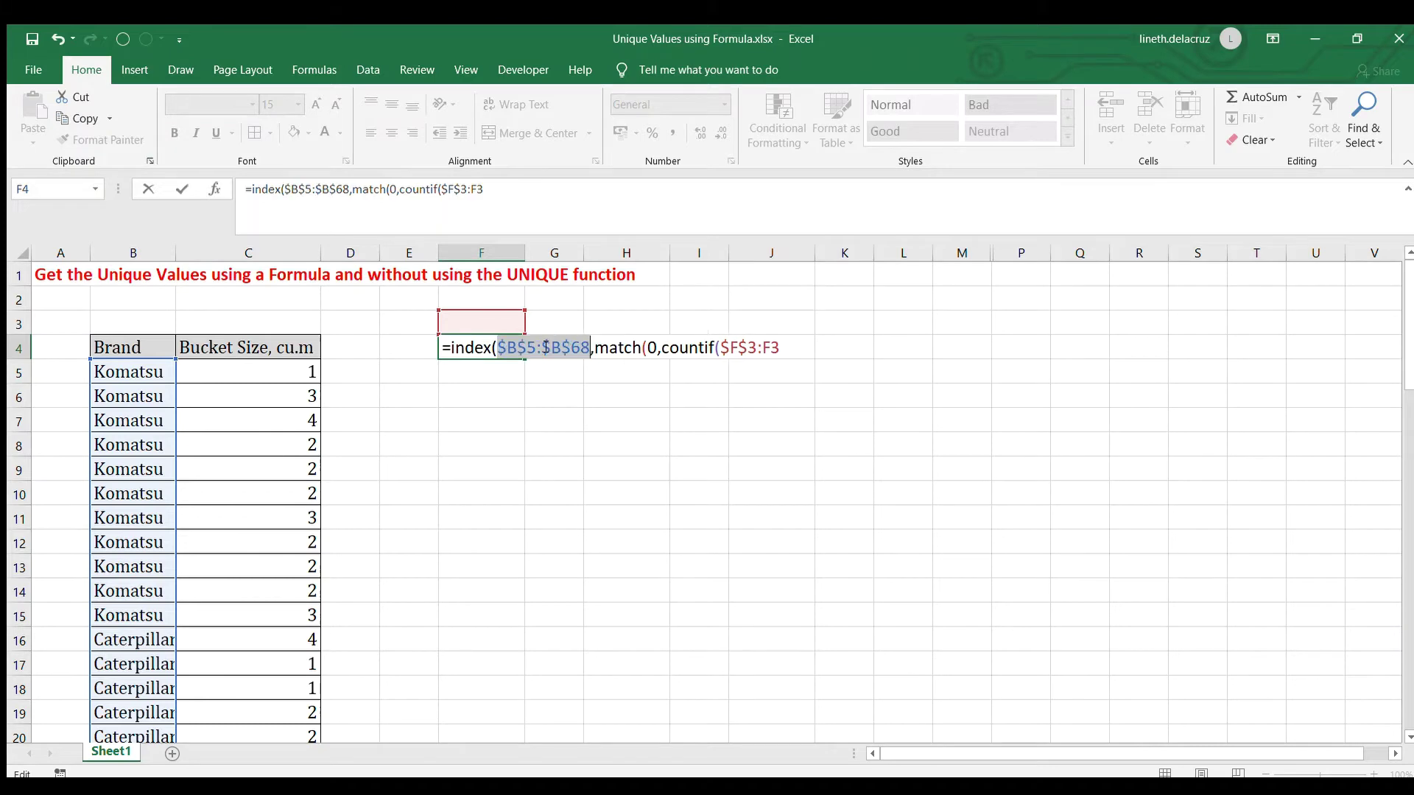
key("F4")
key("End")
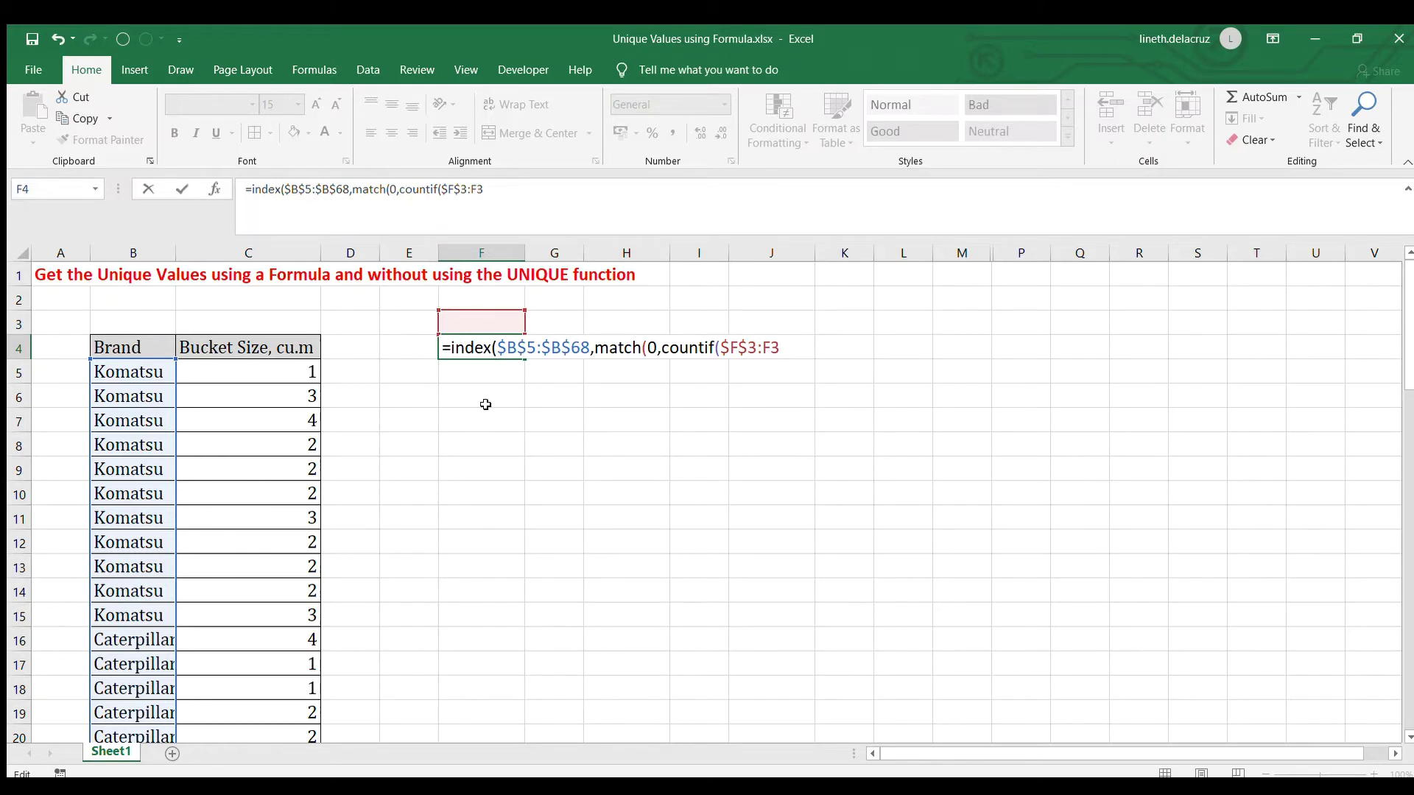
- Add absolute $B$5:$B$68 as COUNTIF criteria, close with ,0)), and enter as array formula
type(",")
left_click(147, 373)
key("ctrl+shift+Down")
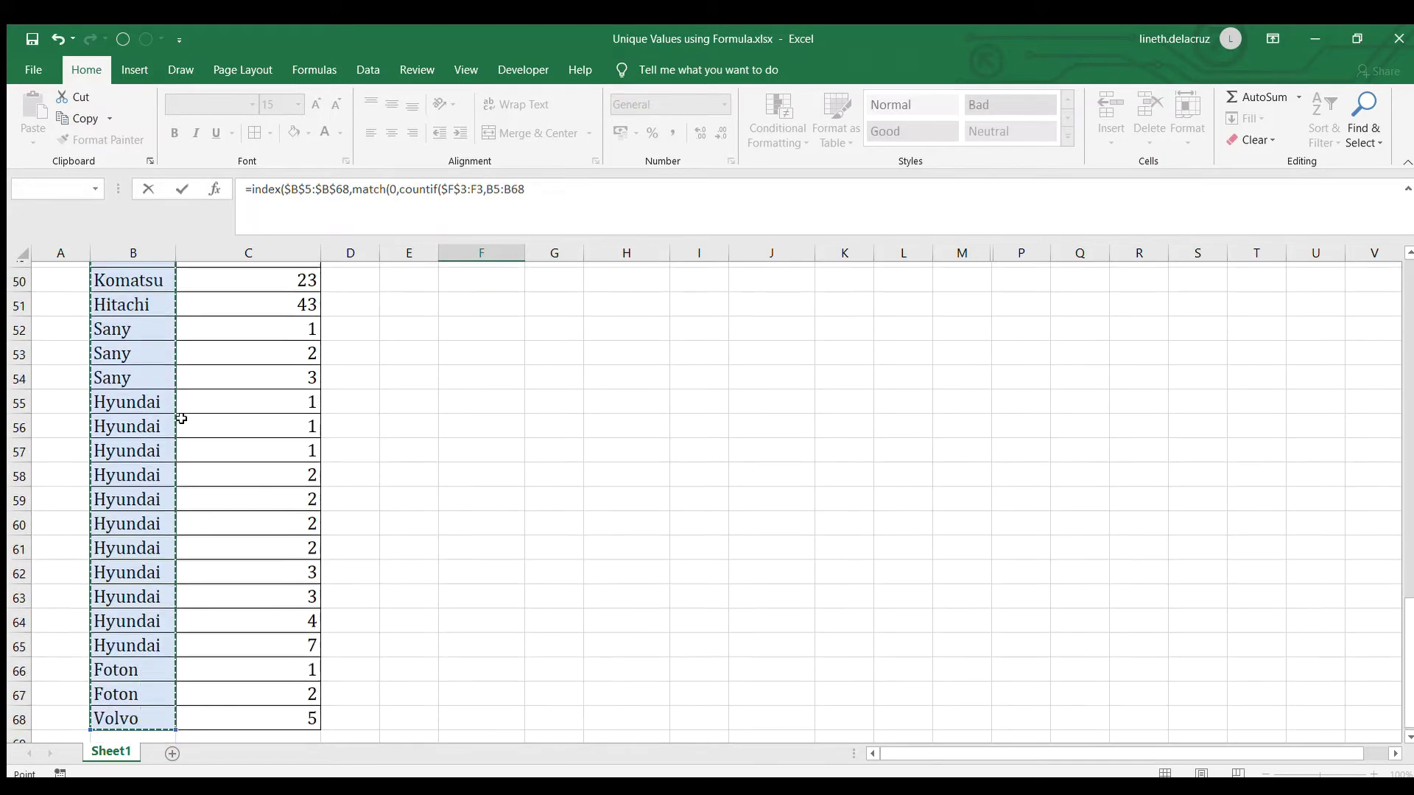
scroll(184, 417, "up", 8)
scroll(185, 417, "up", 8)
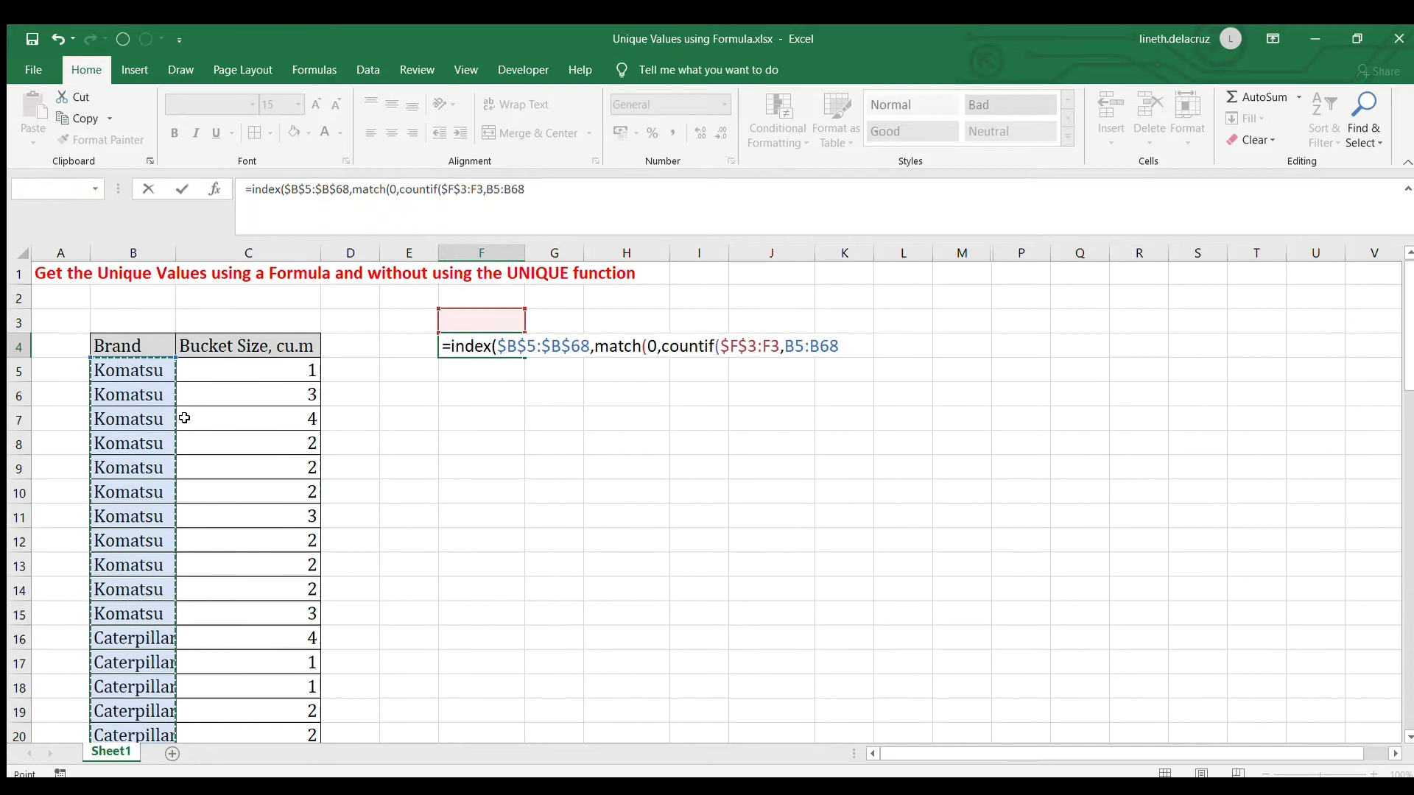
type(")")
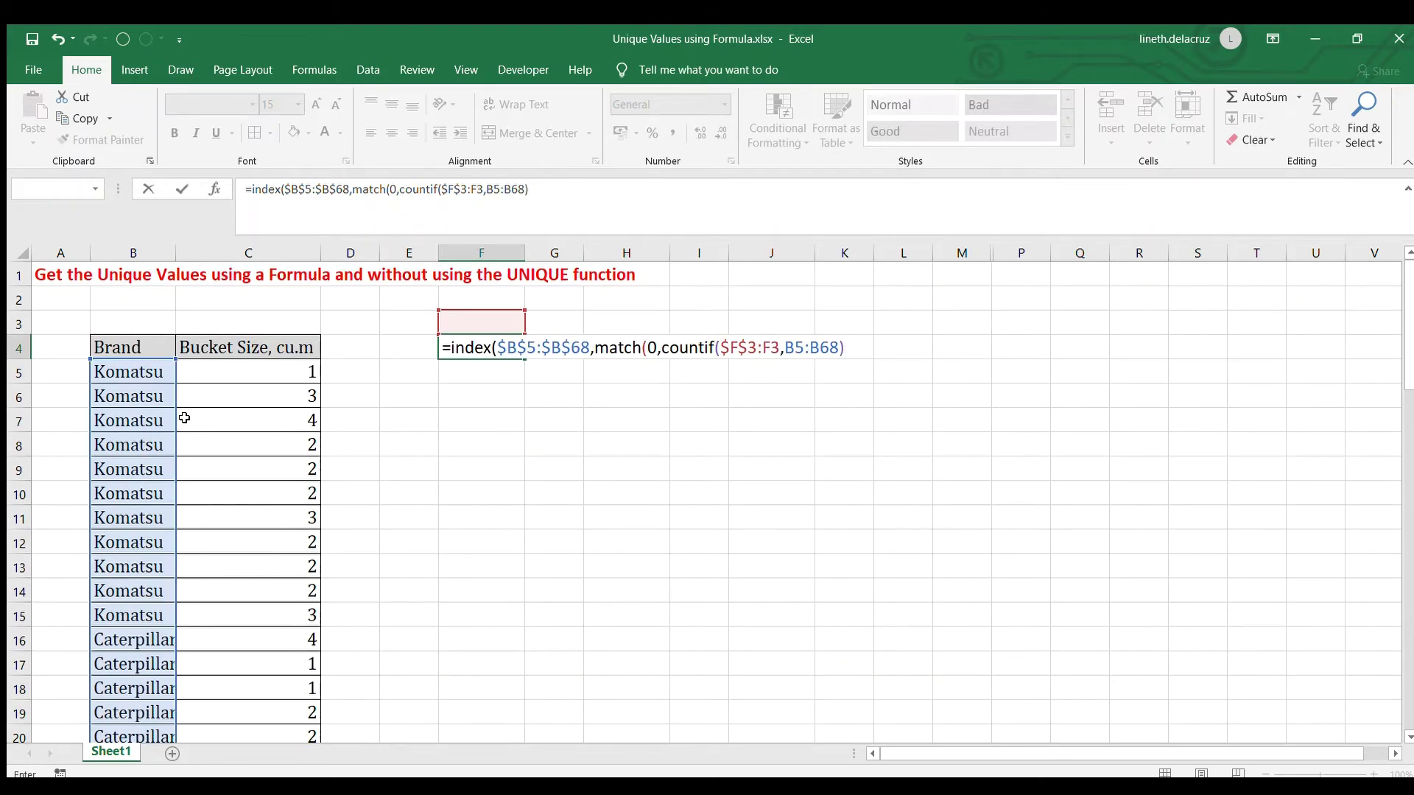
left_click_drag(795, 346, 832, 346)
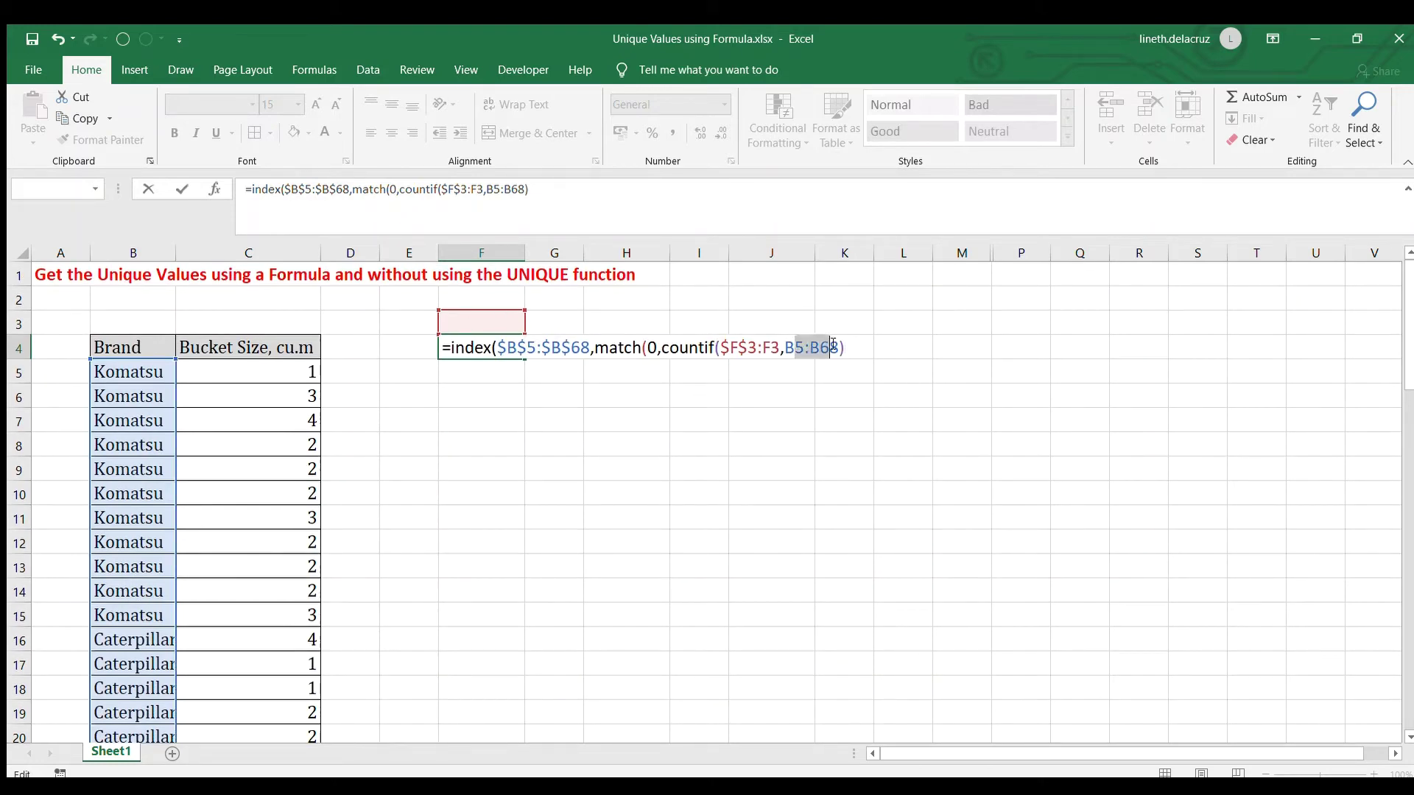
key("F4")
left_click(887, 352)
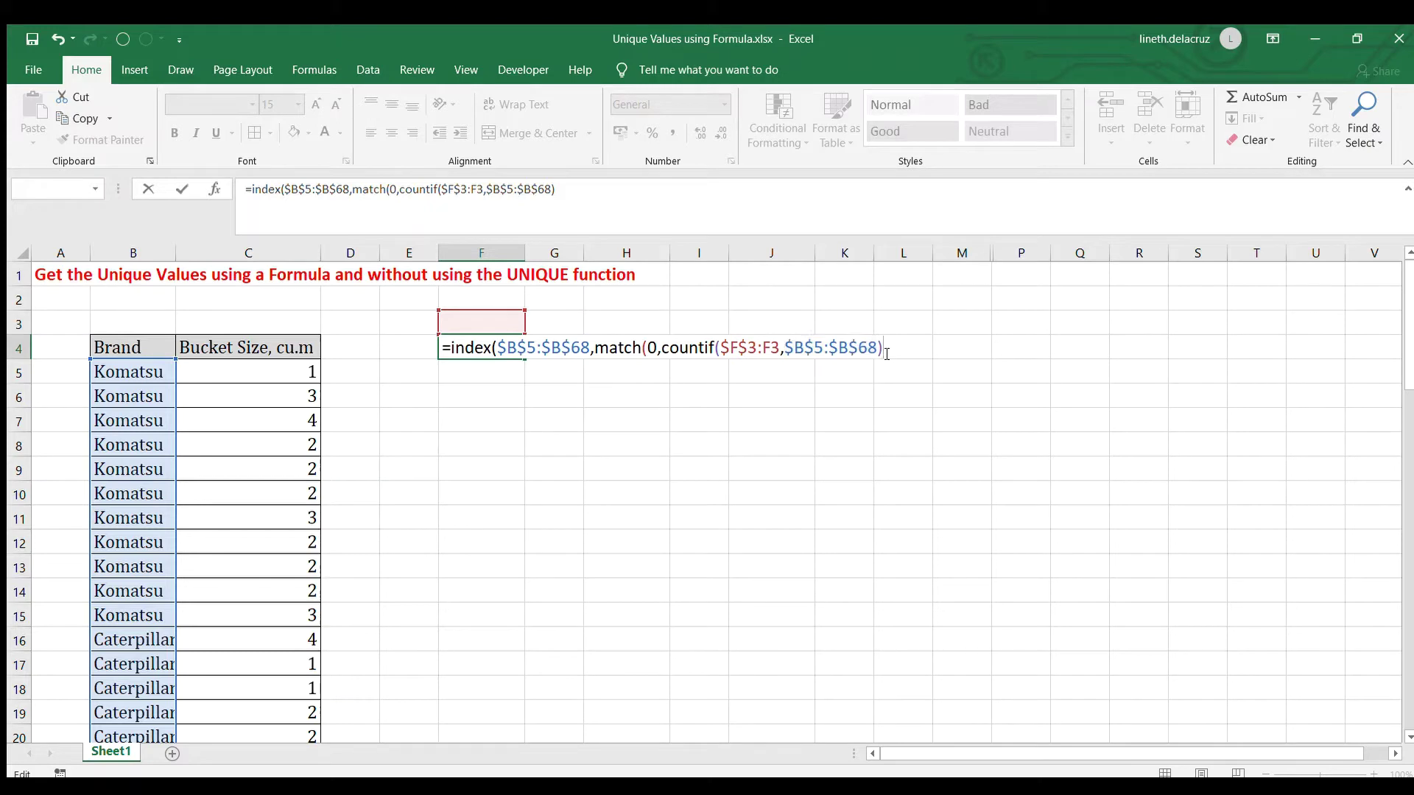
type(",0))")
key("ctrl+shift+Return")
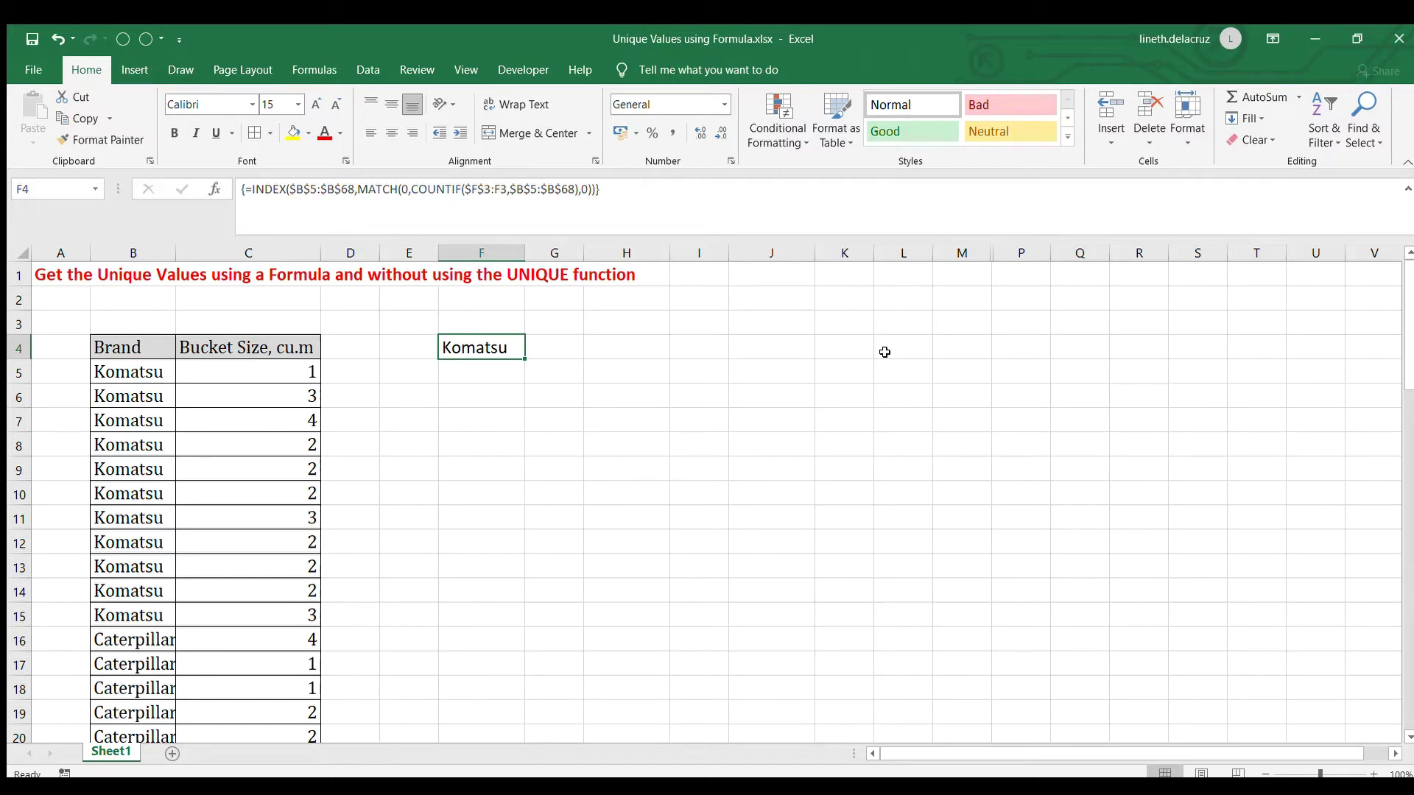
- Copy F4's formula into F5:F68, exposing #N/A results below the last brand
key("ctrl+c")
key("Down")
scroll(878, 483, "down", 4)
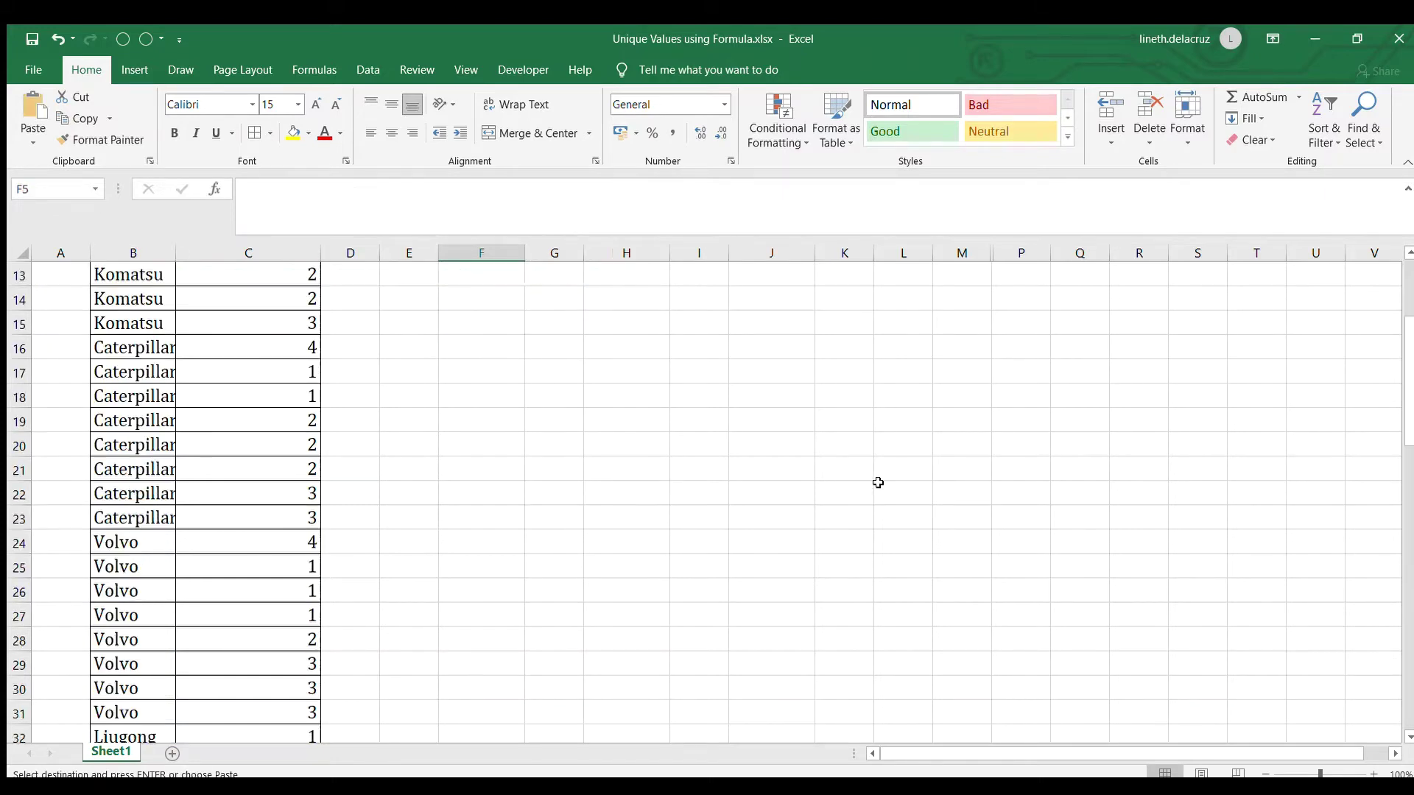
scroll(878, 482, "down", 15)
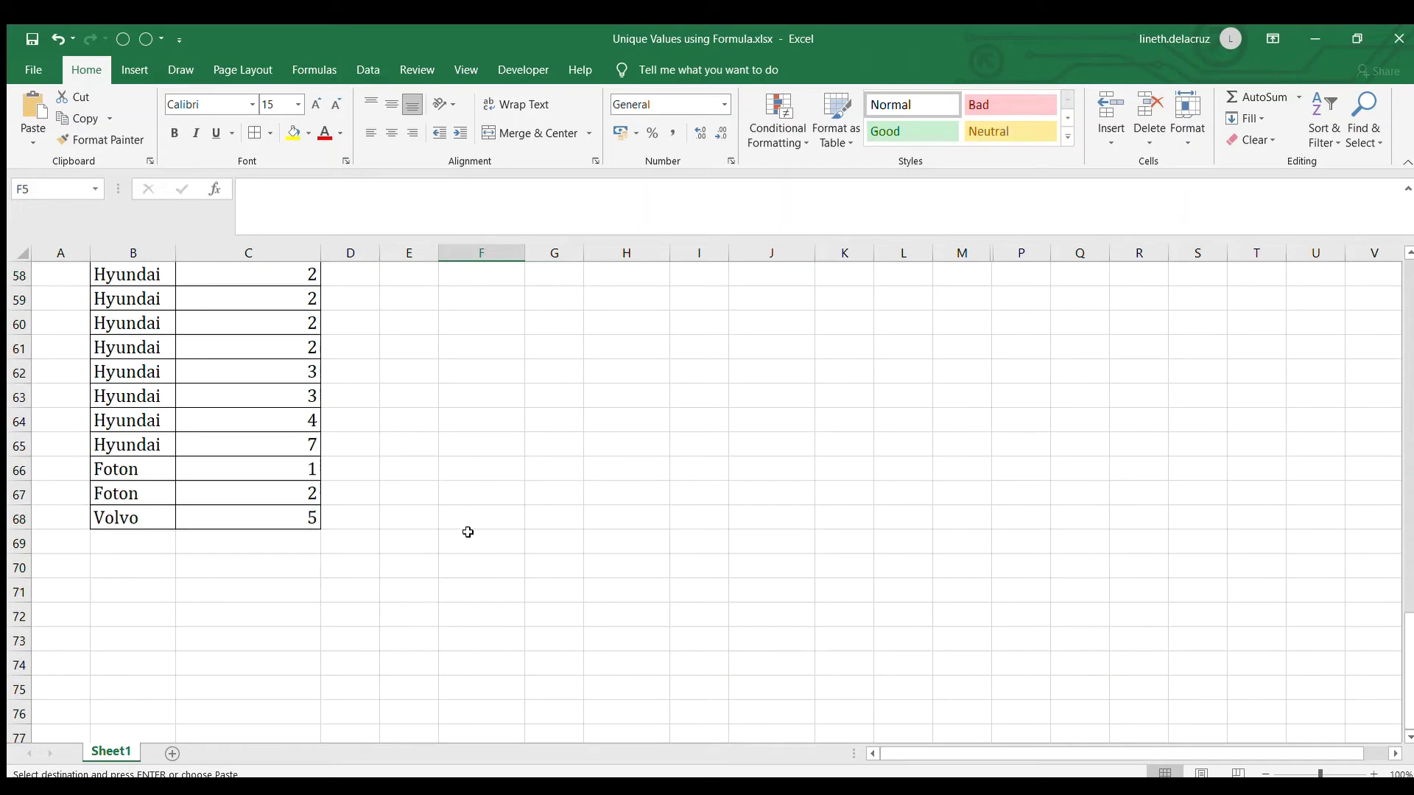
left_click(467, 521, "shift")
key("ctrl+v")
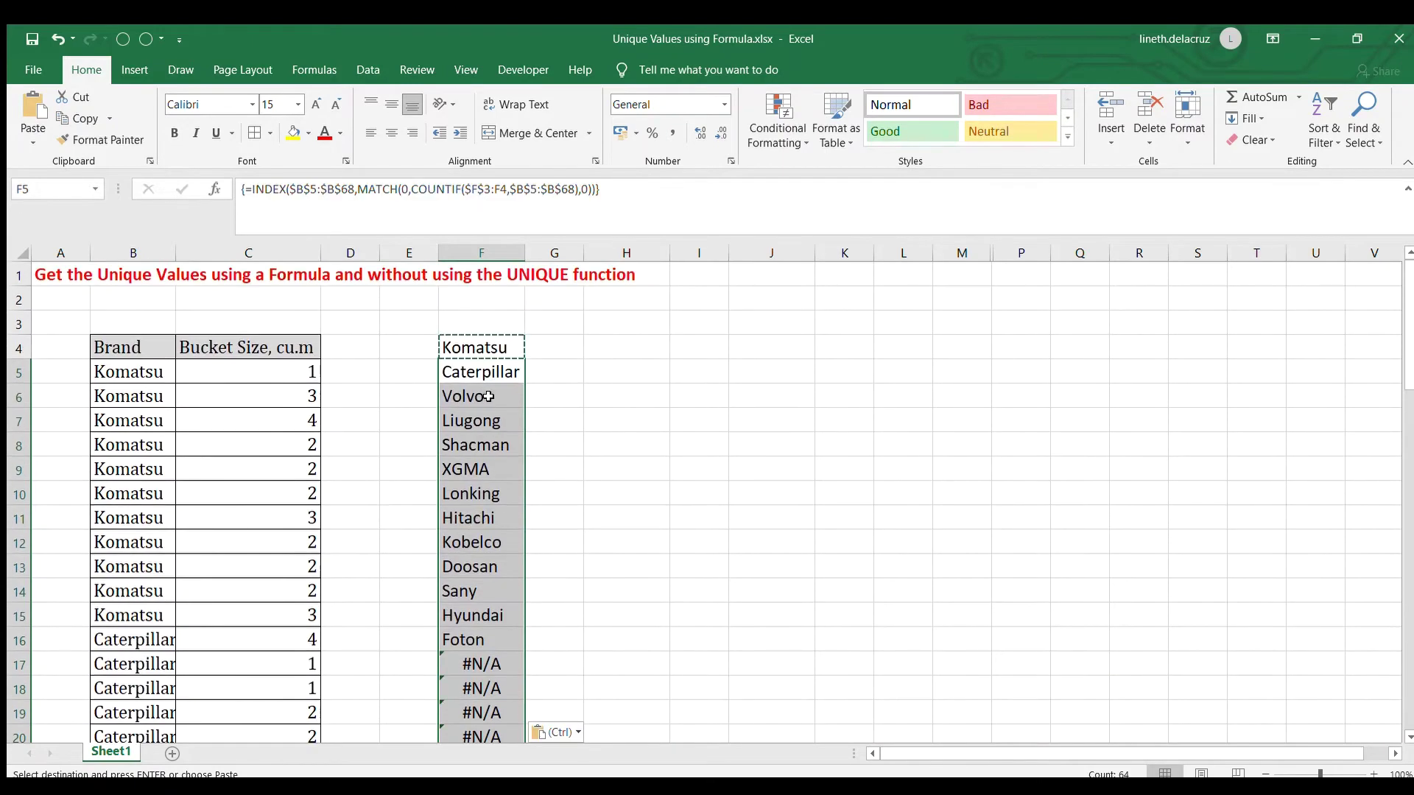
left_click(475, 350)
key("Down")
key("Down")
key("Down")
key("Down")
key("Down")
key("Down")
key("Down")
key("Down")
key("Down")
key("Down")
key("Down")
key("Down")
key("Down")
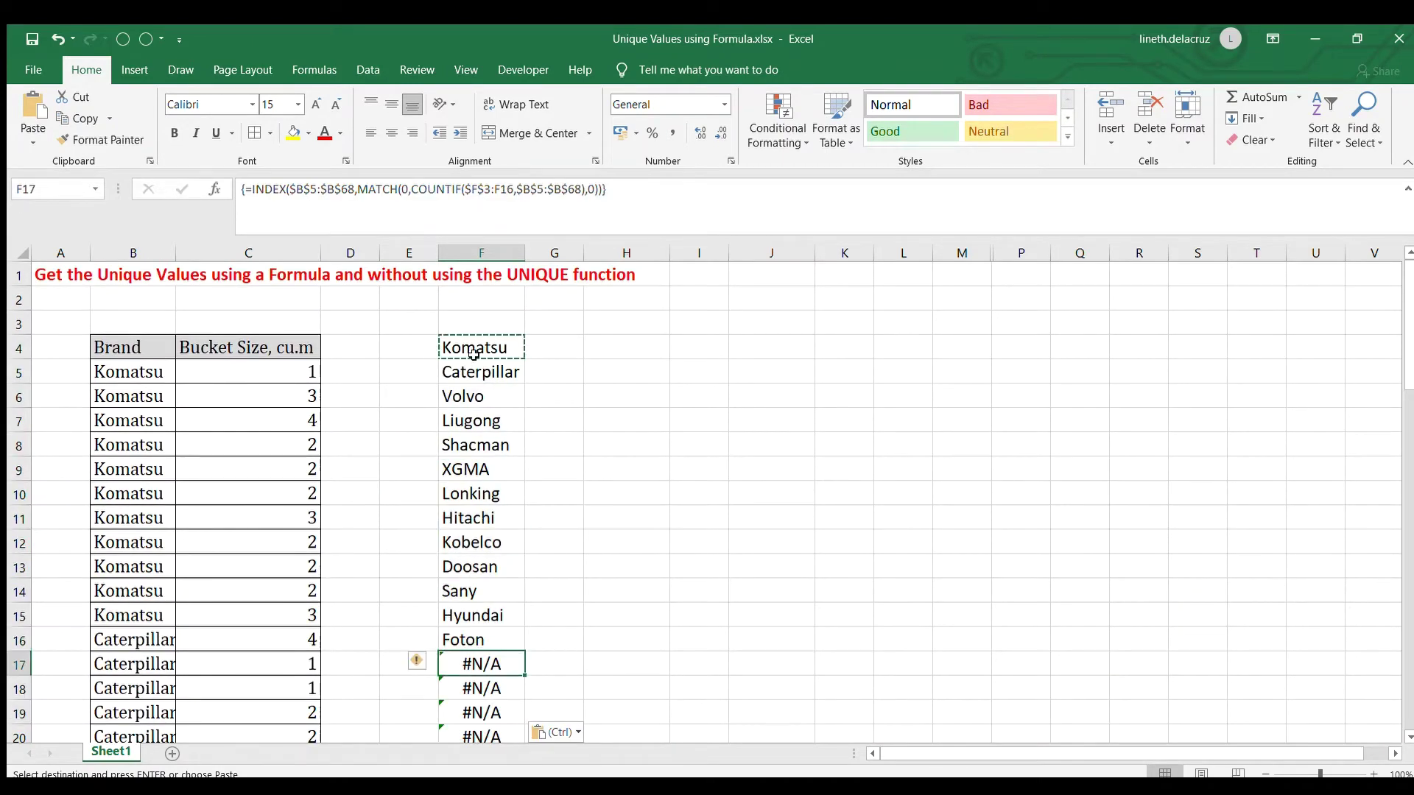
- Wrap F4's formula in IFNA(…,"") and re-enter it as an array formula
double_click(475, 354)
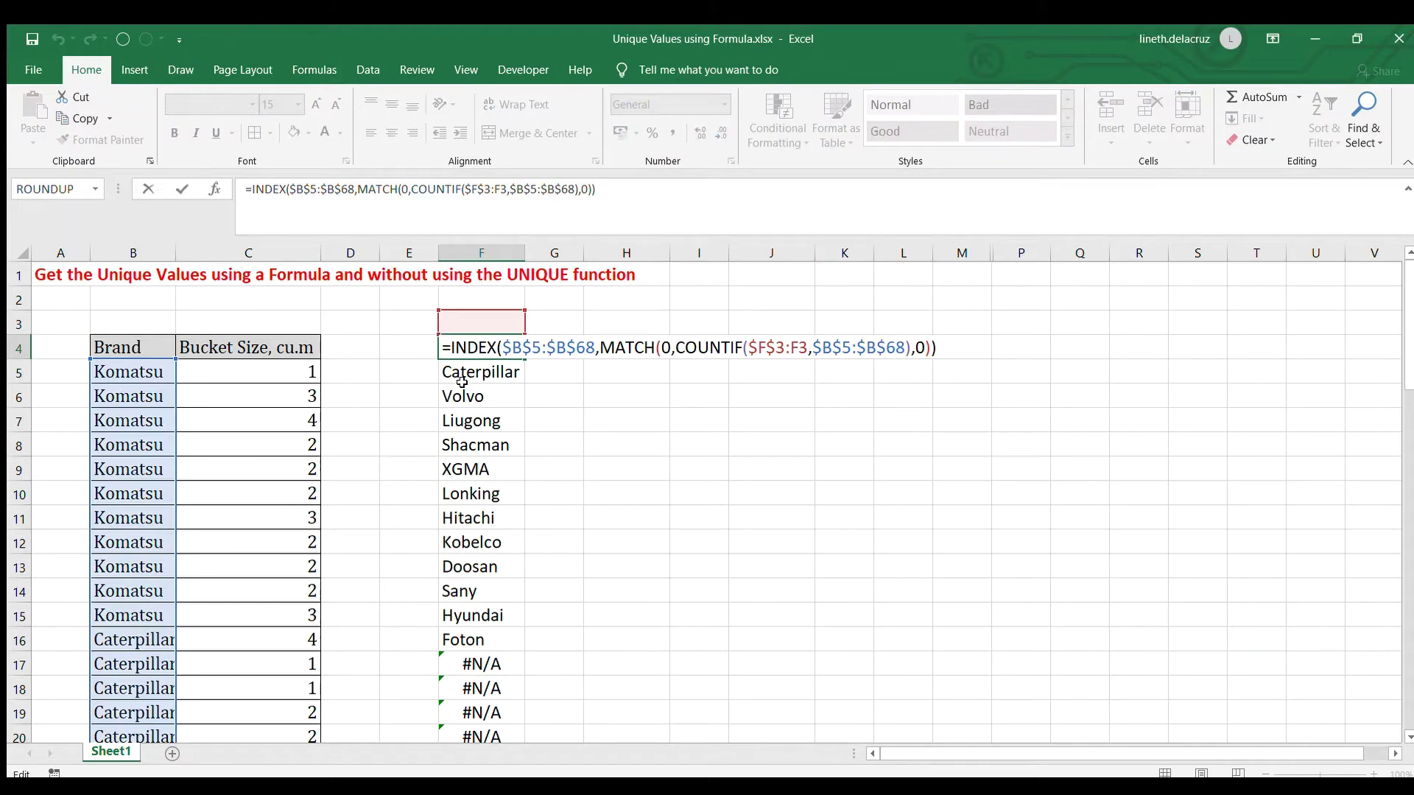
key("Home")
key("Right")
type("ifna(")
key("End")
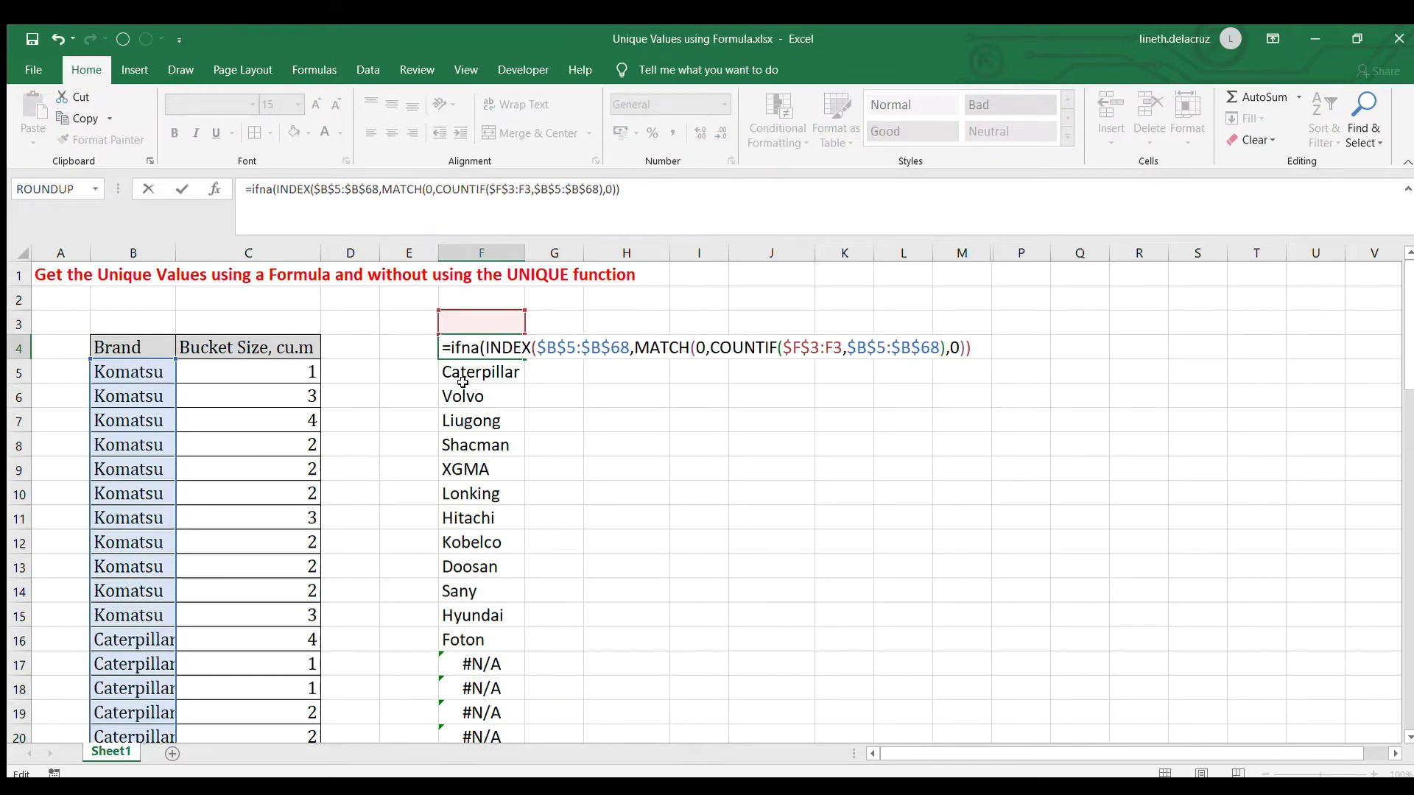
type(",\"\")")
key("ctrl+shift+Return")
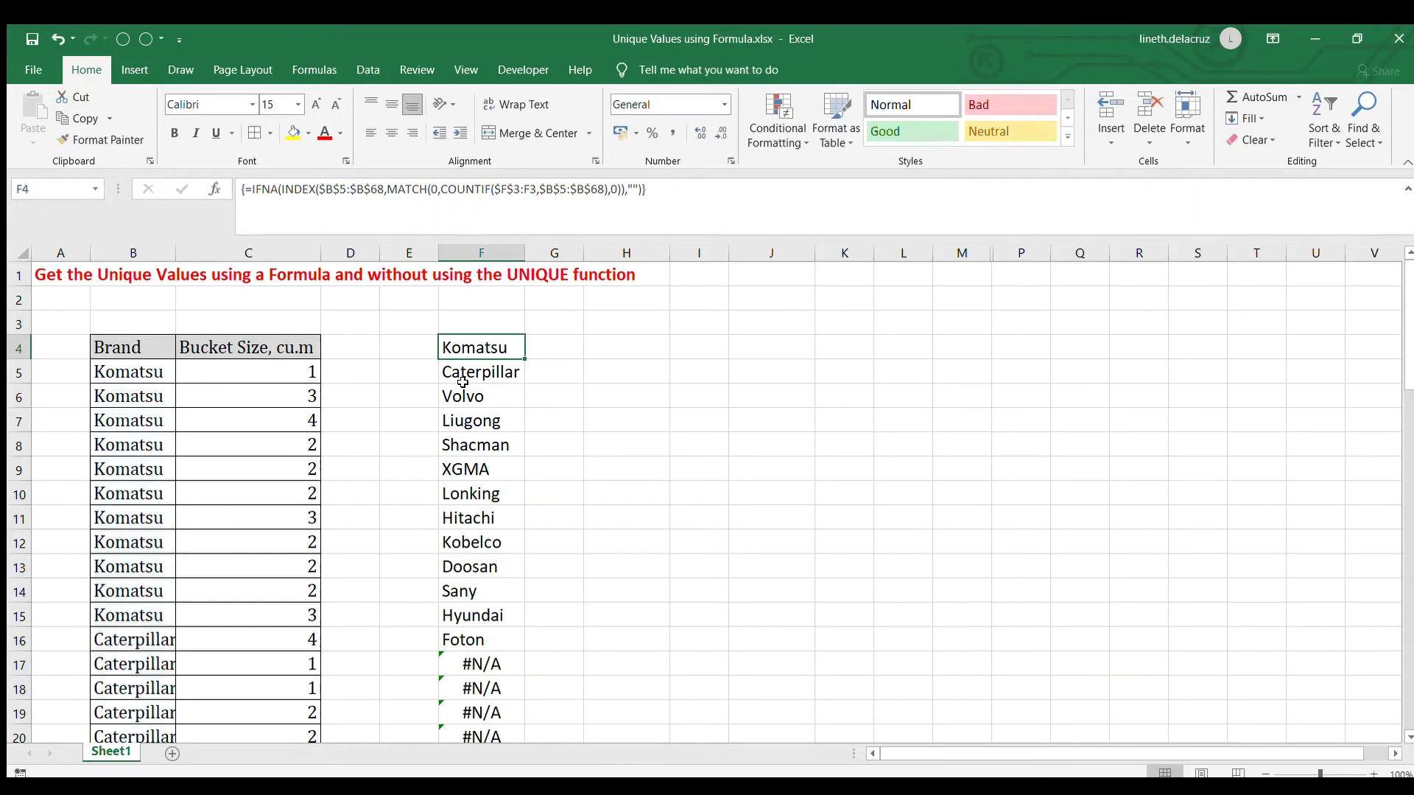
- Fill the IFNA formula from F4 down through F68
key("ctrl+c")
key("Down")
key("ctrl+shift+Down")
key("ctrl+v")
key("Up")
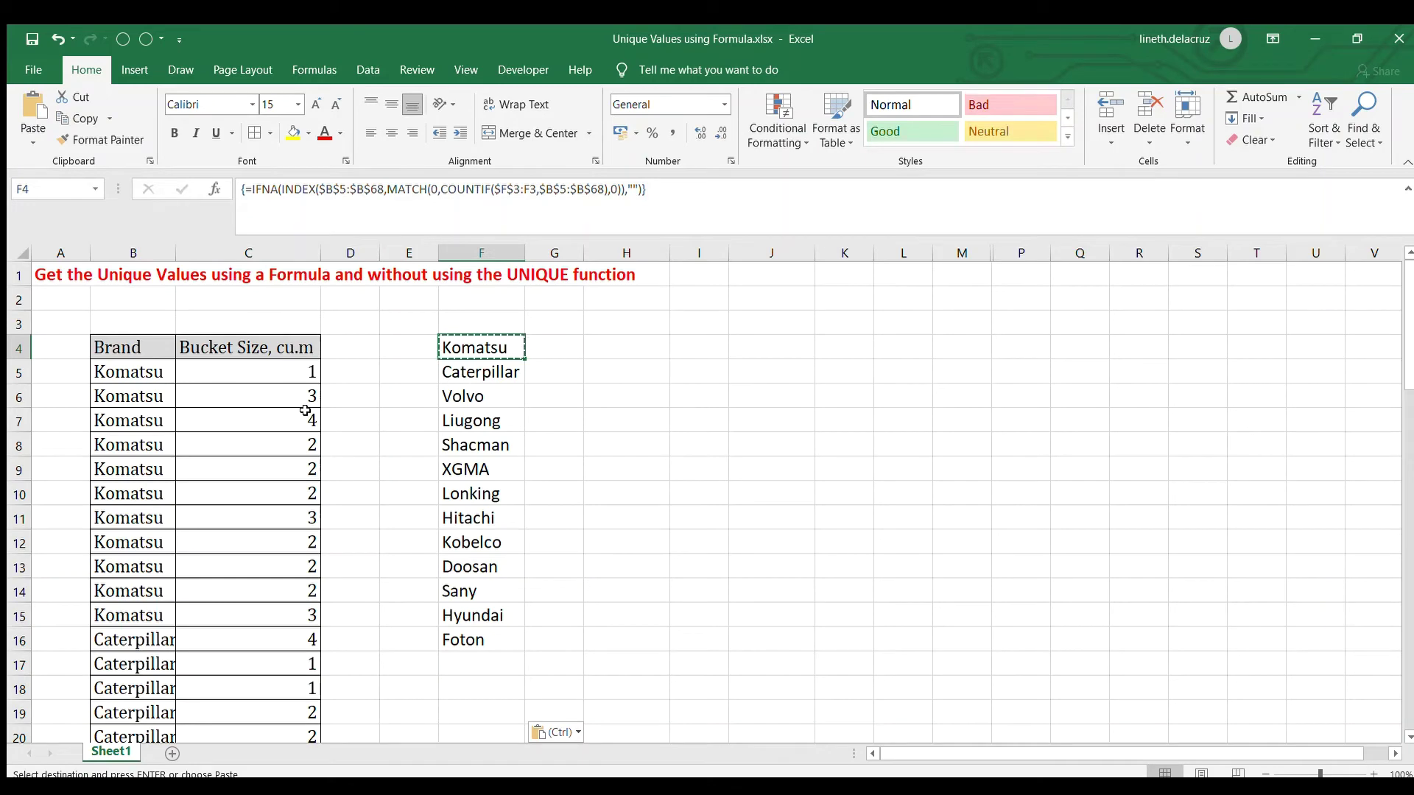
- Clear the Komatsu entry in B7 and start inserting IF(ISBLANK( before COUNTIF in F4
left_click(133, 421)
key("Delete")
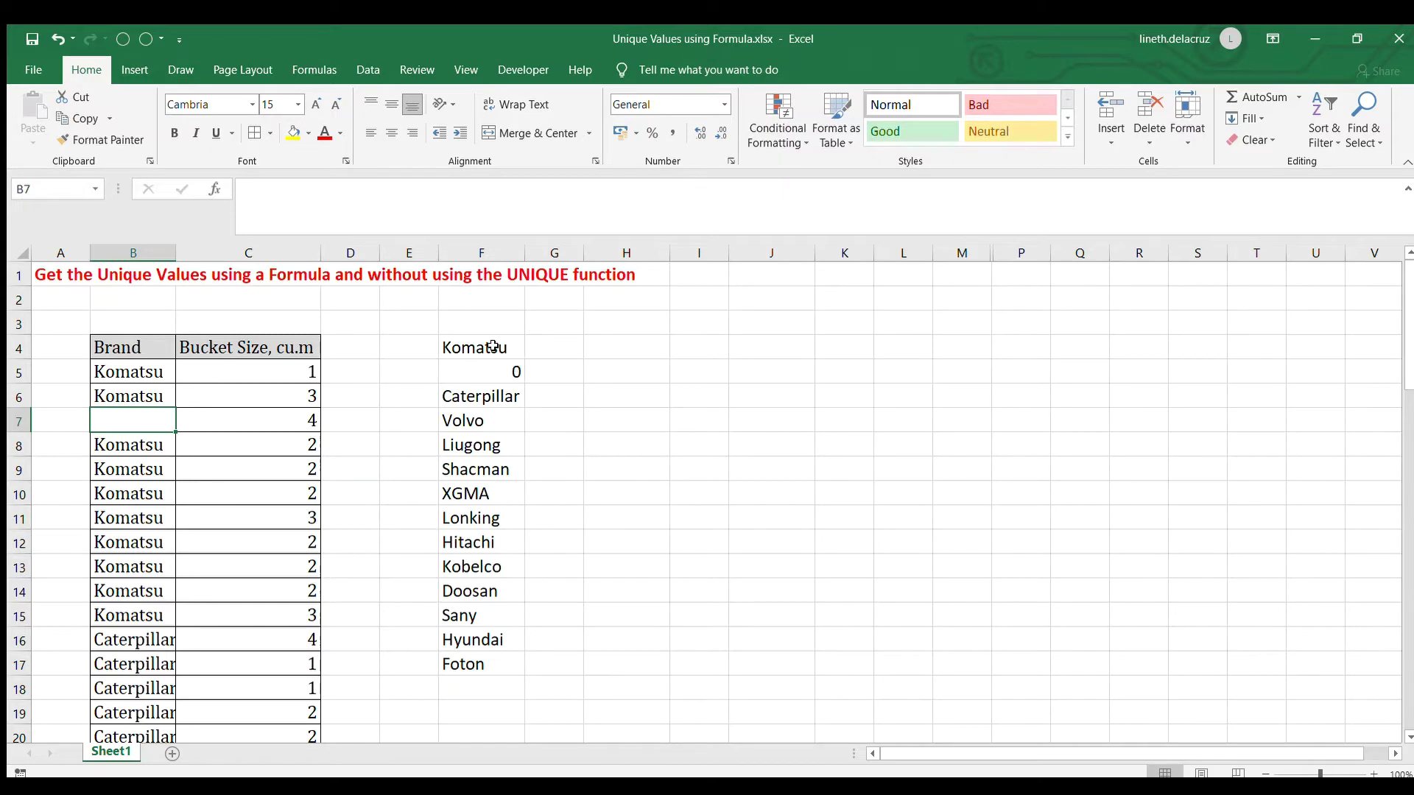
left_click(501, 349)
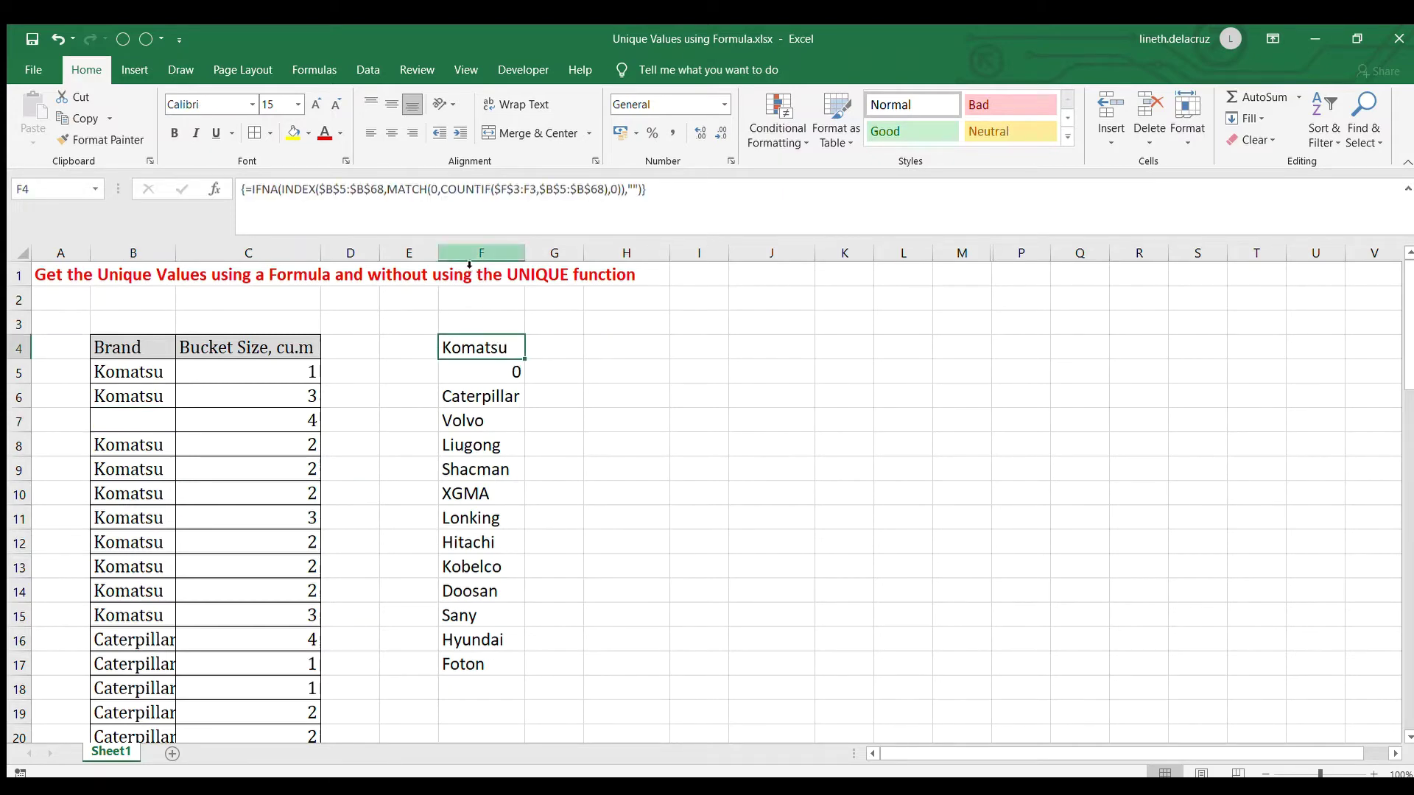
key("F2")
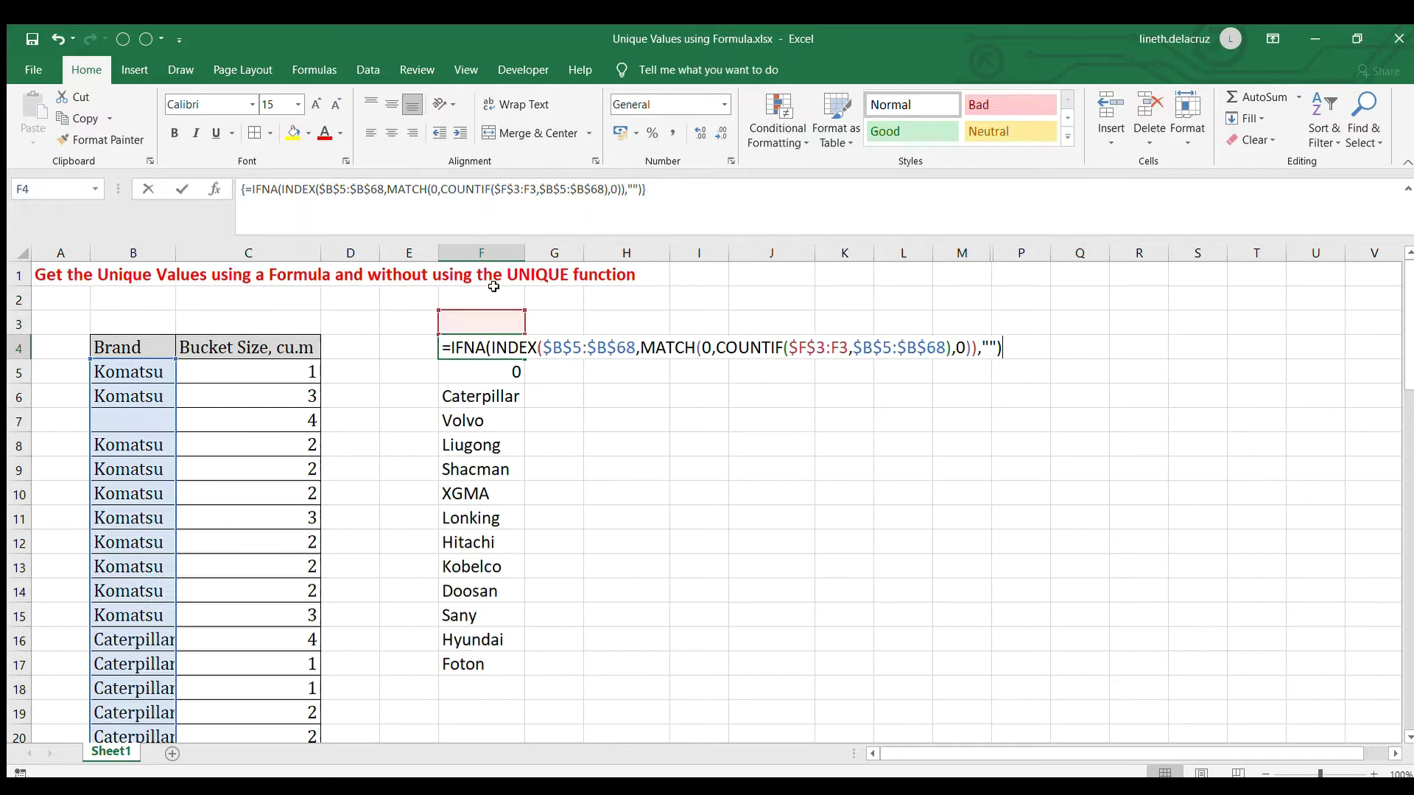
left_click(716, 348)
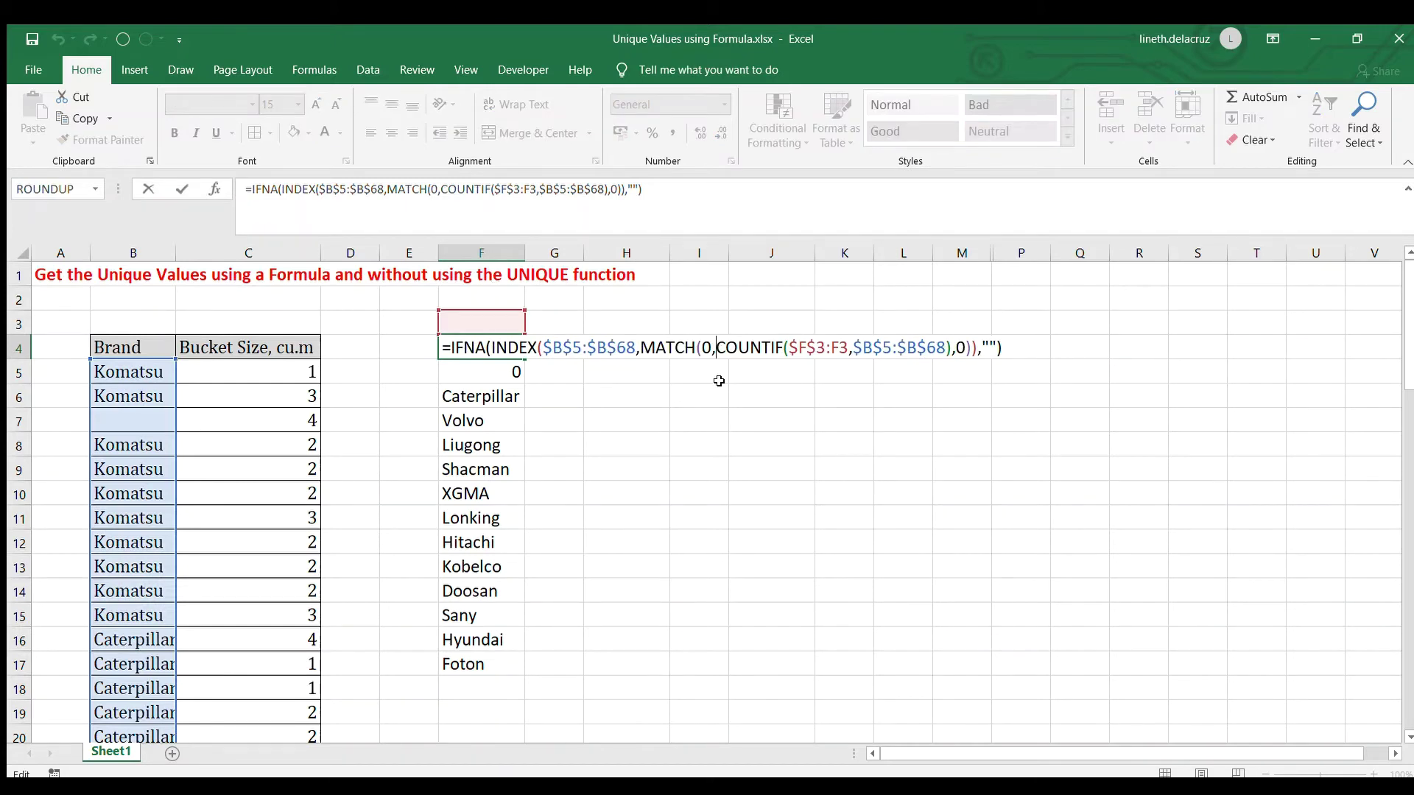
type("if(i")
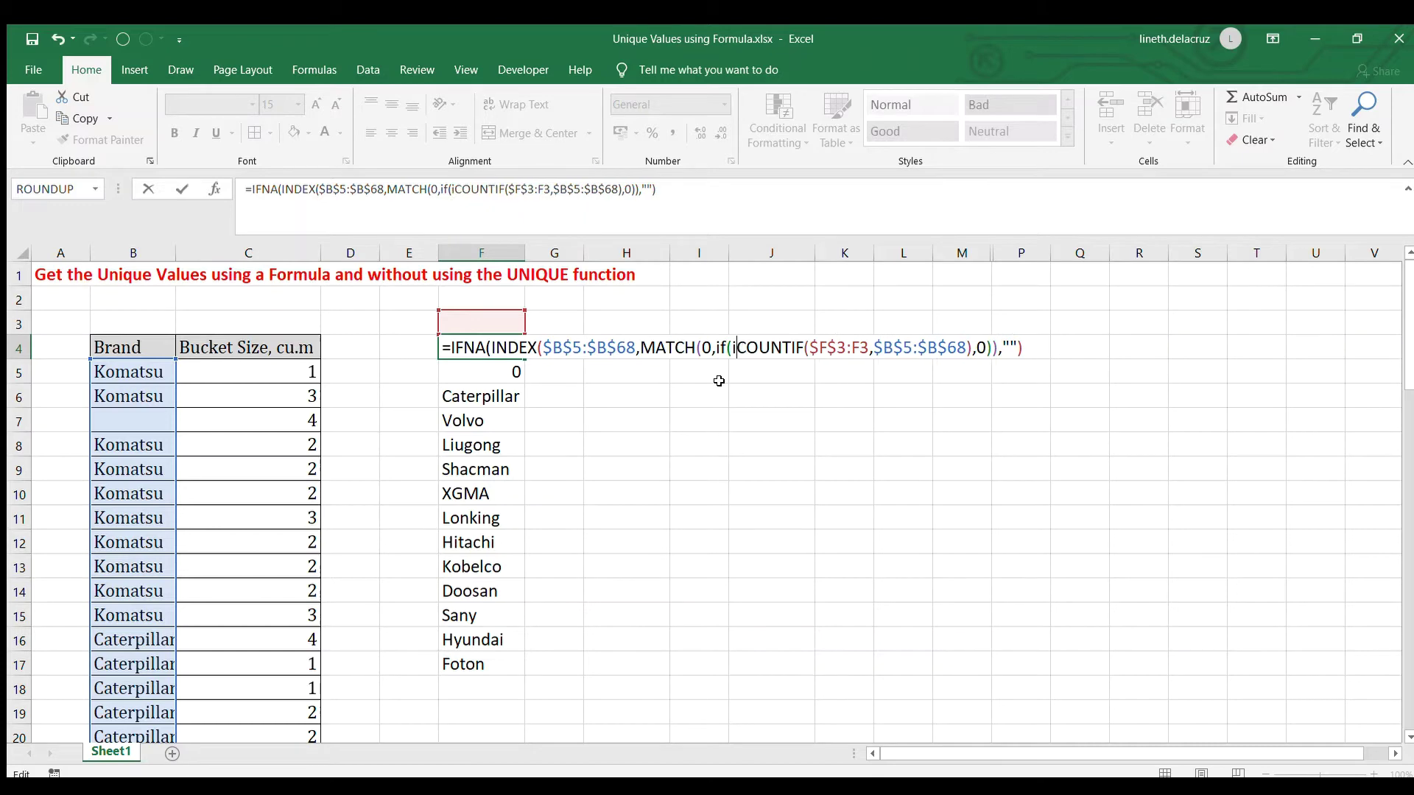
type("sblank(")
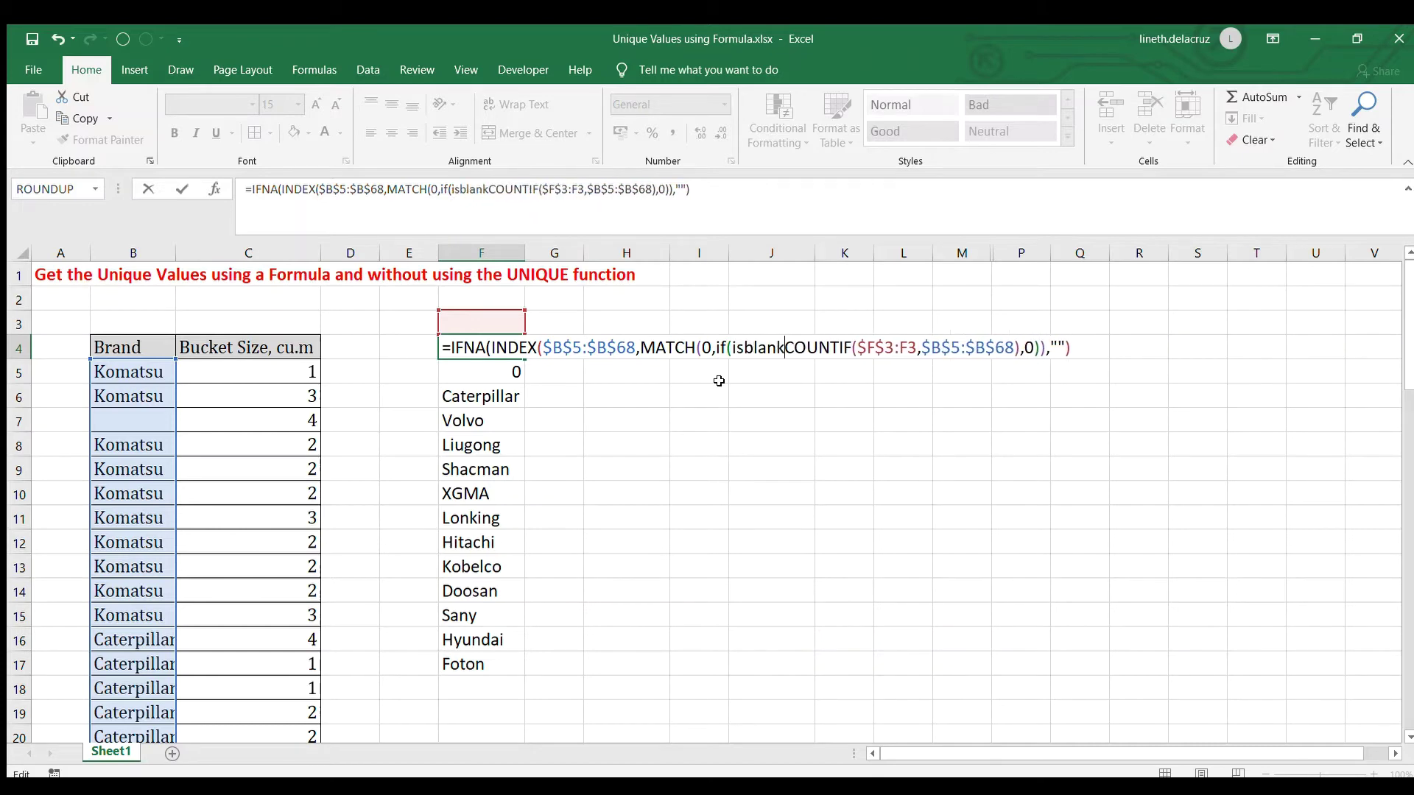
- Complete IF(ISBLANK(B5:B68),1,COUNTIF(…)) in F4 and enter it as an array formula
left_click(143, 373)
key("ctrl+shift+Down")
key("ctrl+shift+Down")
key("ctrl+shift+Down")
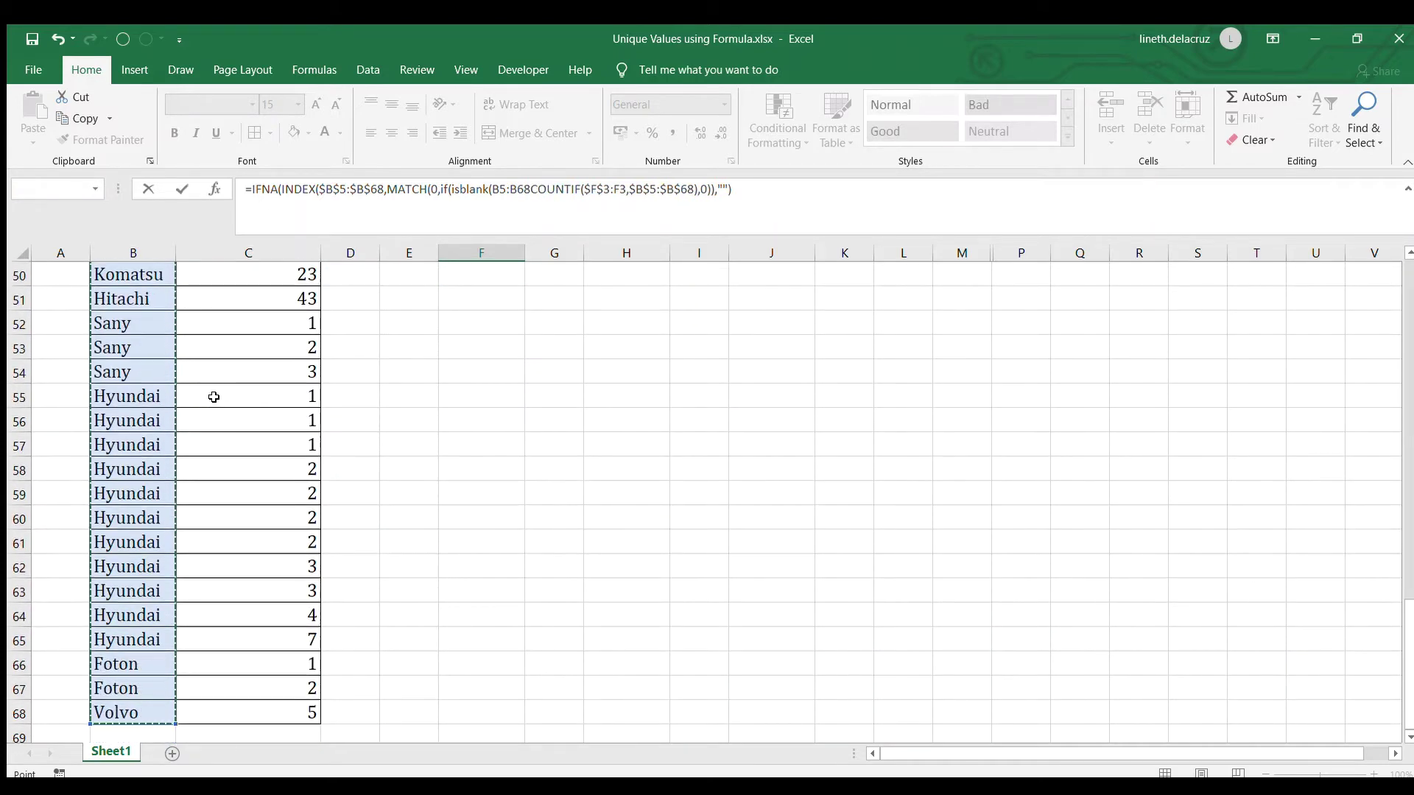
scroll(212, 397, "up", 8)
scroll(213, 398, "up", 8)
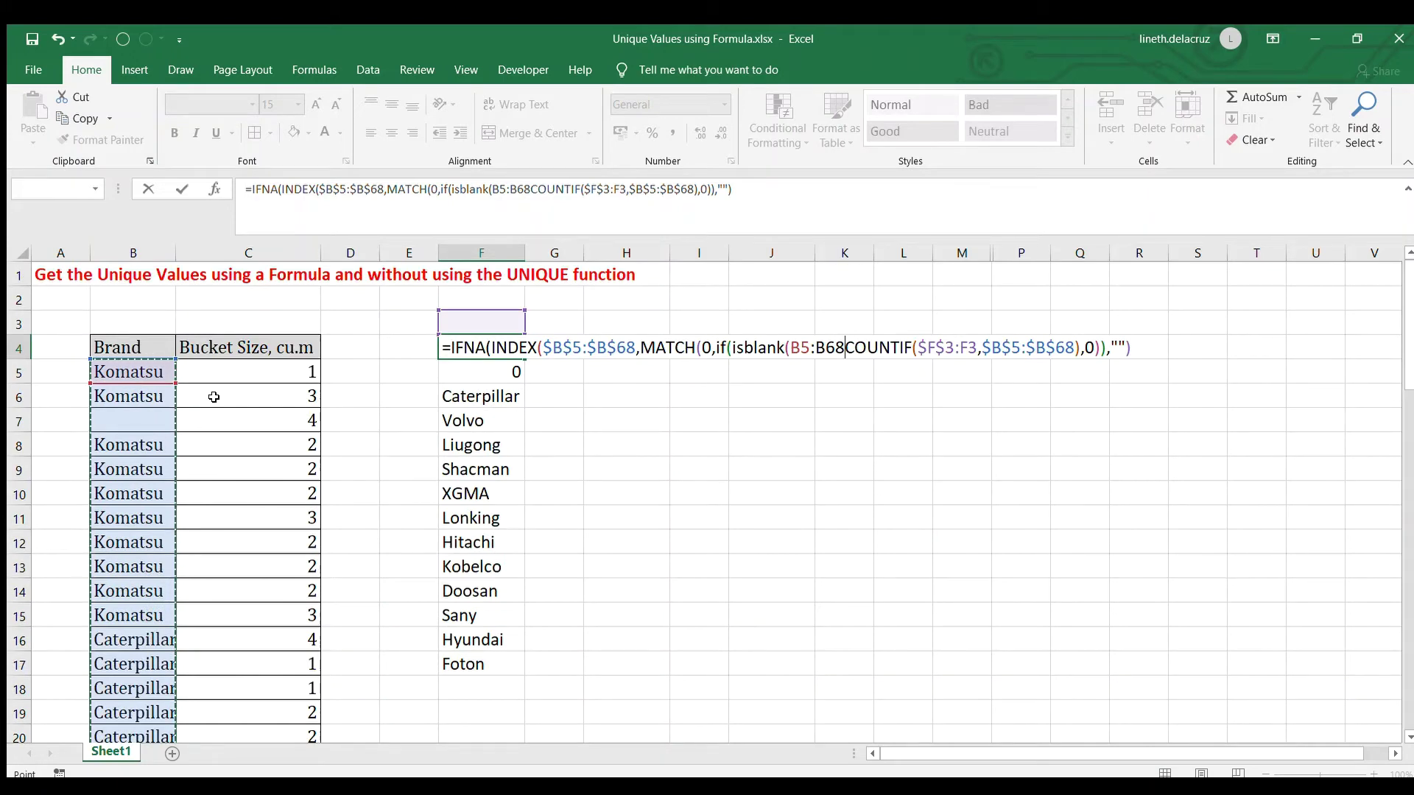
type(")")
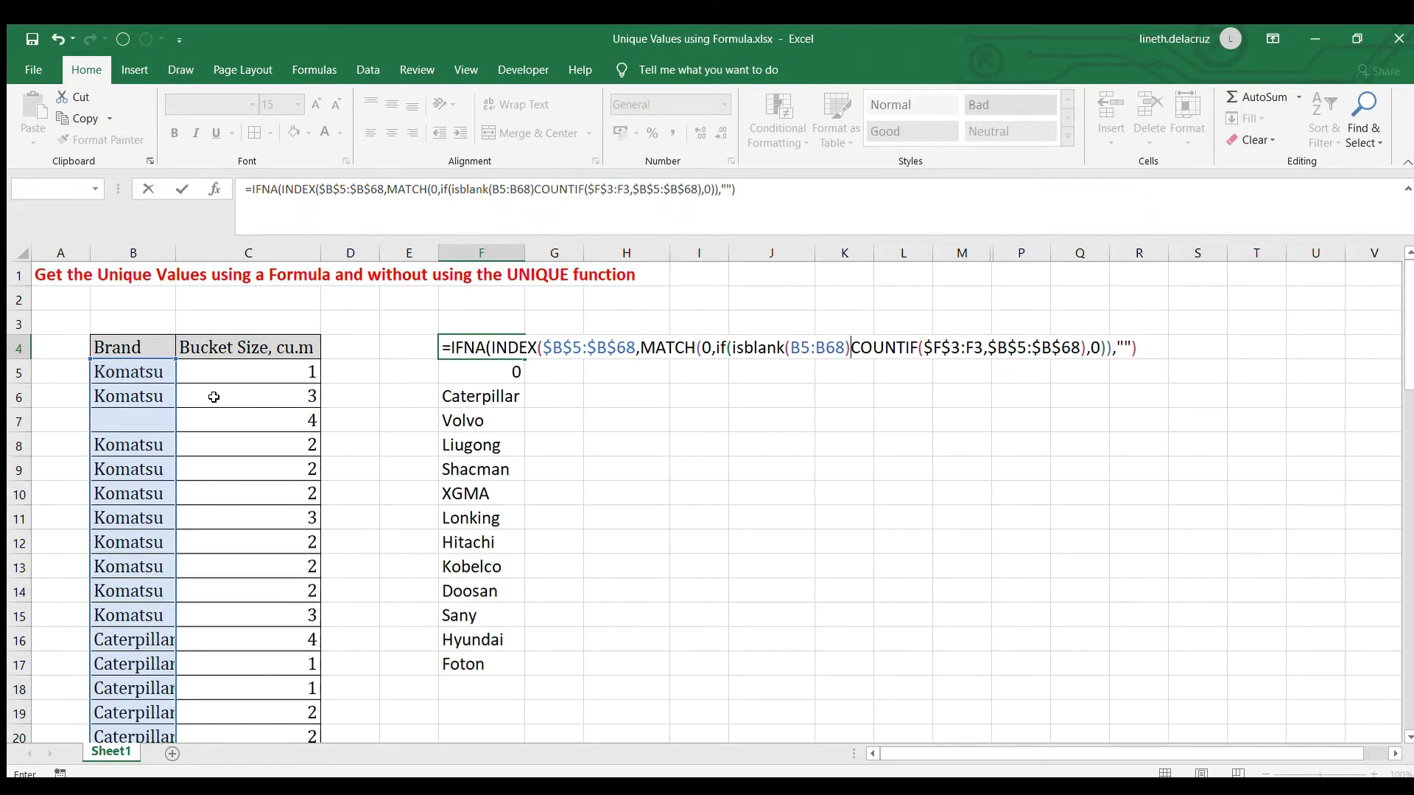
type(",")
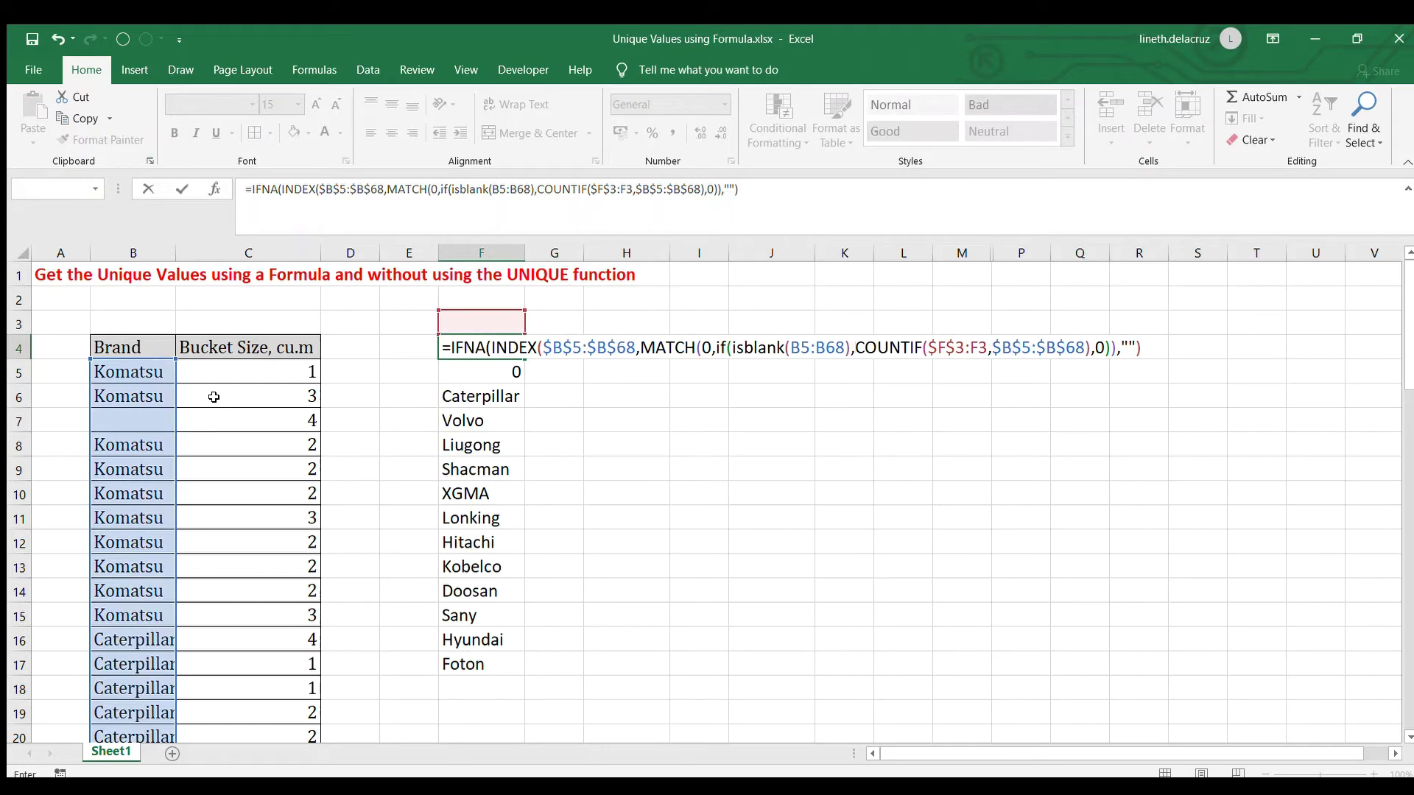
type("1")
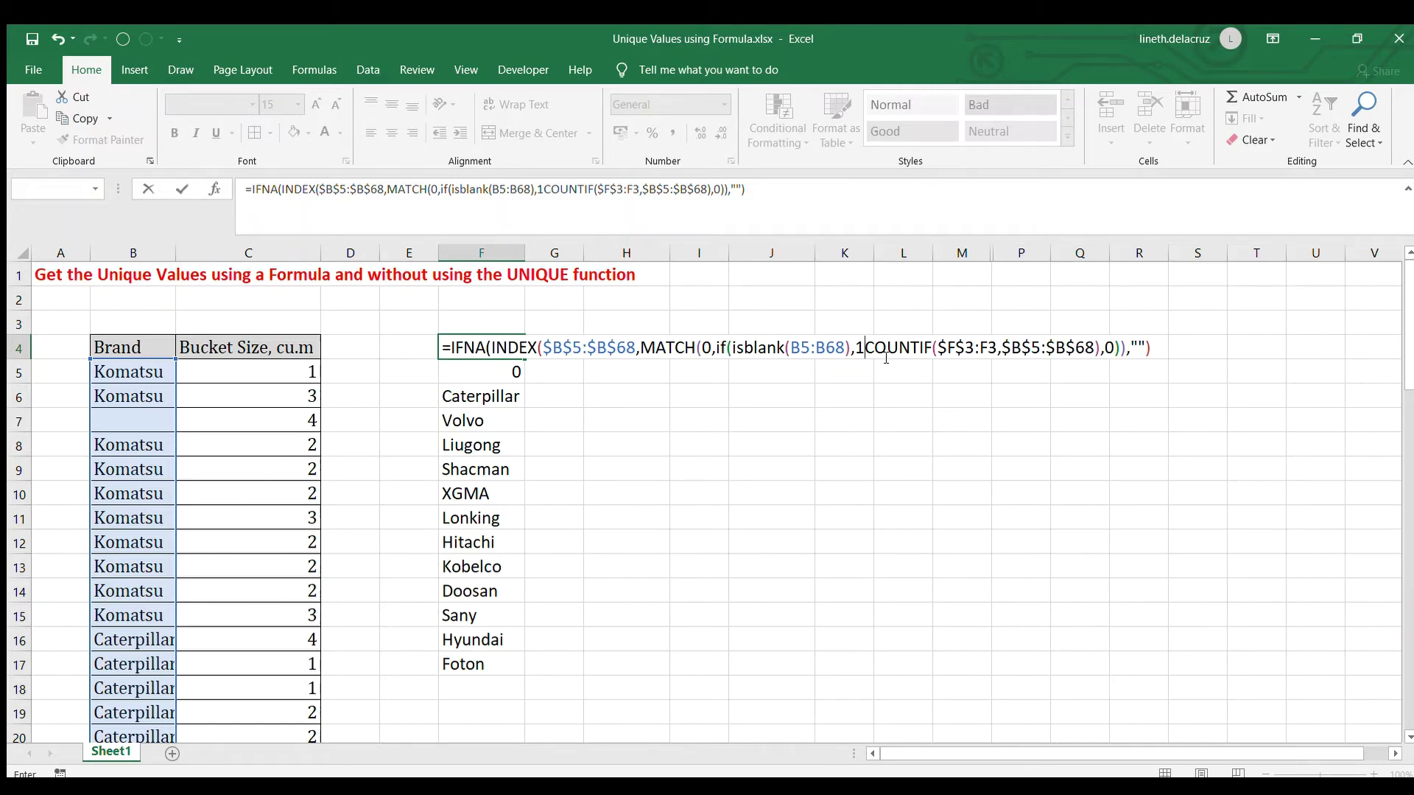
type(",")
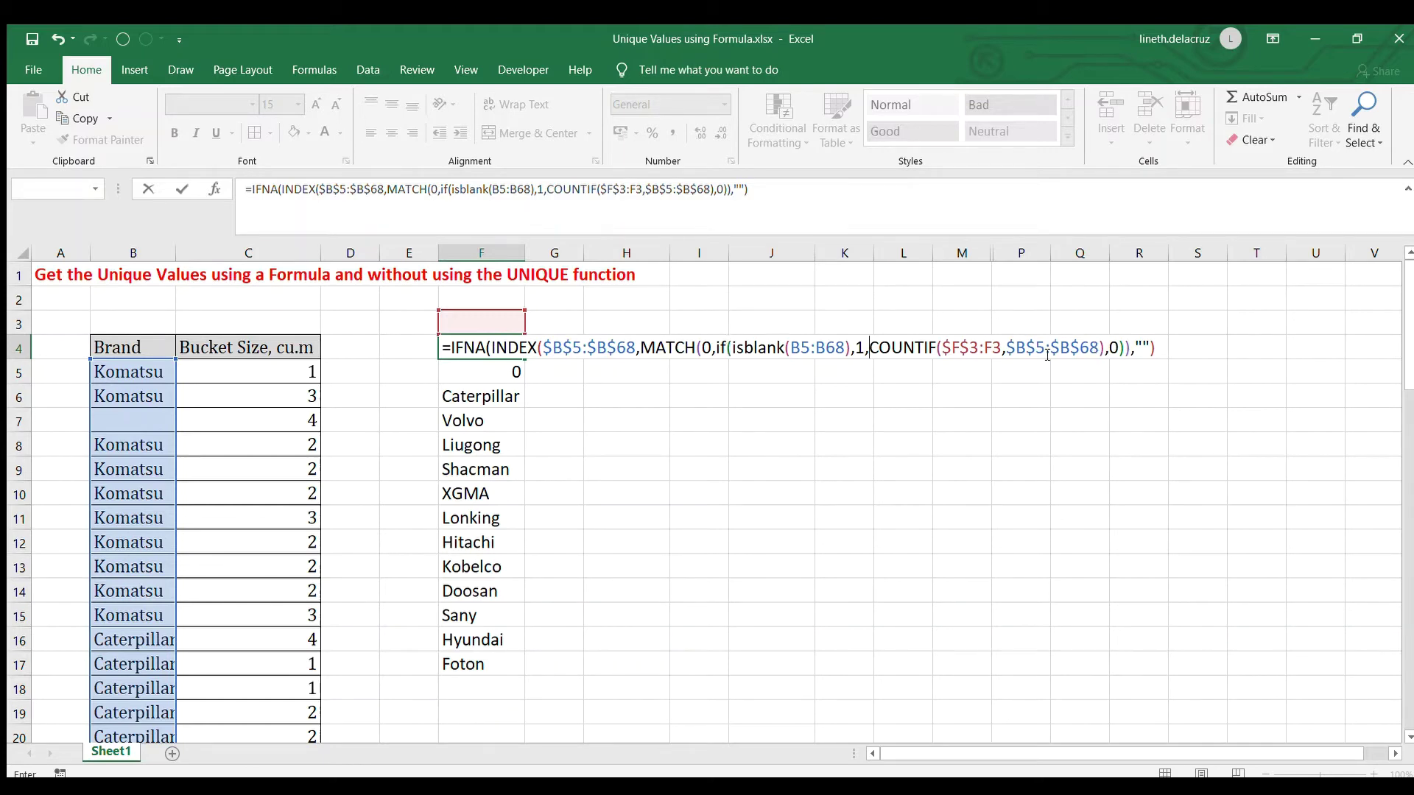
left_click(1103, 347)
type(")")
key("ctrl+shift+Return")
- Fill F4's updated formula down column F
key("ctrl+c")
key("Down")
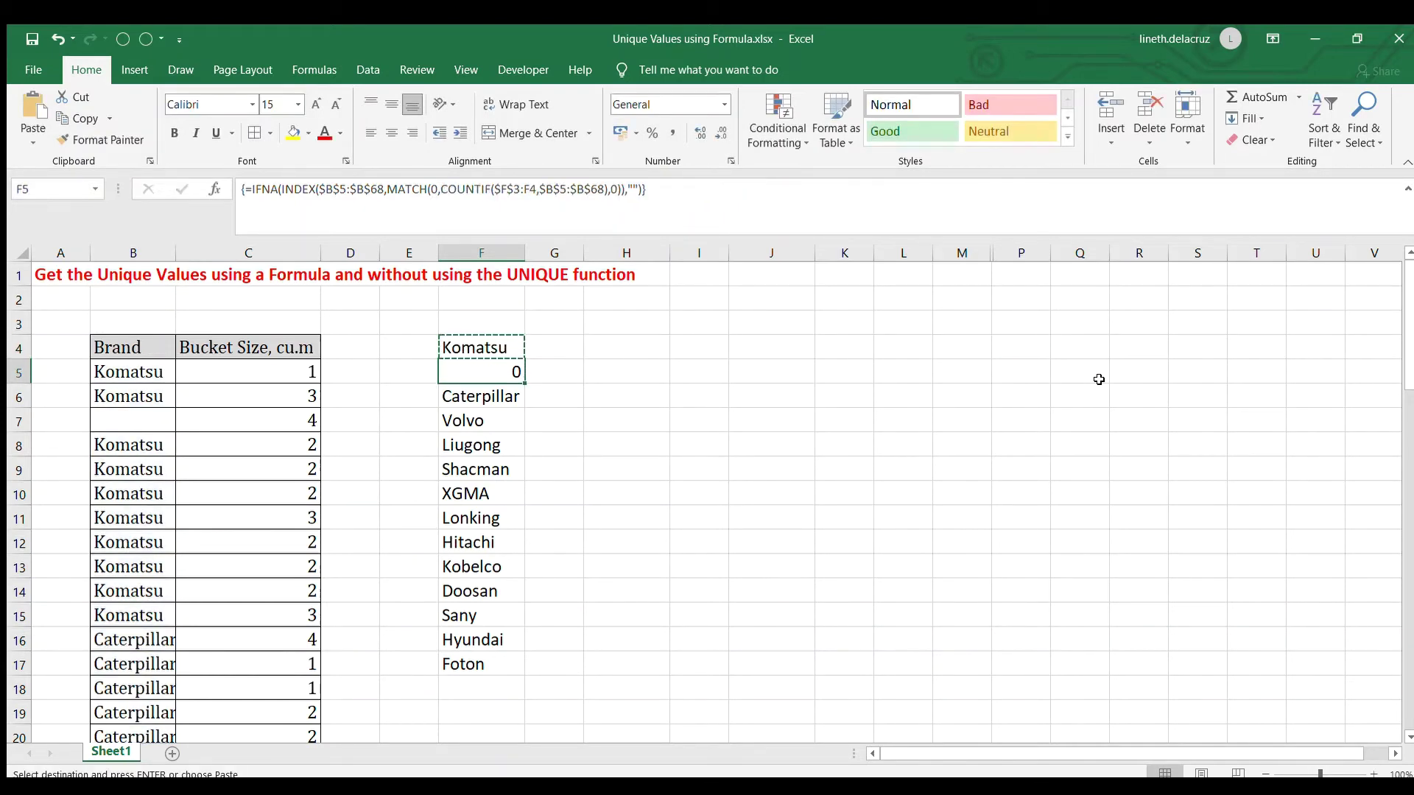
key("ctrl+shift+Down")
key("ctrl+v")
key("Up")
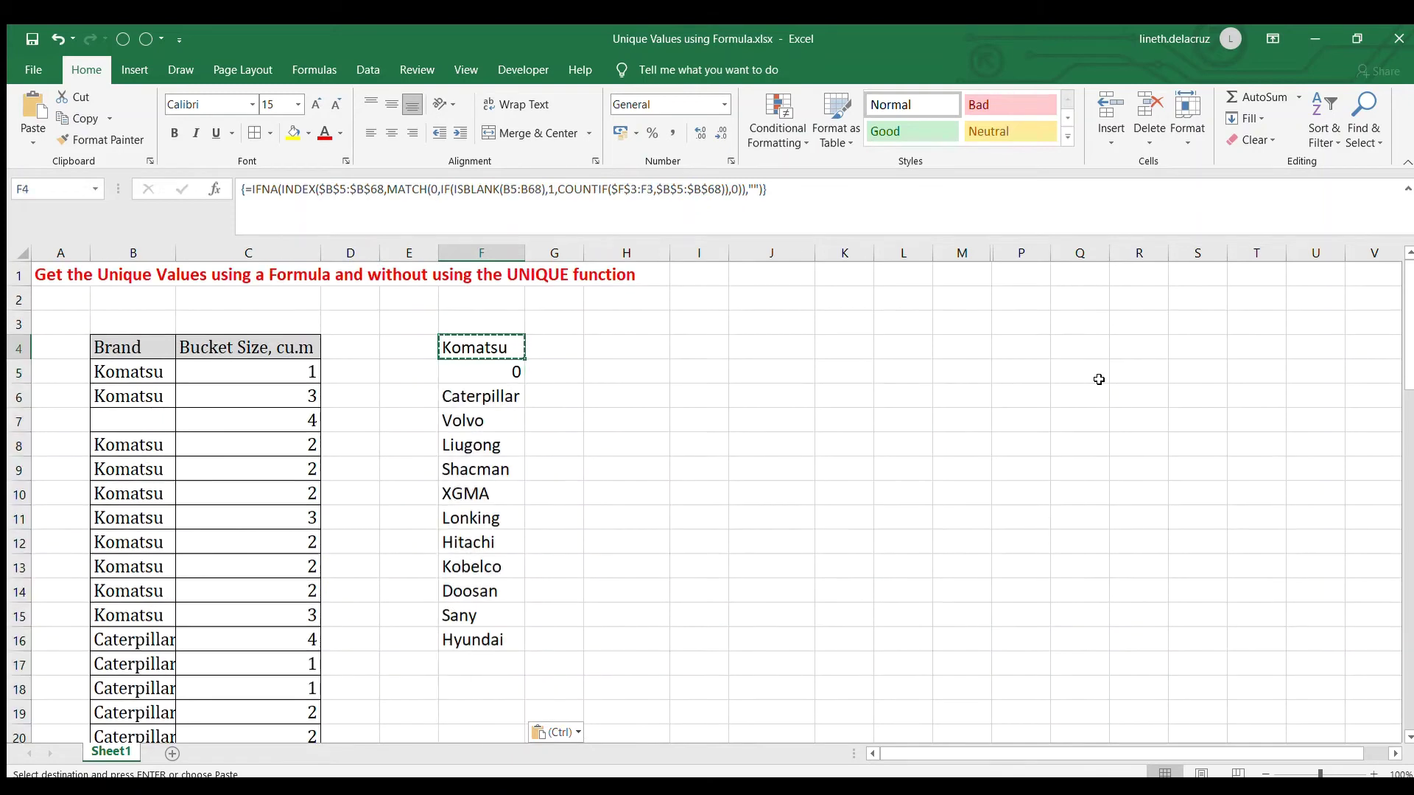
- Make the ISBLANK range absolute $B$5:$B$68, re-enter the array formula, and refill column F
key("F2")
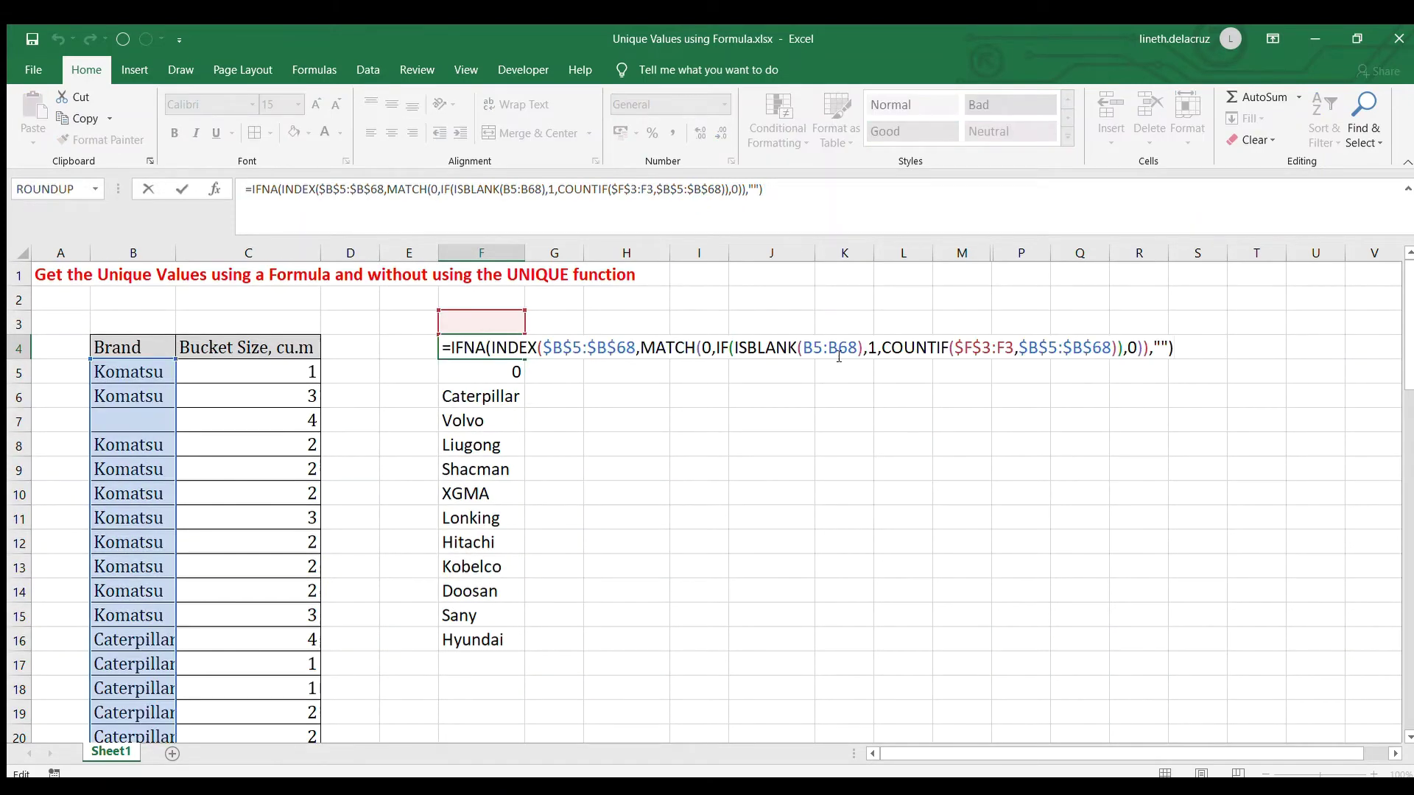
left_click_drag(809, 347, 854, 347)
key("F4")
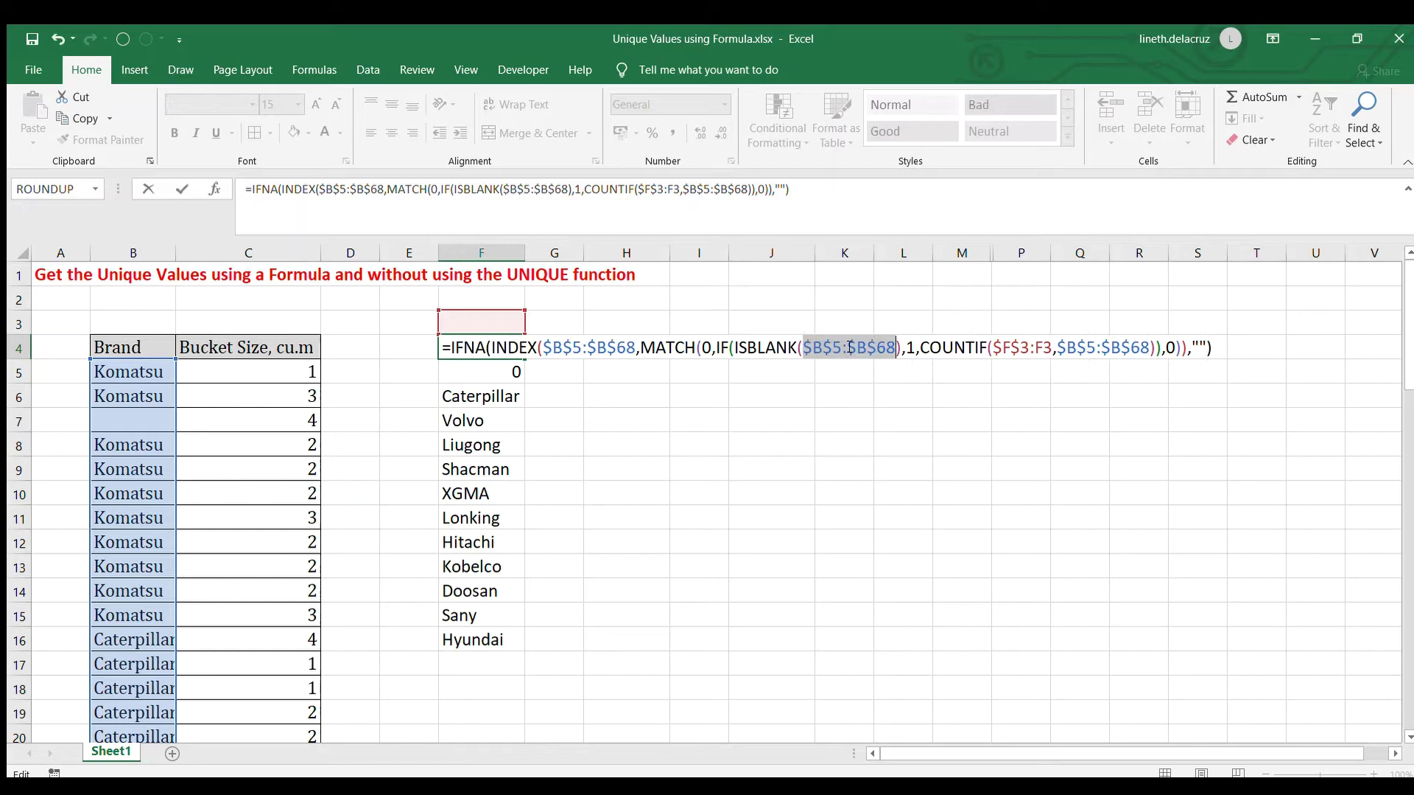
key("ctrl+shift+Return")
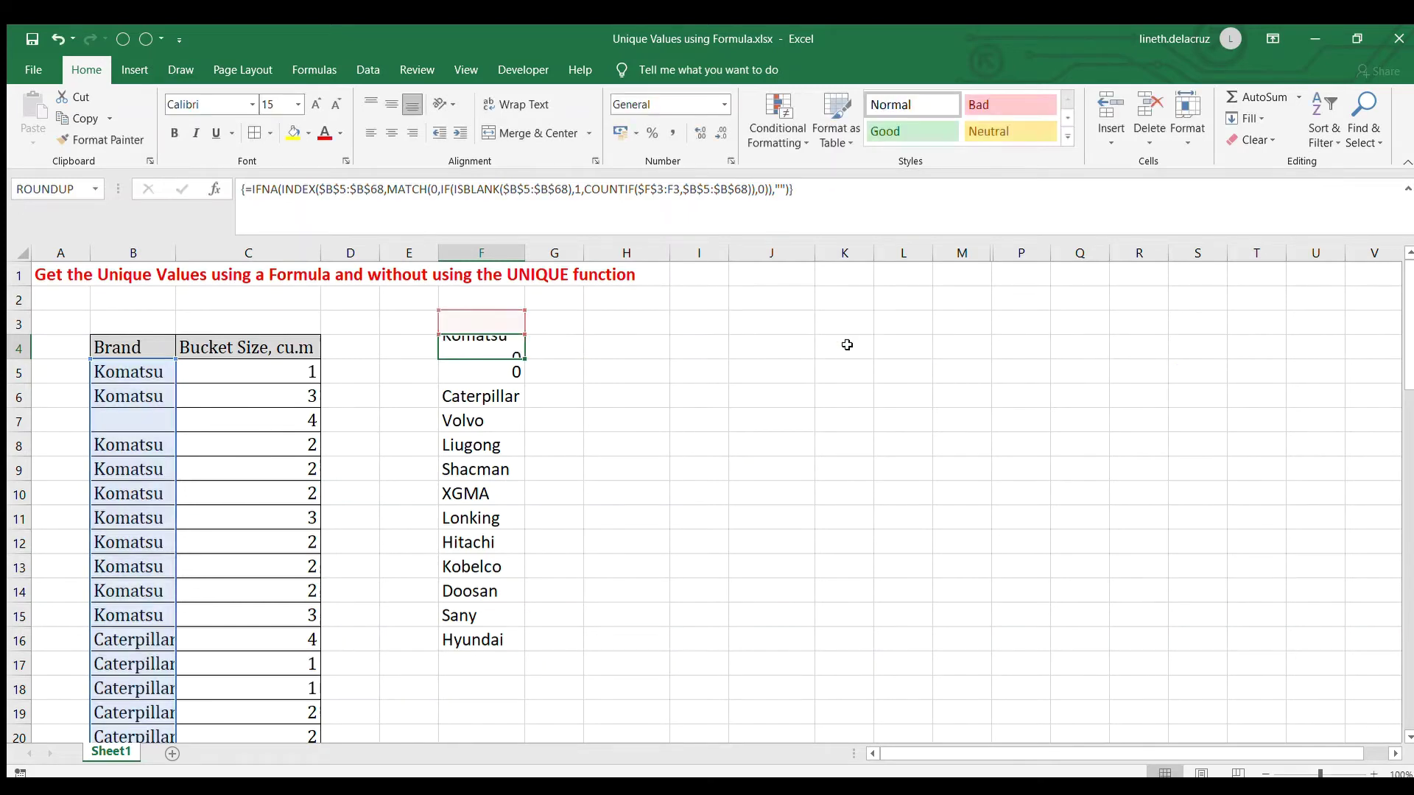
key("ctrl+c")
key("Down")
key("ctrl+shift+Down")
key("ctrl+v")
key("ctrl+Up")
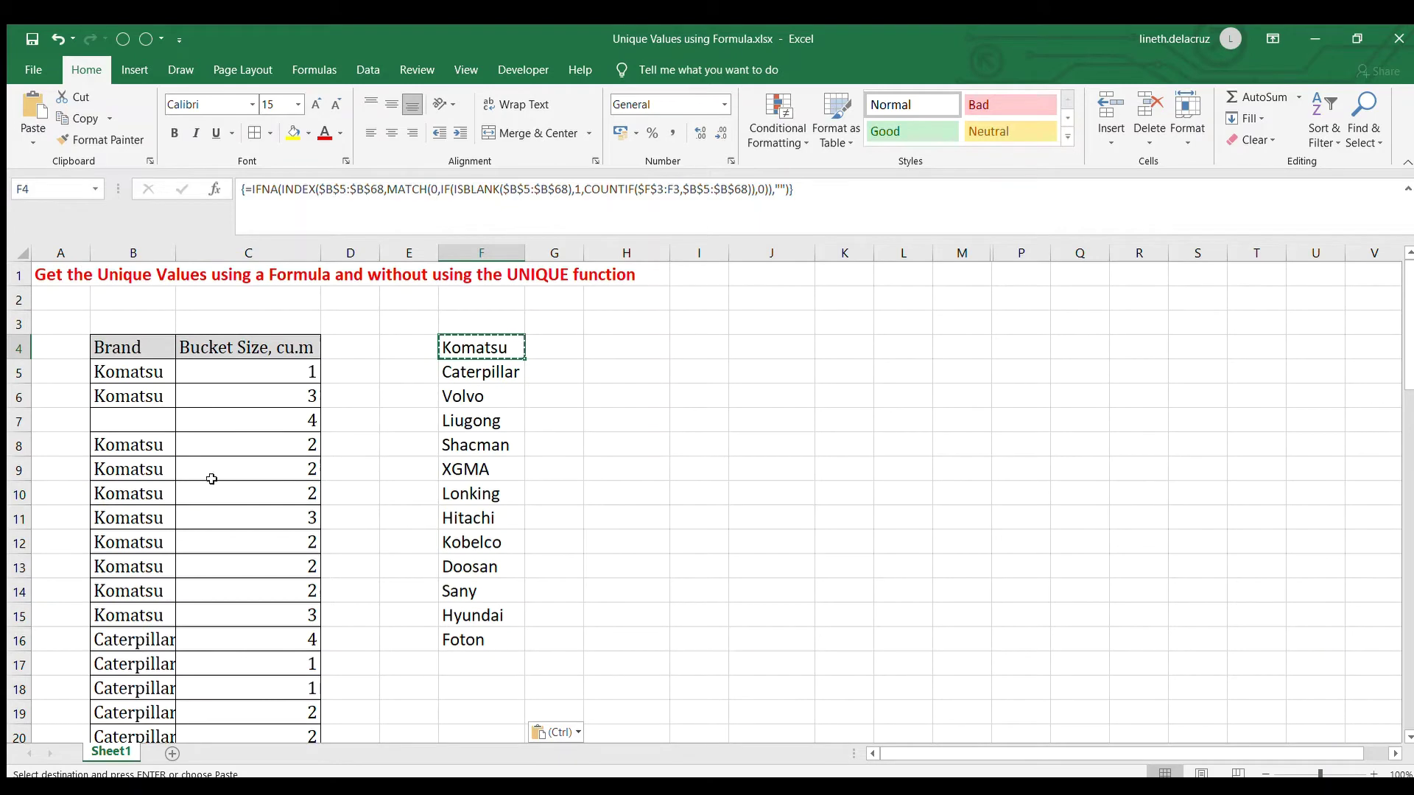
left_click(114, 403)
key("ctrl+c")
key("Down")
key("ctrl+v")
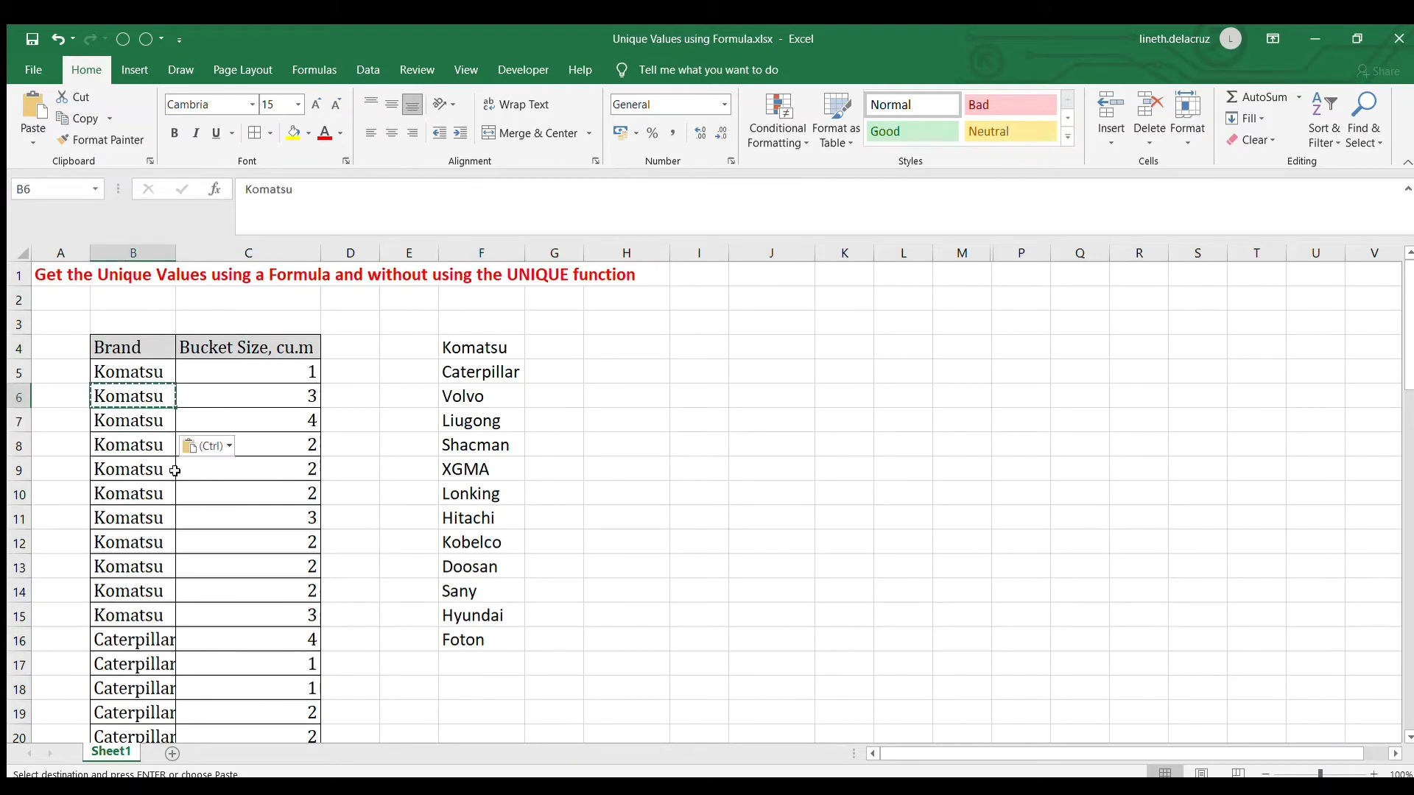
key("ctrl+Up")
key("ctrl+shift+Down")
key("ctrl+c")
scroll(176, 472, "up", 8)
key("Right")
key("Right")
key("Right")
key("Right")
key("Right")
key("Right")
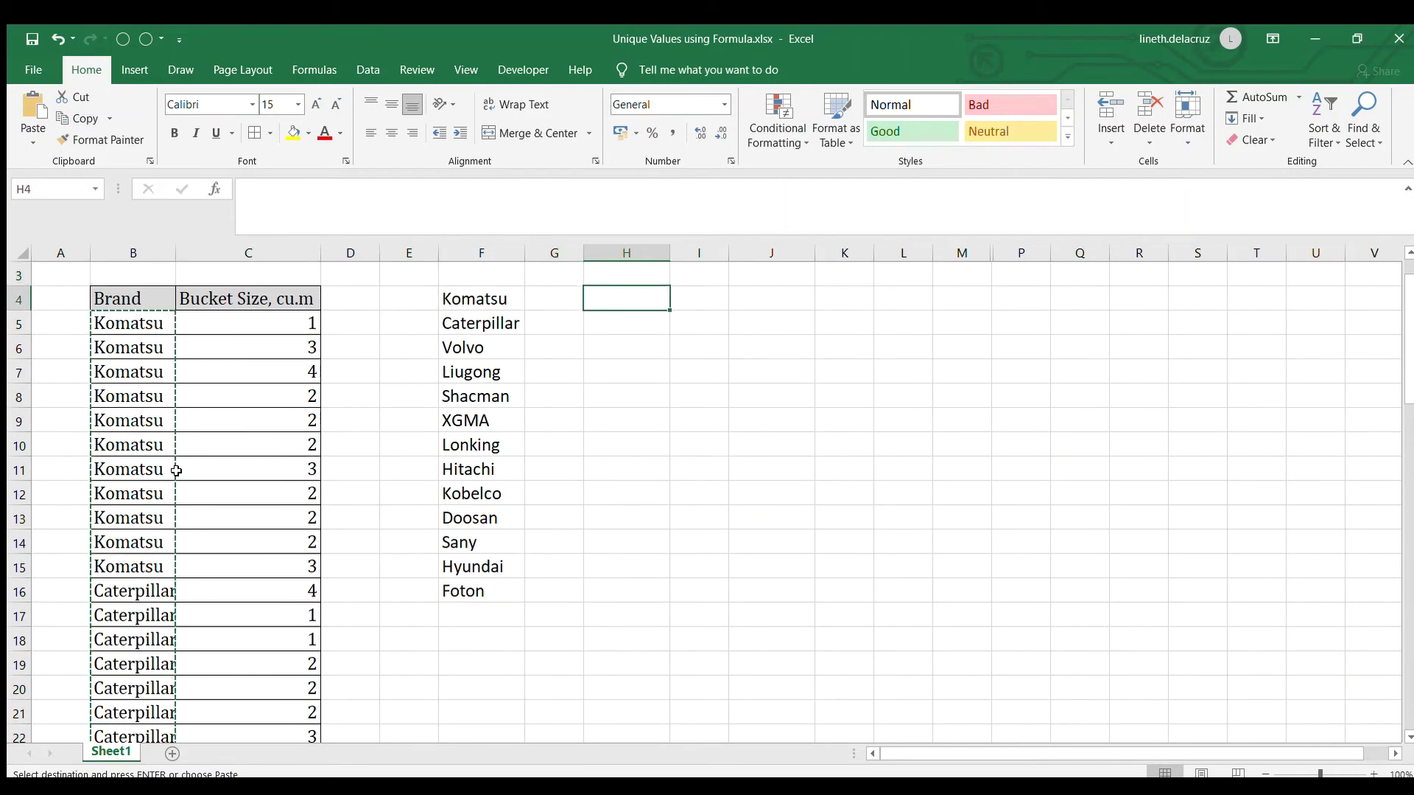
key("ctrl+v")
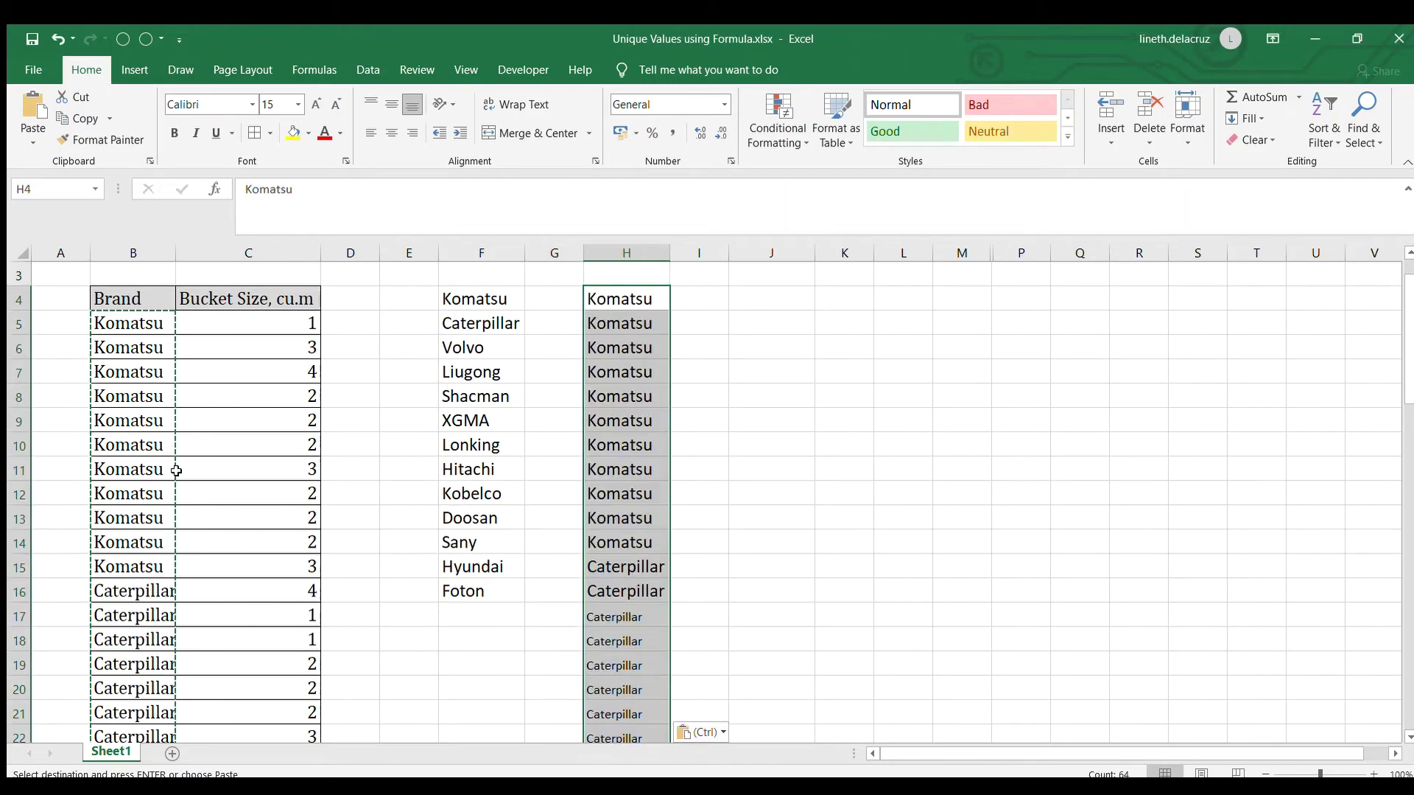
left_click(358, 66)
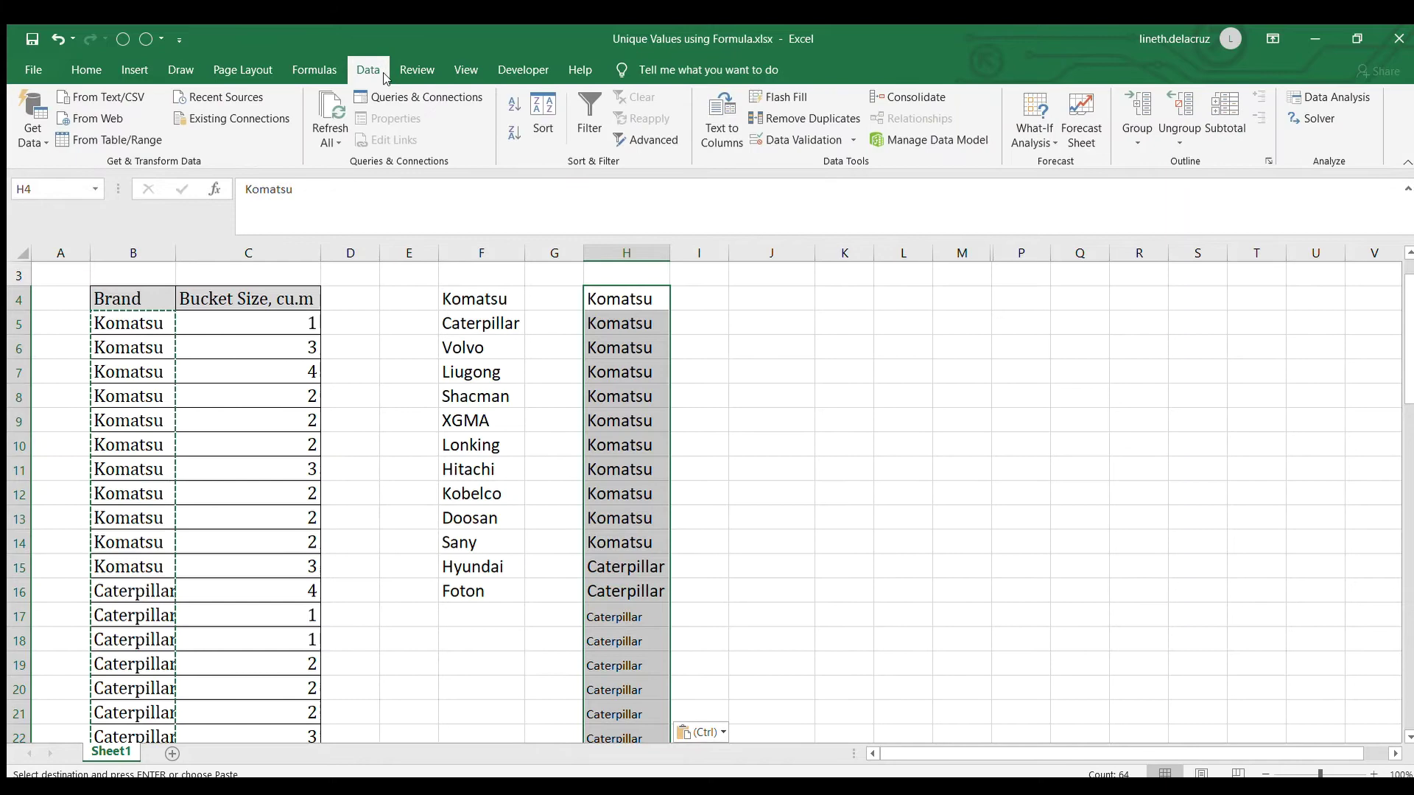
key("Escape")
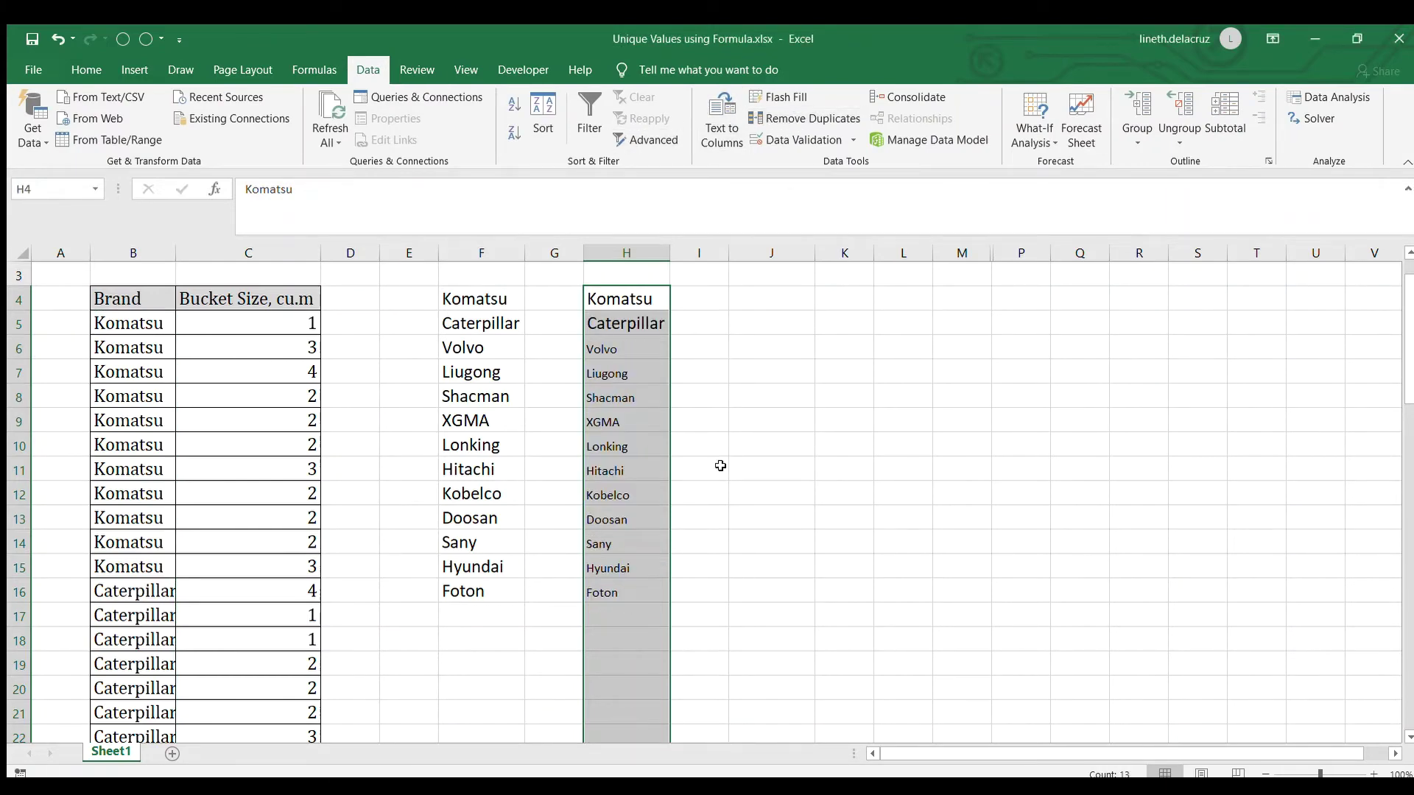
left_click(625, 307)
scroll(542, 278, "up", 1)
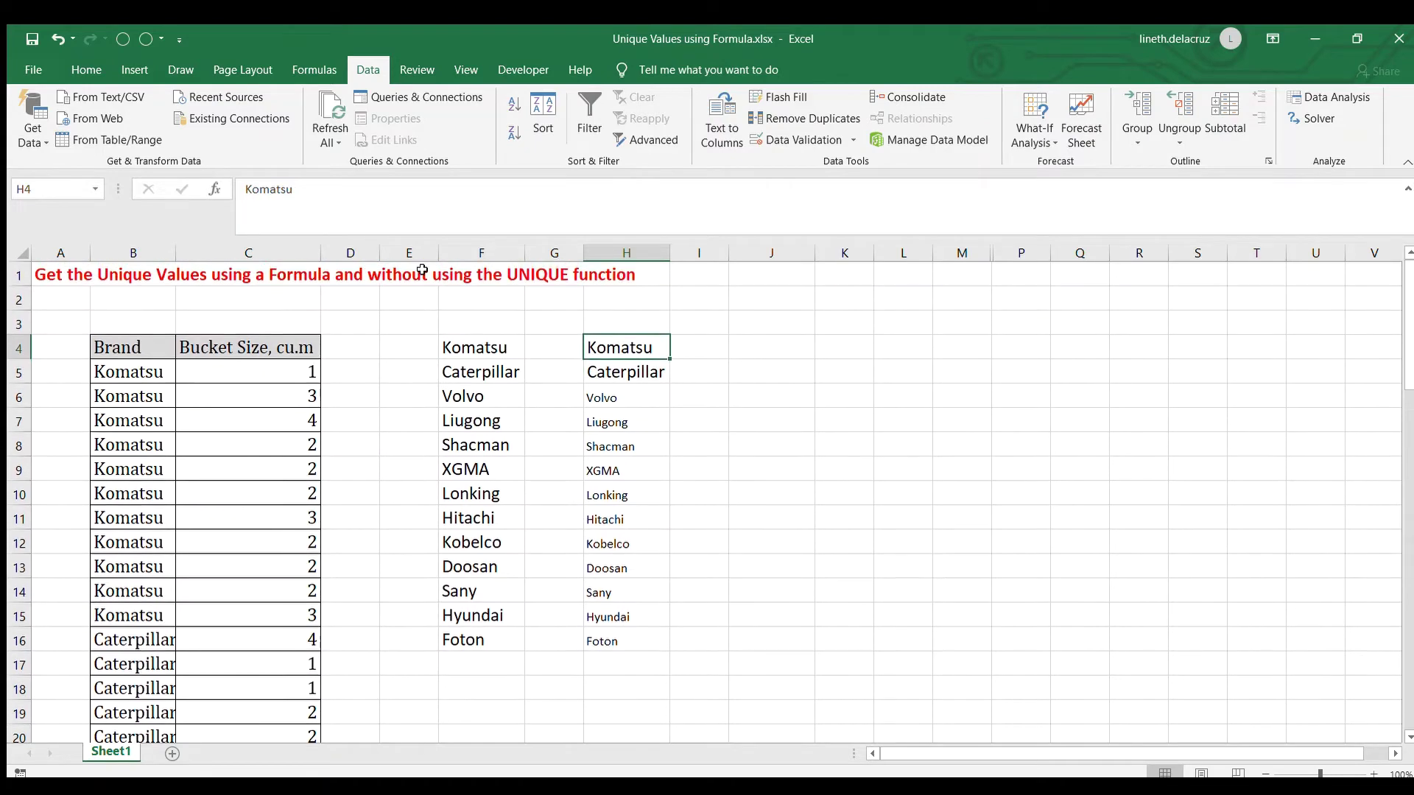
left_click(67, 69)
left_click(63, 140)
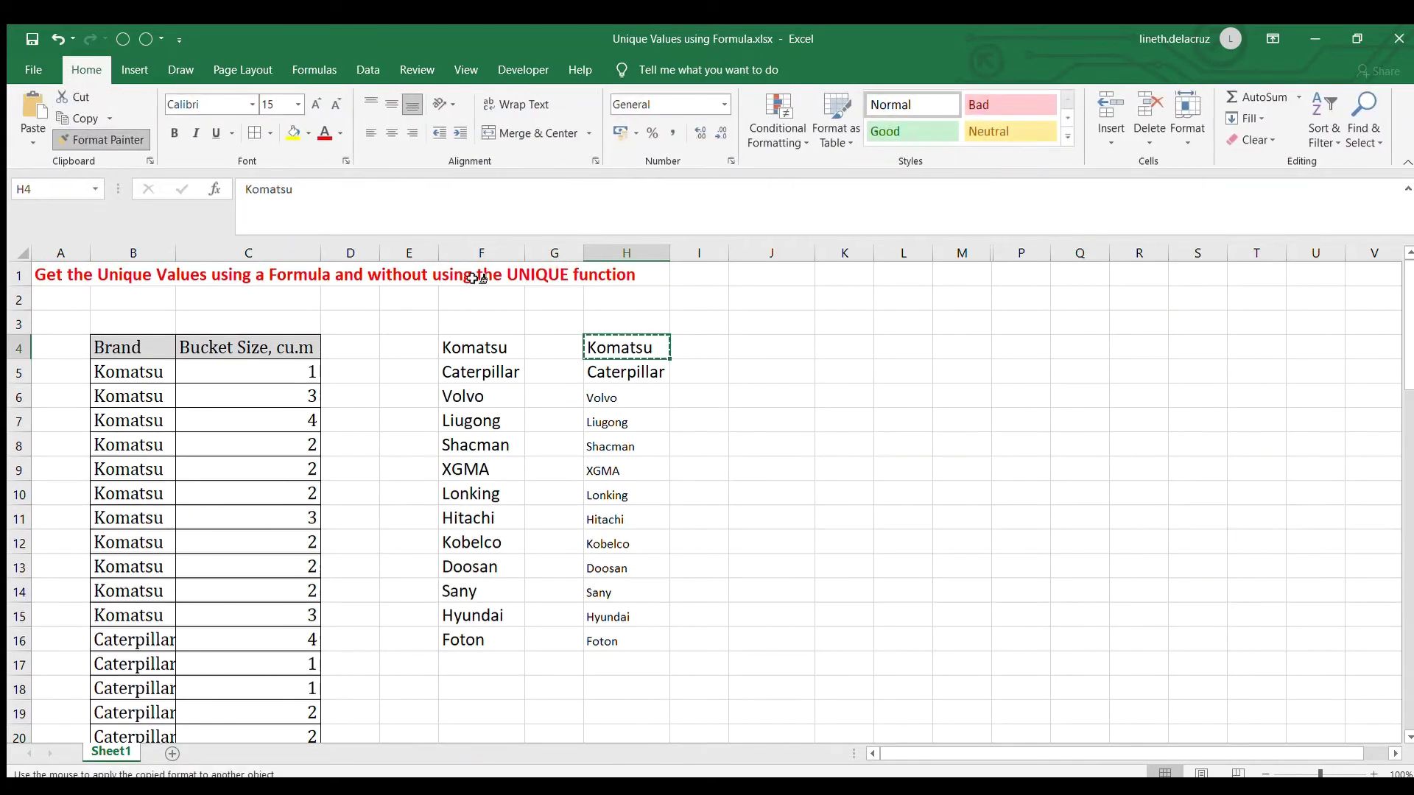
left_click_drag(624, 372, 611, 638)
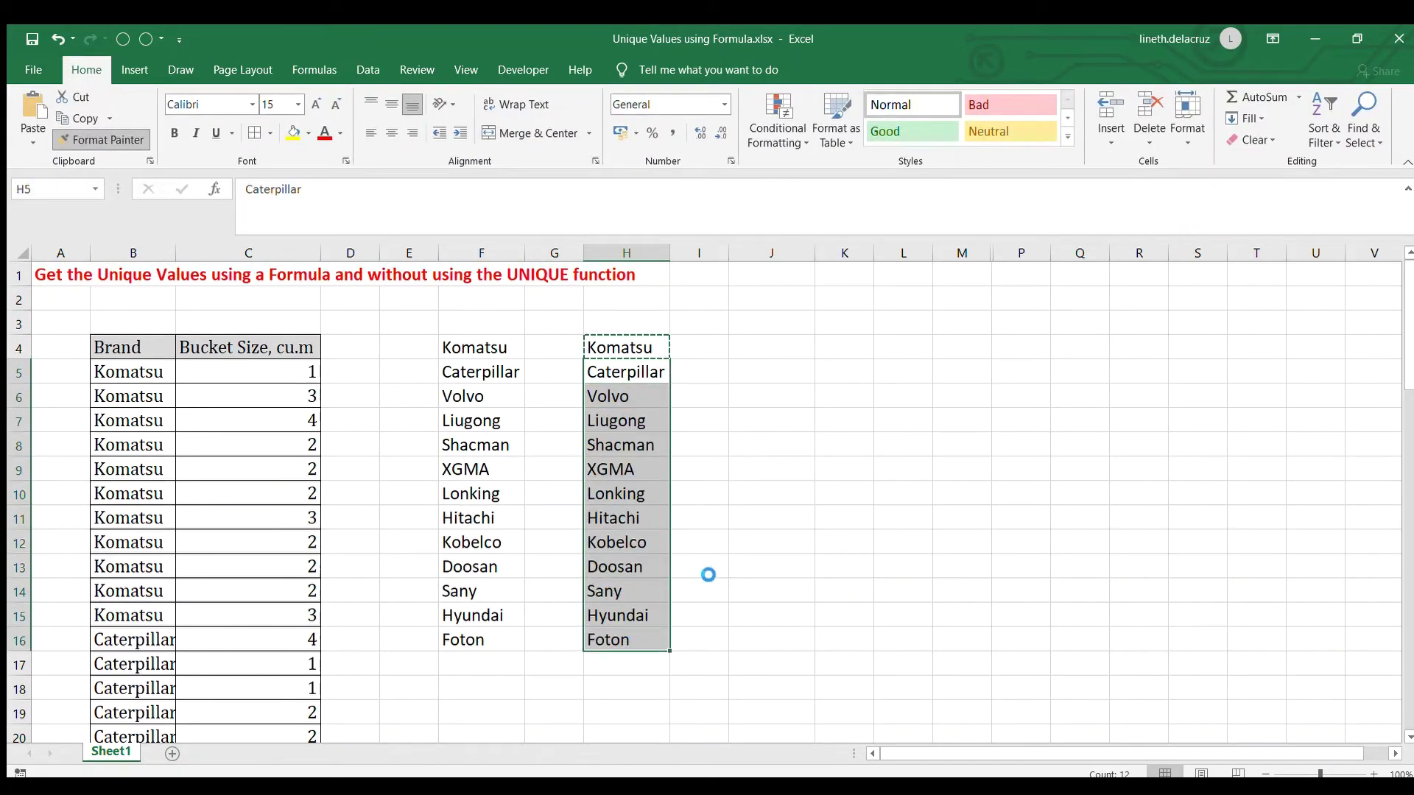
left_click(552, 340)
left_click(464, 348)
left_click_drag(464, 347, 640, 638)
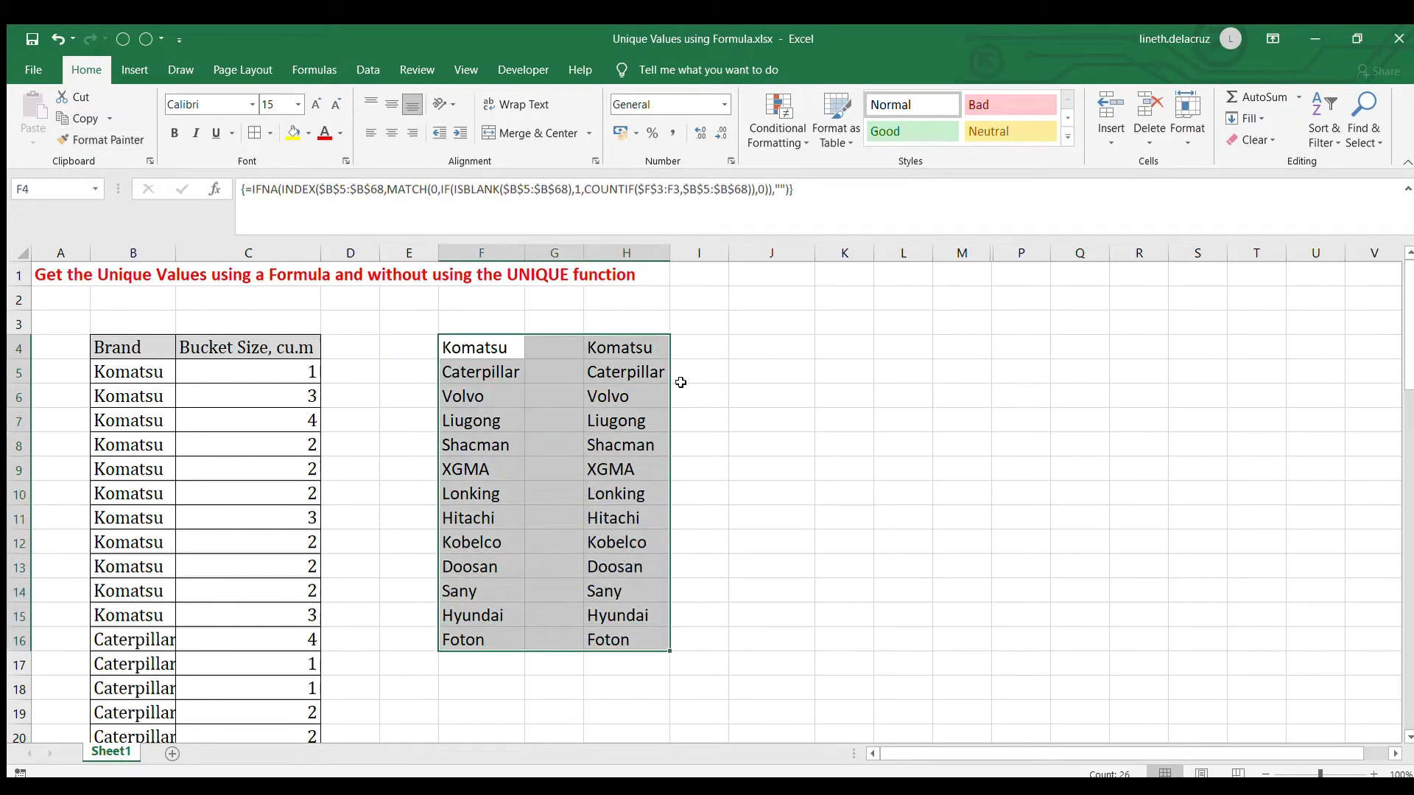
left_click(486, 346)
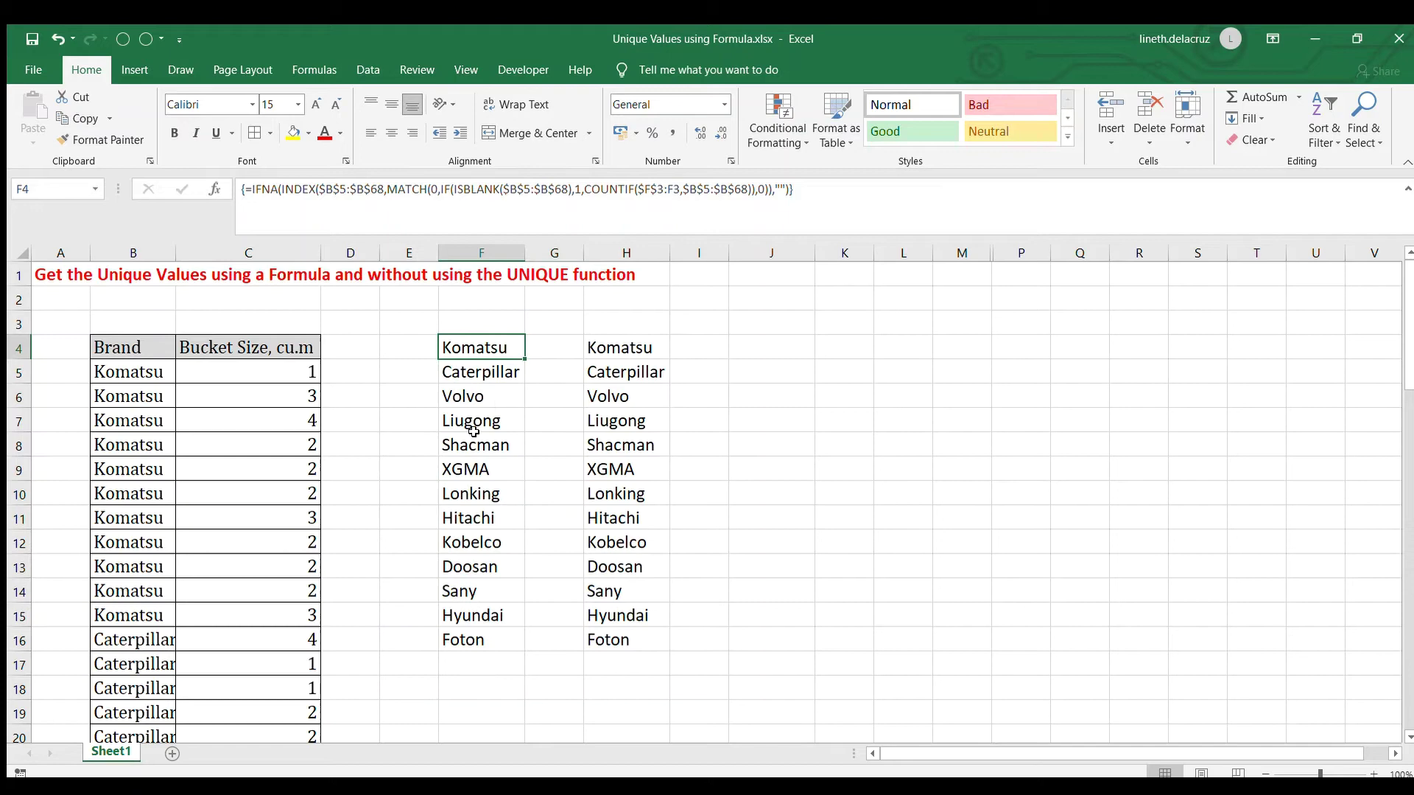
left_click(648, 353)
left_click(631, 388)
left_click(485, 345)
left_click(627, 356)
left_click(493, 343)
- In J4, type =lookup(1,1/countif( with the expanding range $J$3:J3
left_click(771, 347)
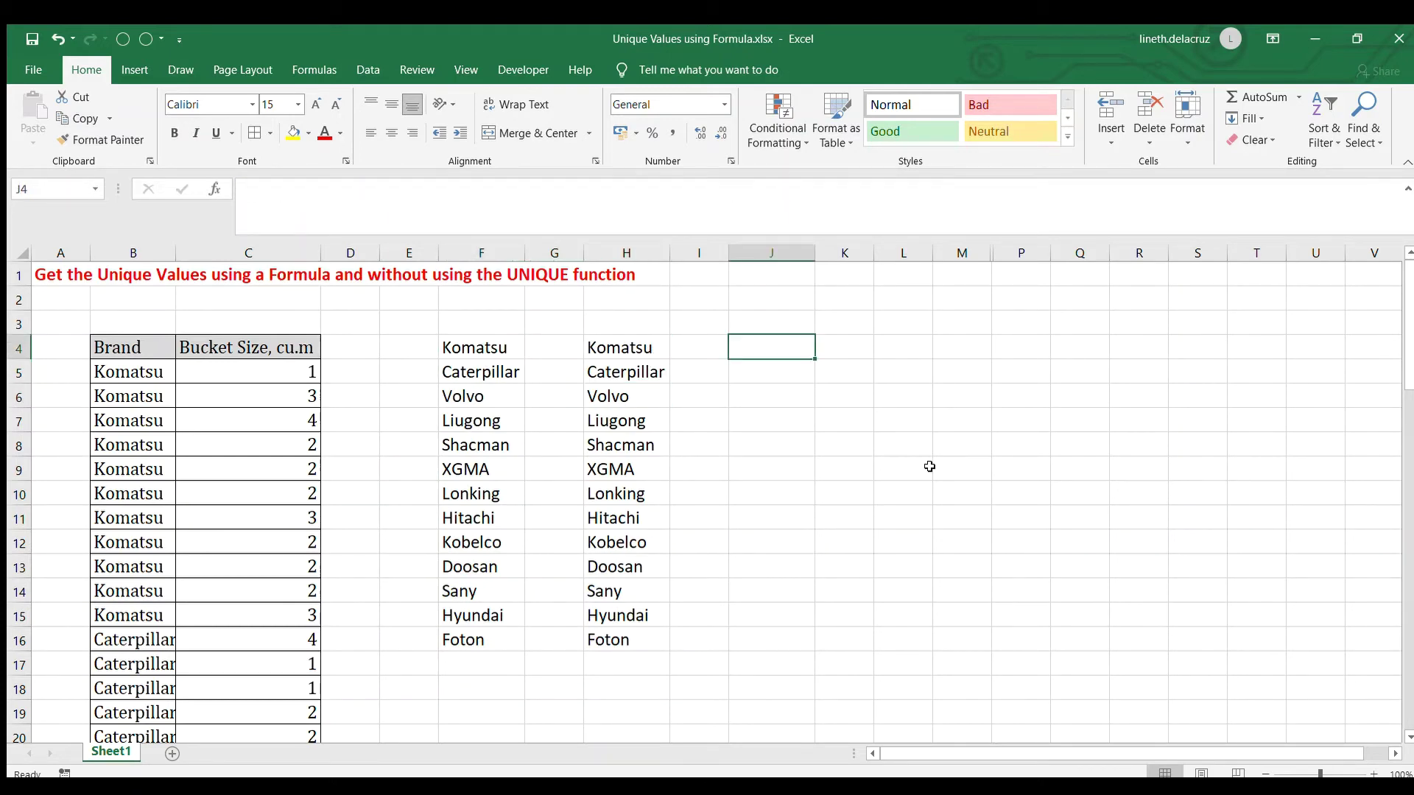
left_click(493, 342)
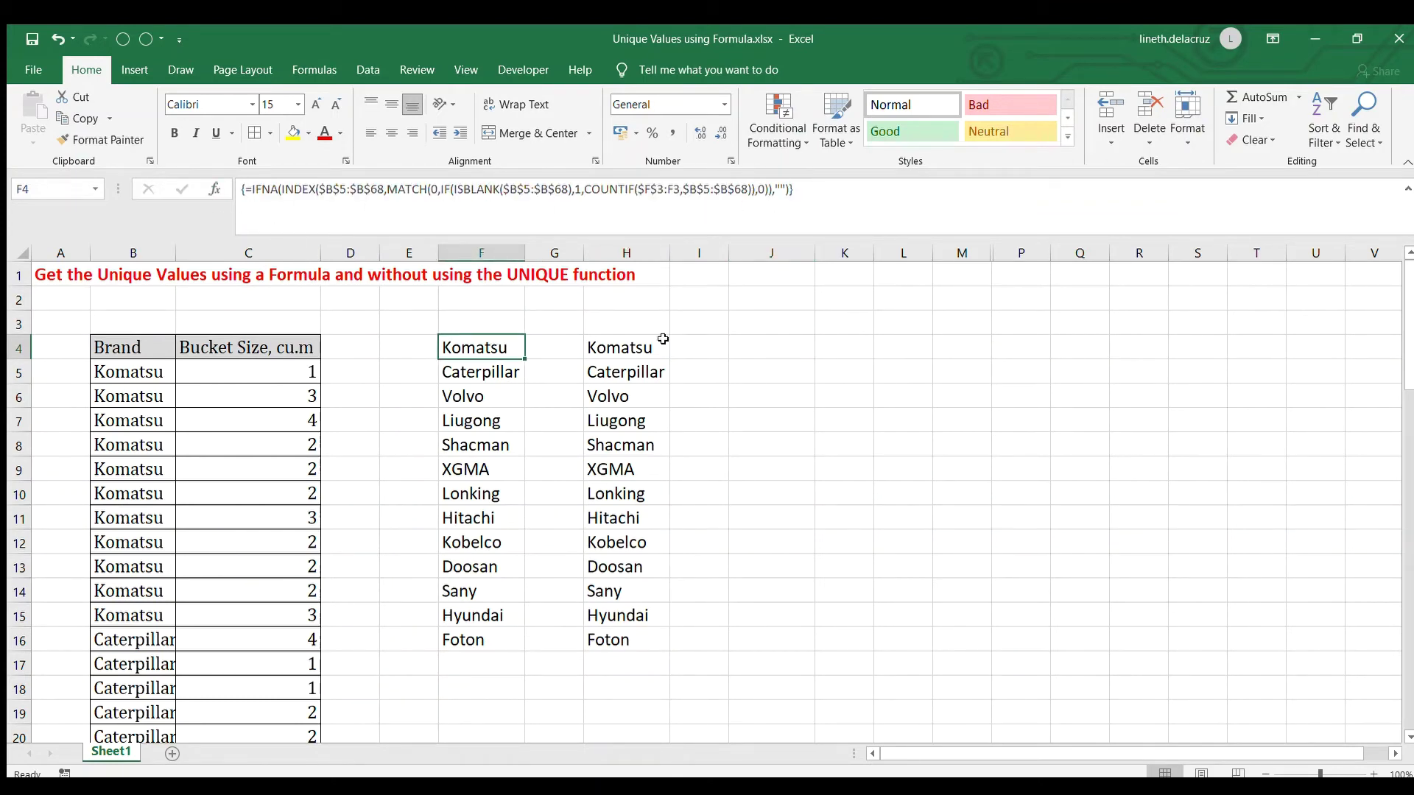
left_click(773, 345)
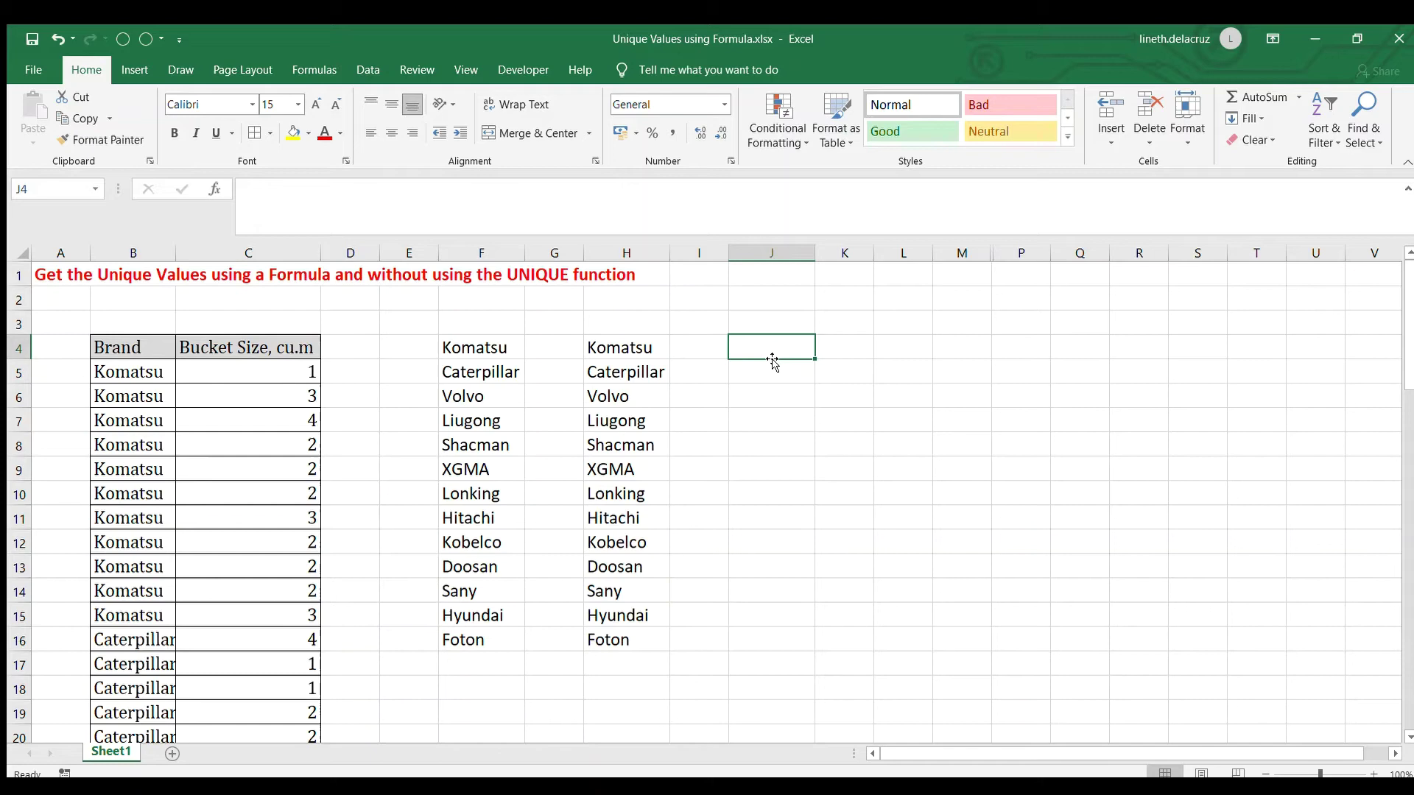
type("=look")
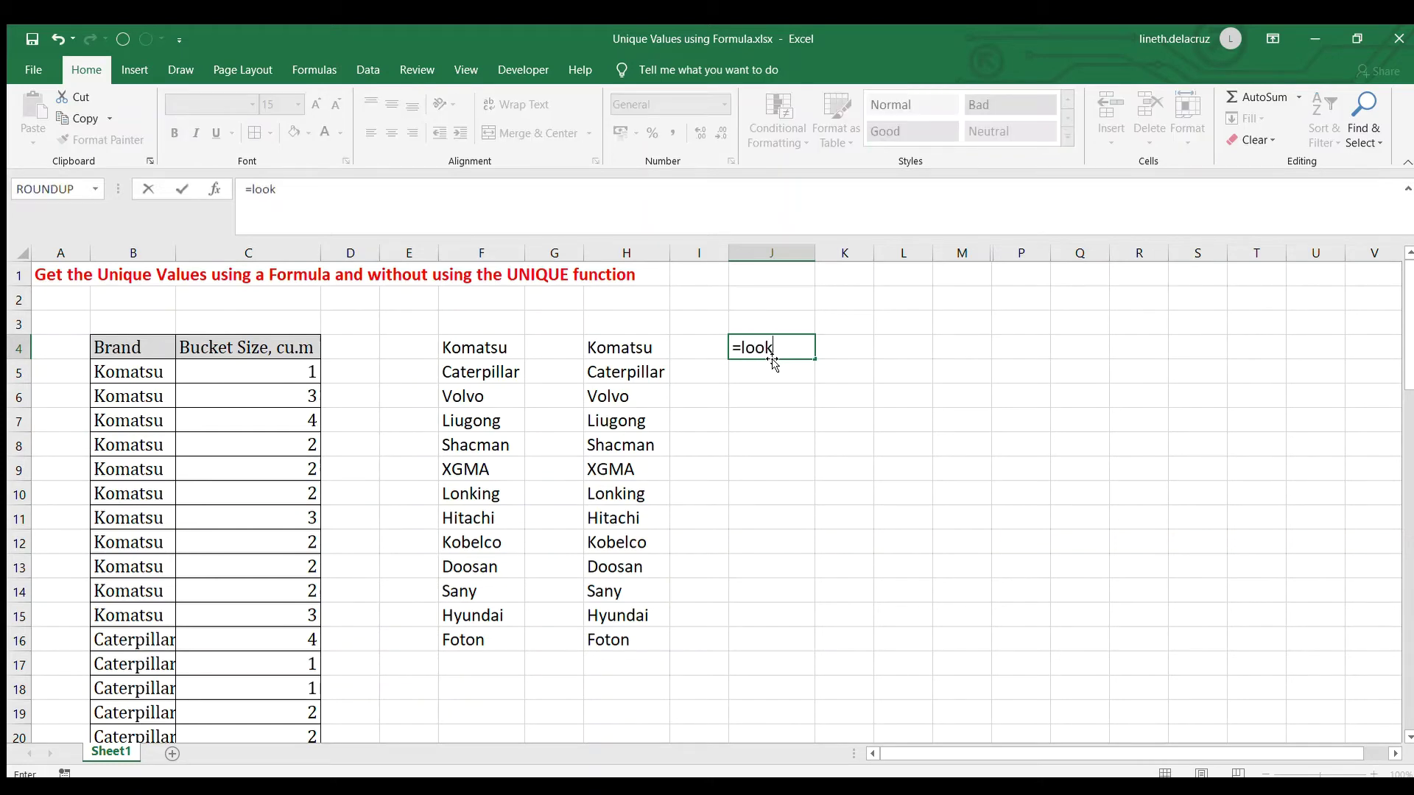
type("up(1,")
type("1/")
type("cou")
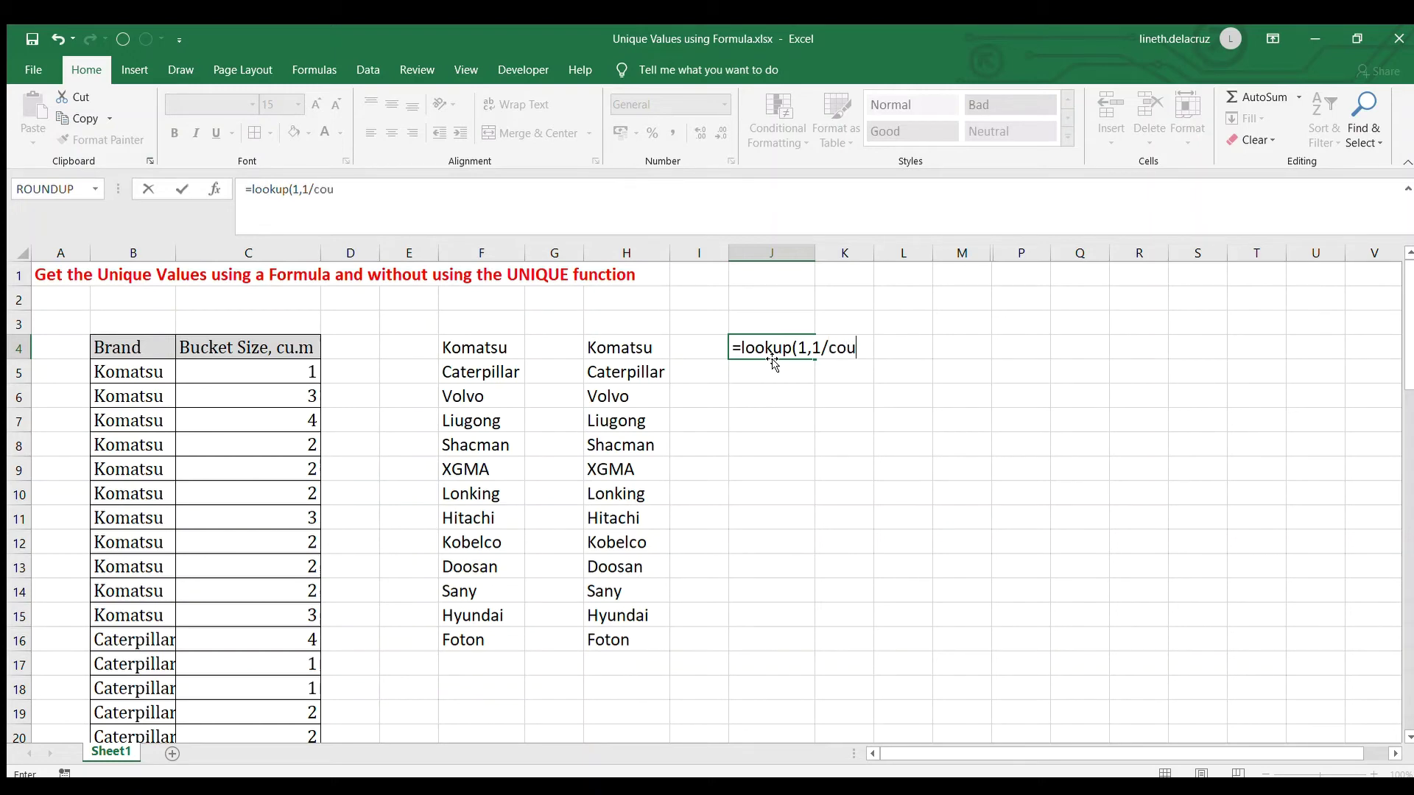
type("ntif(")
left_click(769, 325)
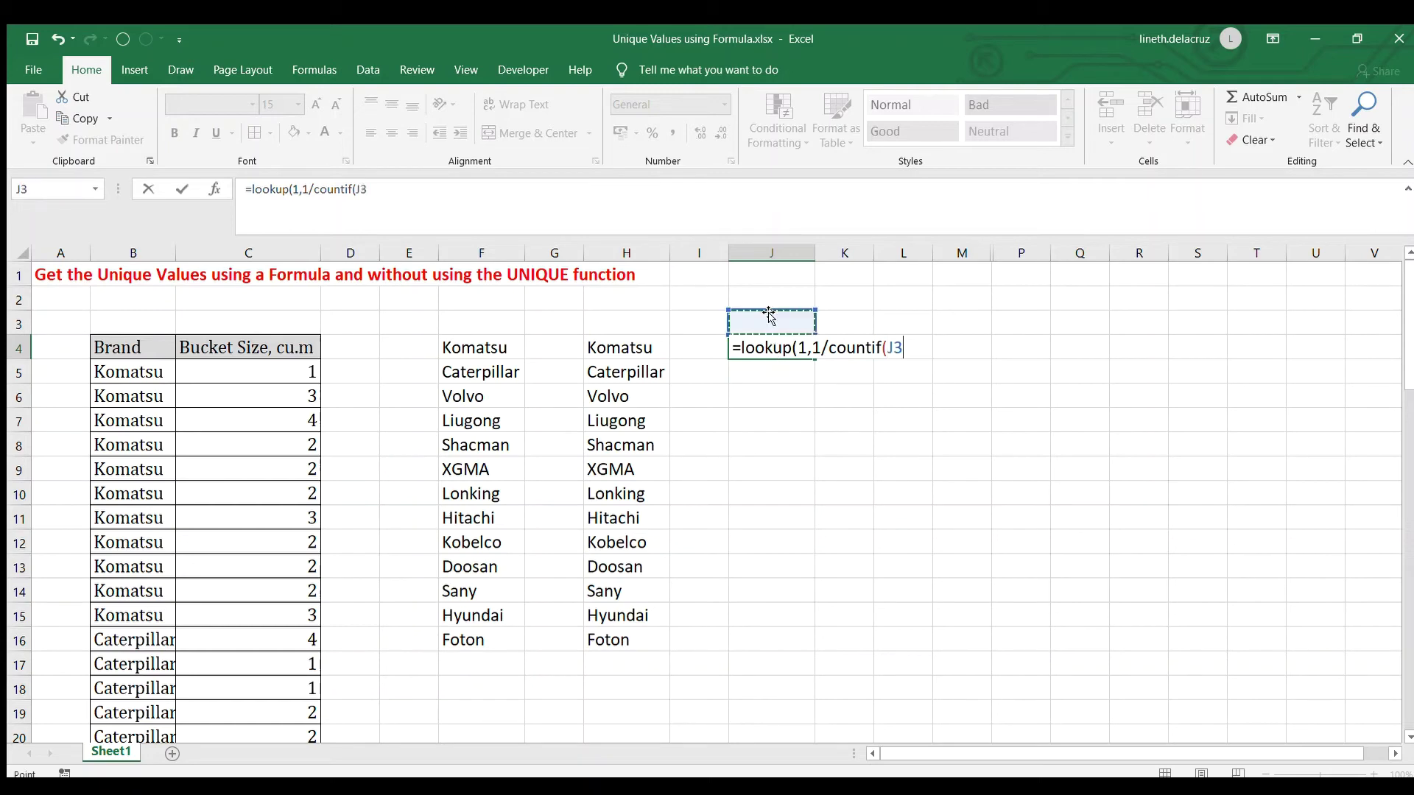
key("F8")
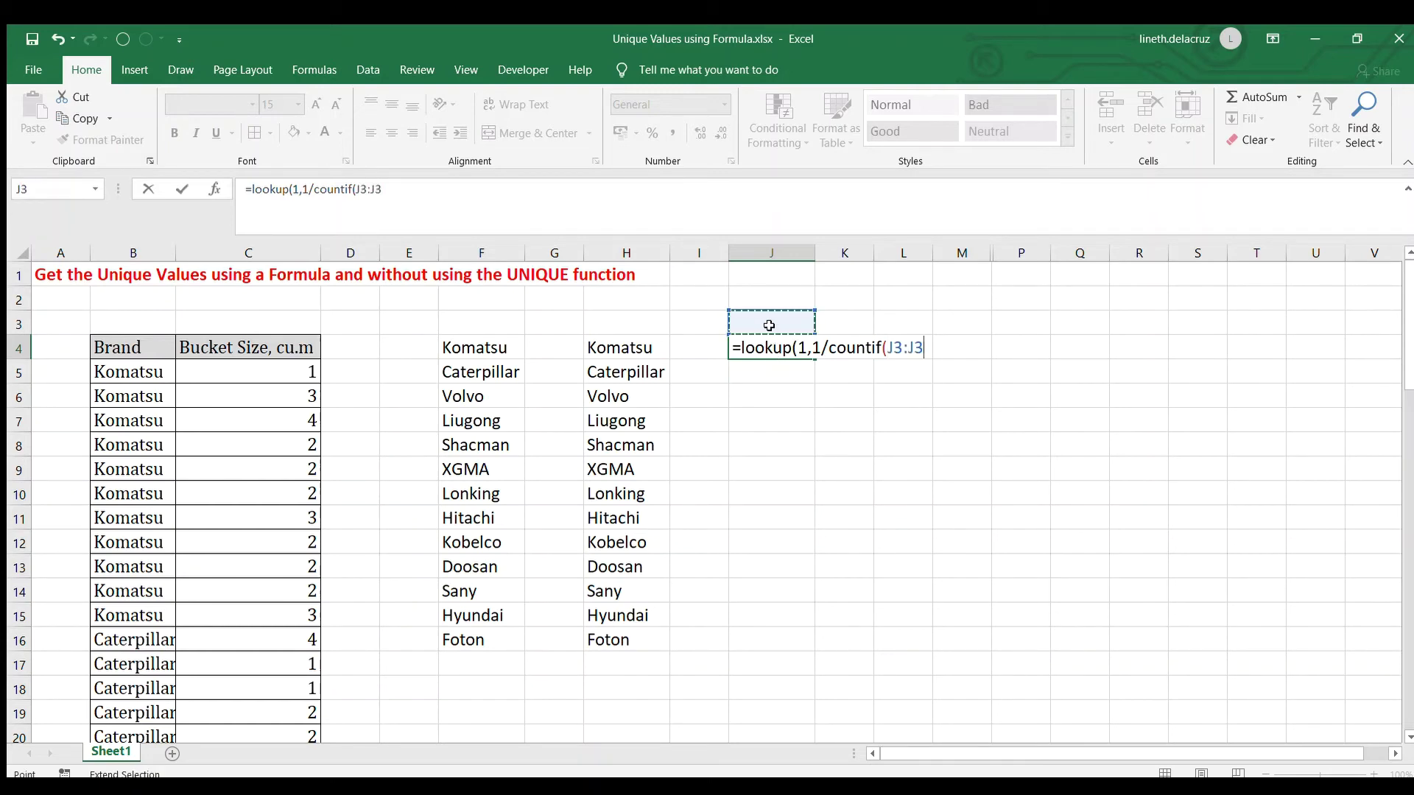
left_click(892, 348)
key("F4")
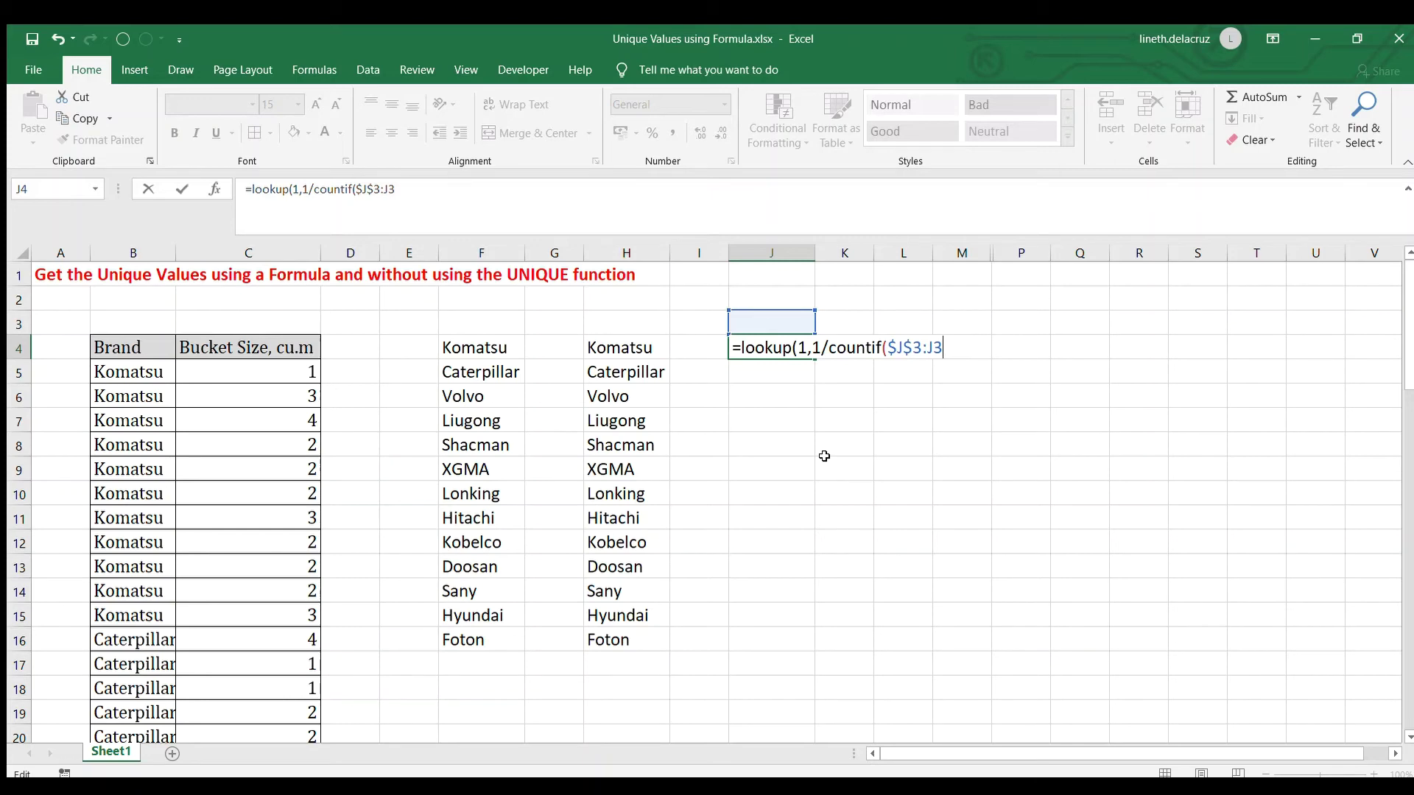
- Add $B$5:$B$68 as the COUNTIF criteria followed by =0
type(",")
left_click(116, 373)
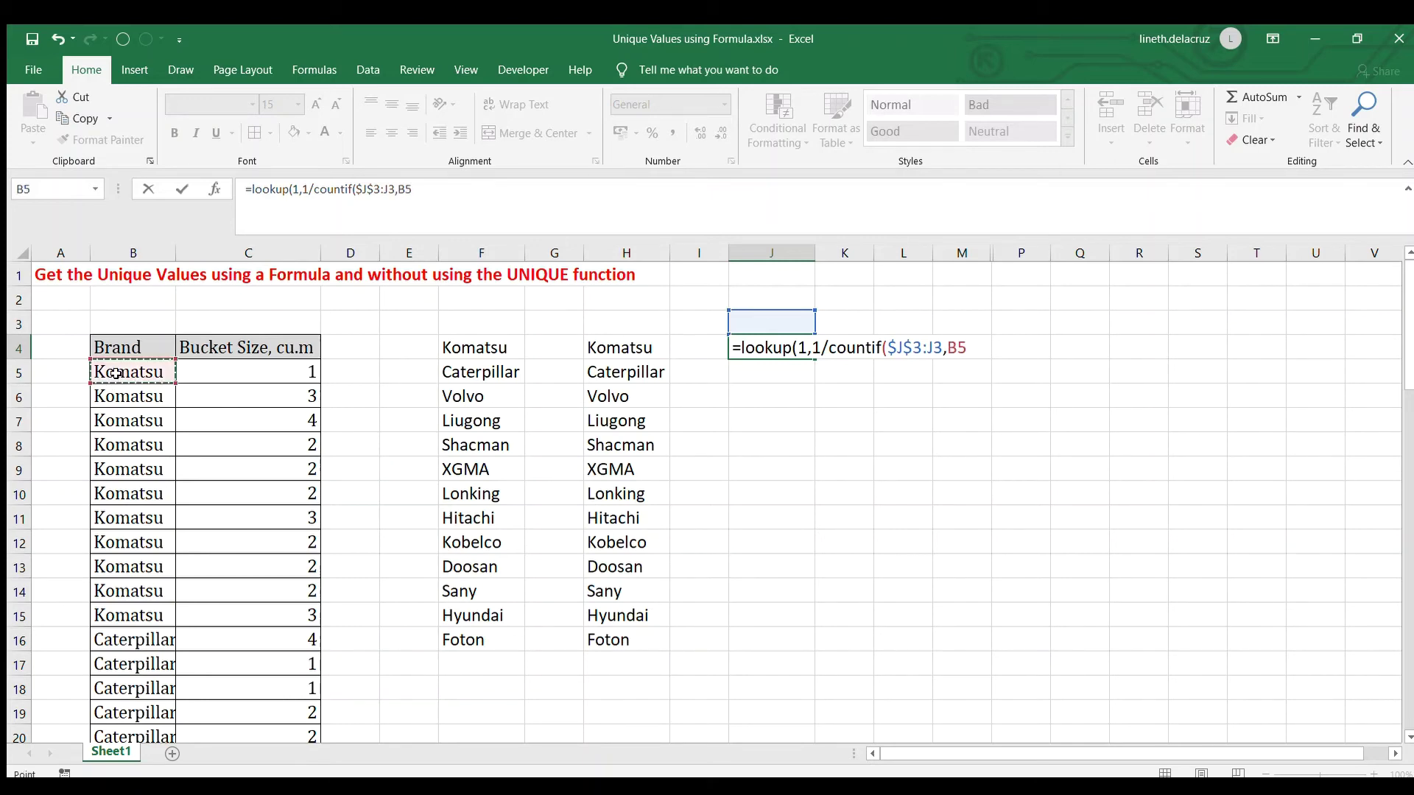
key("ctrl+shift+Down")
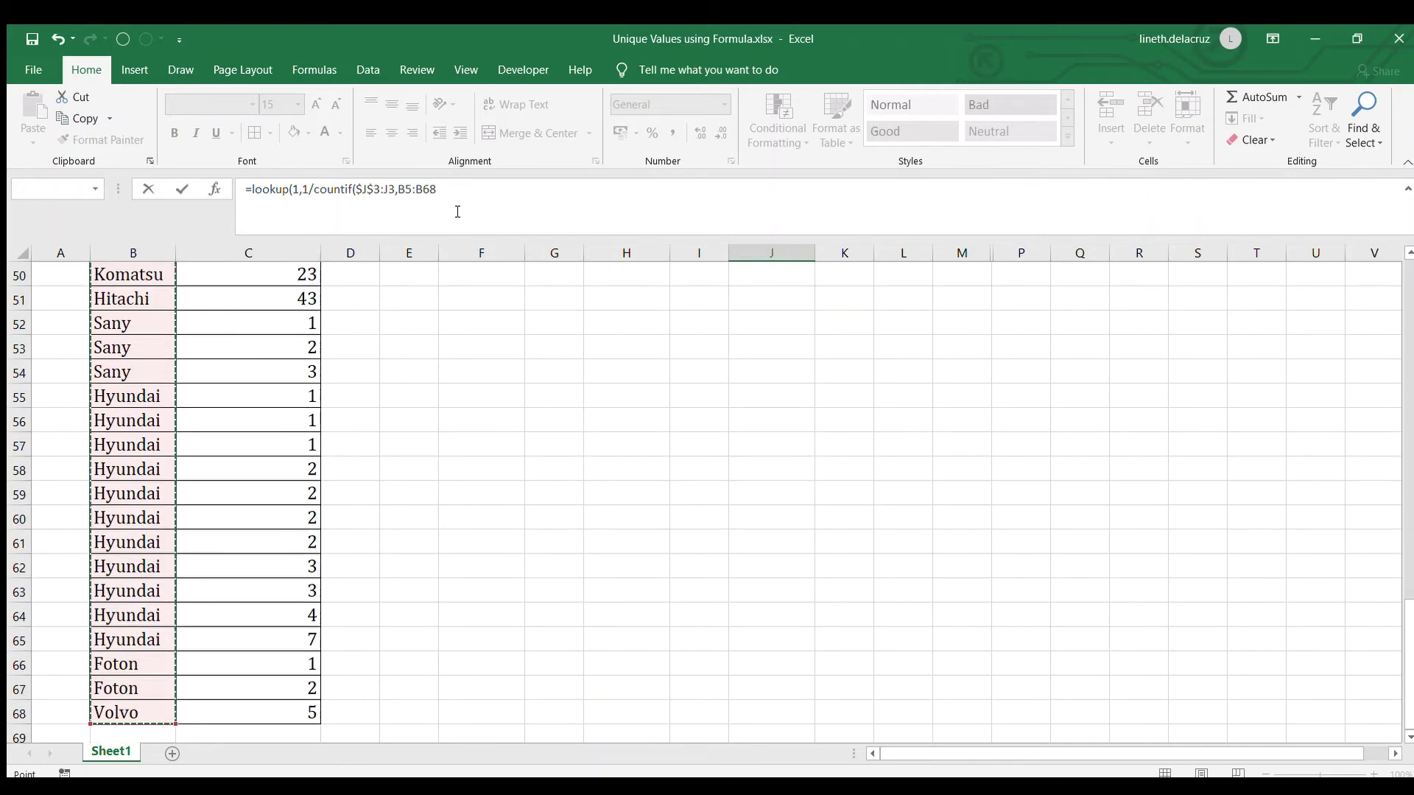
left_click(463, 196)
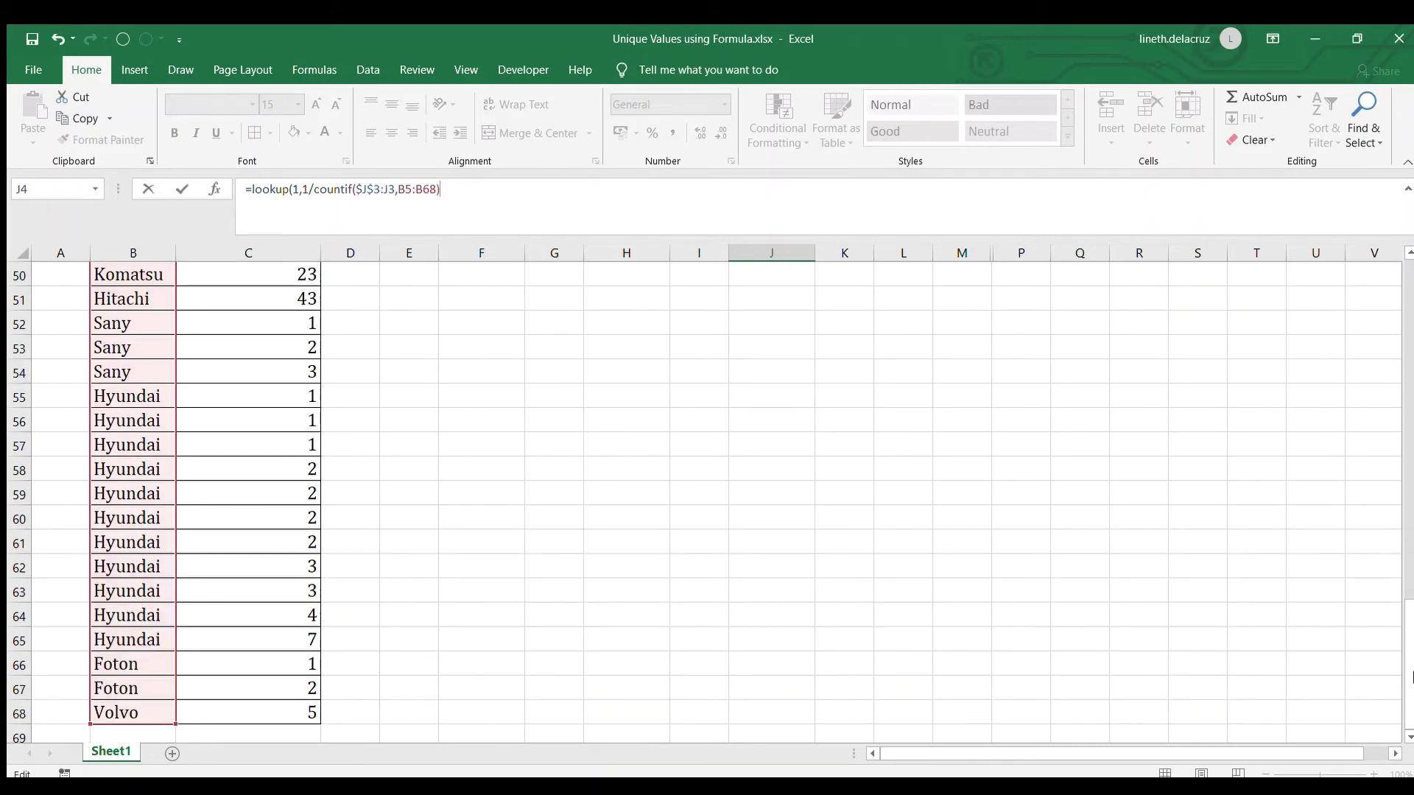
left_click_drag(1408, 662, 1404, 319)
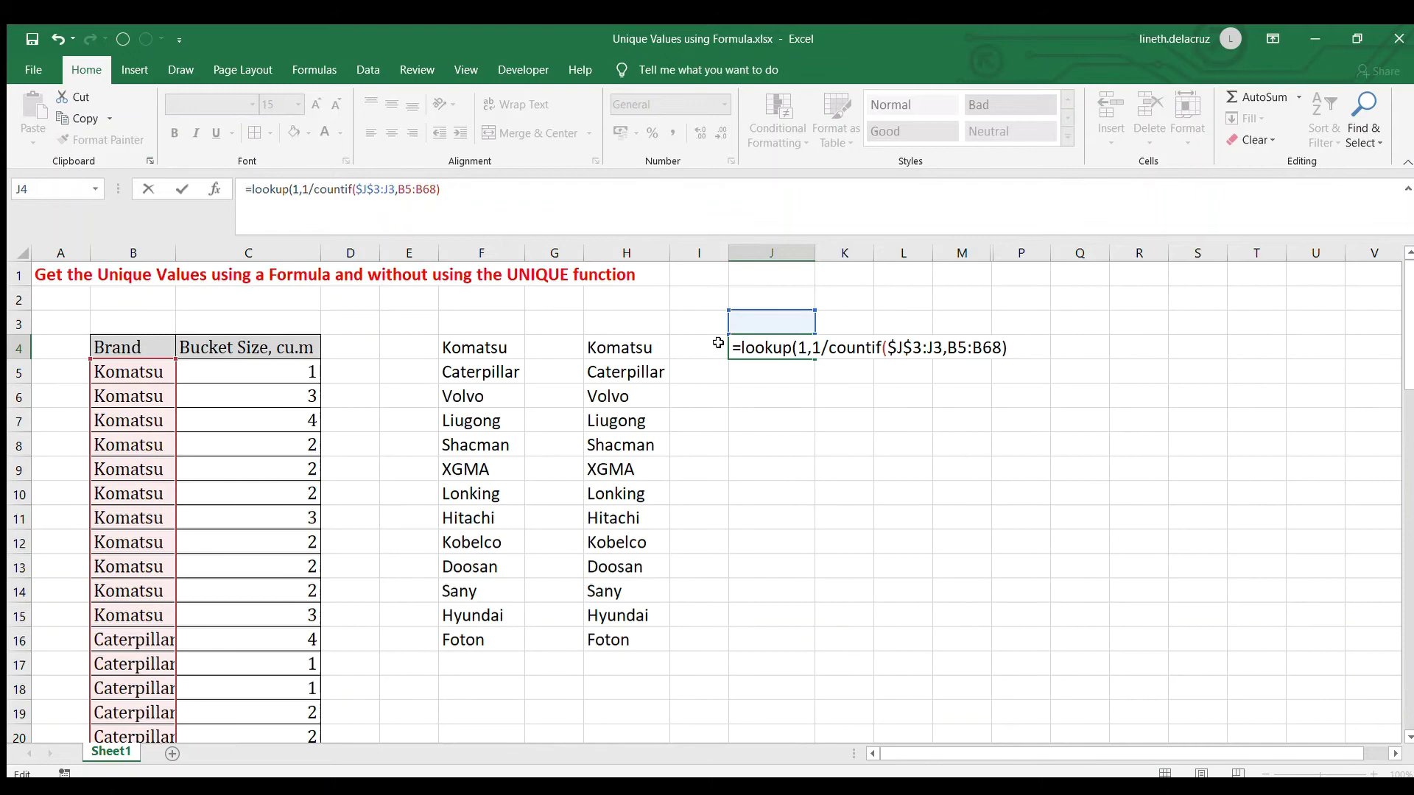
left_click_drag(403, 190, 430, 183)
key("F4")
key("End")
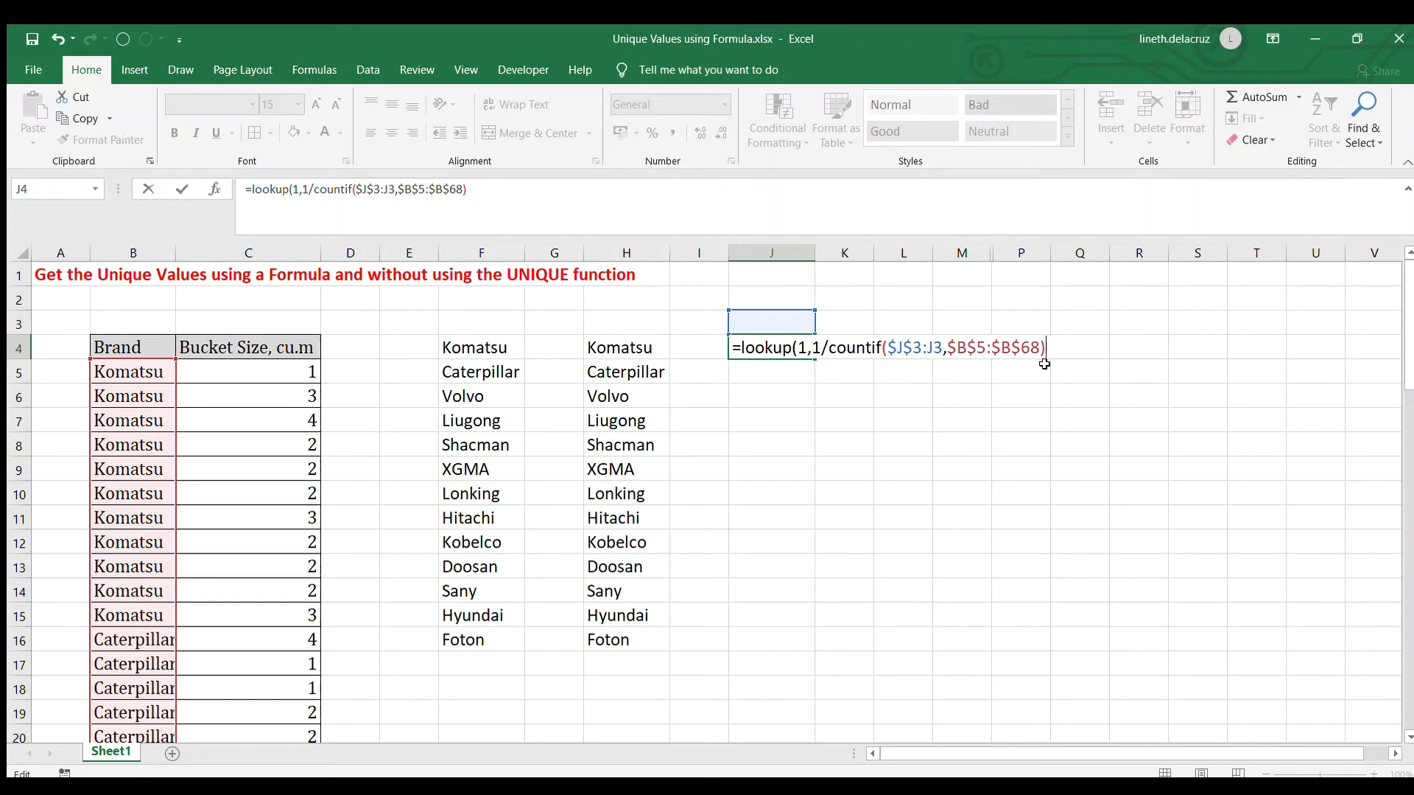
type("=0")
- Parenthesize the COUNTIF test, add result range $B$5:$B$68, and enter J4's LOOKUP formula
left_click(829, 347)
type("(")
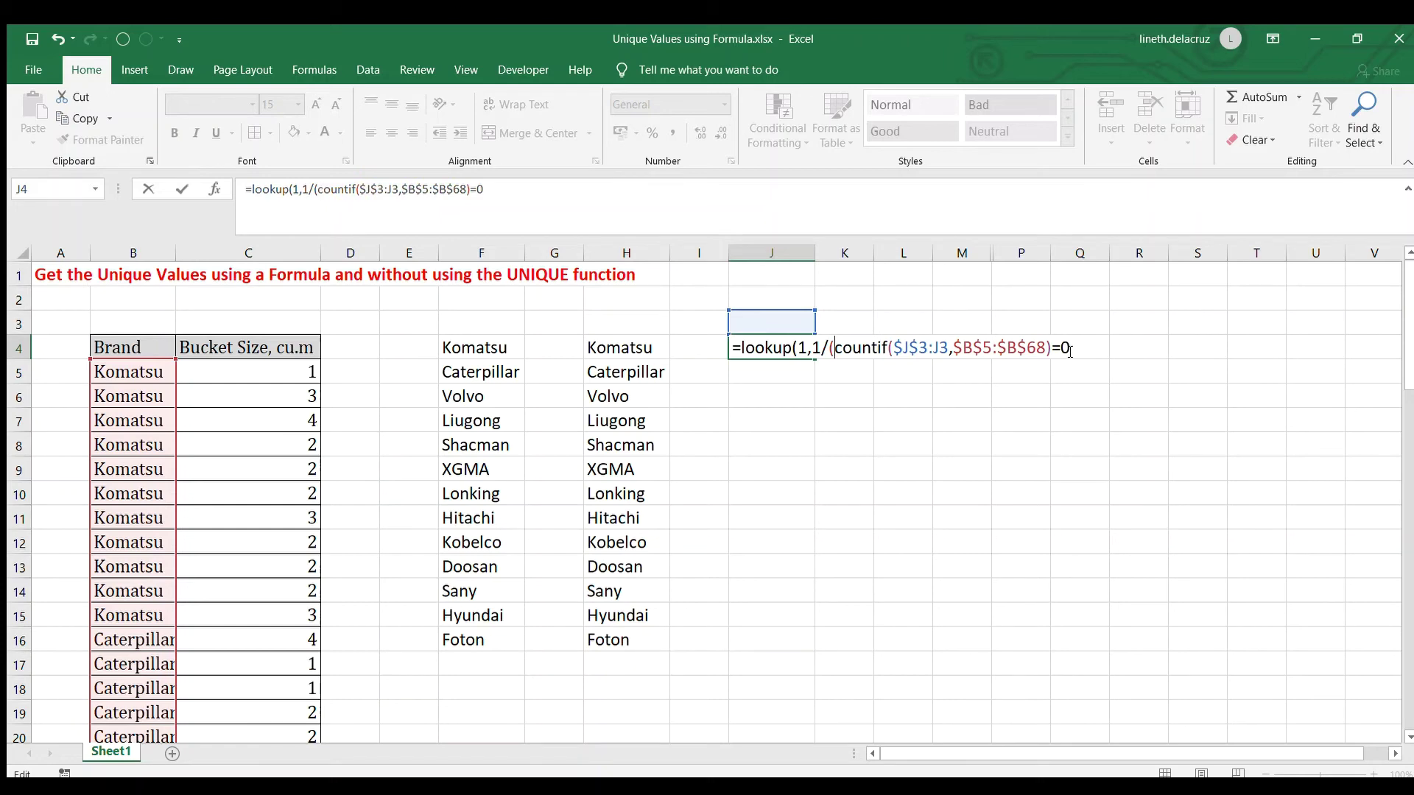
left_click(1073, 355)
type("),")
left_click(142, 371)
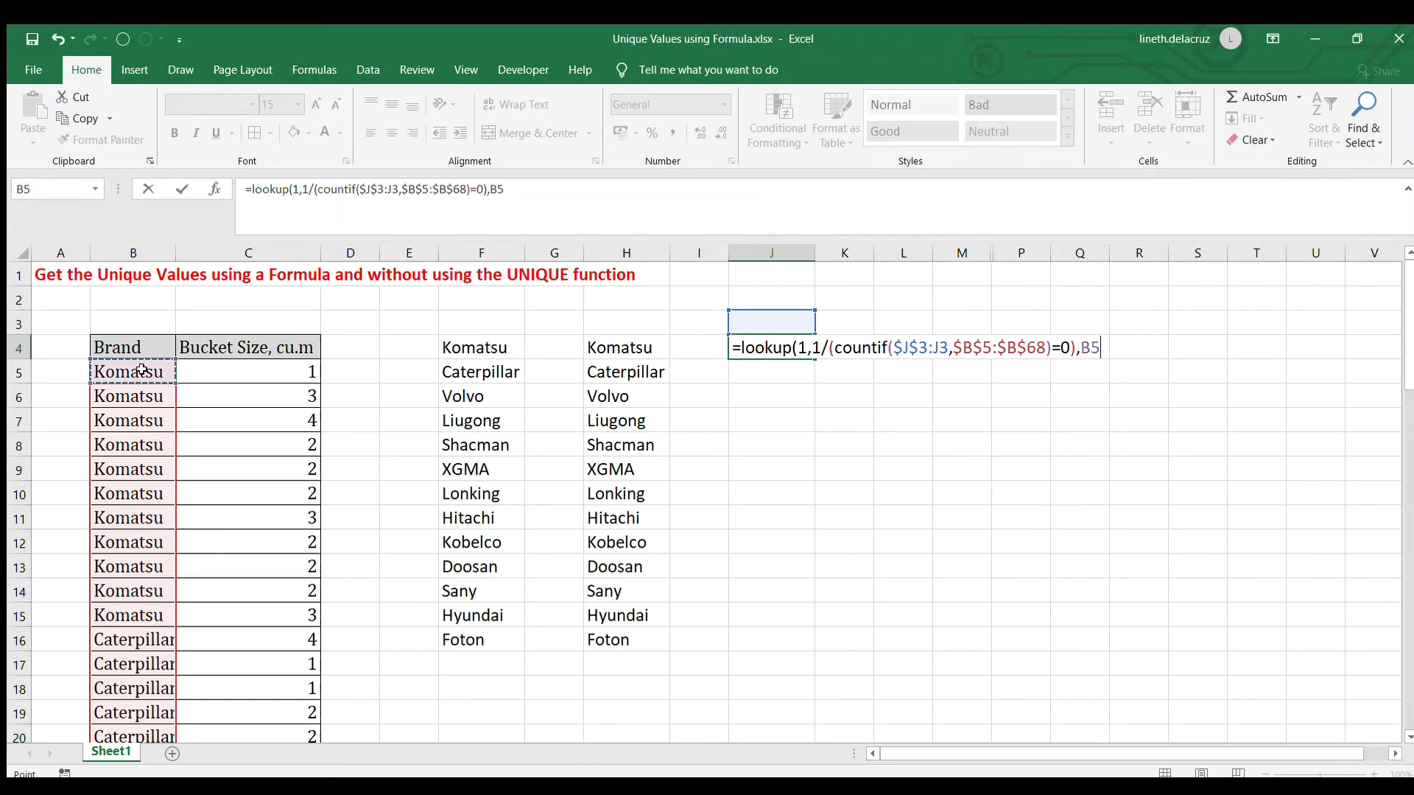
key("ctrl+shift+Down")
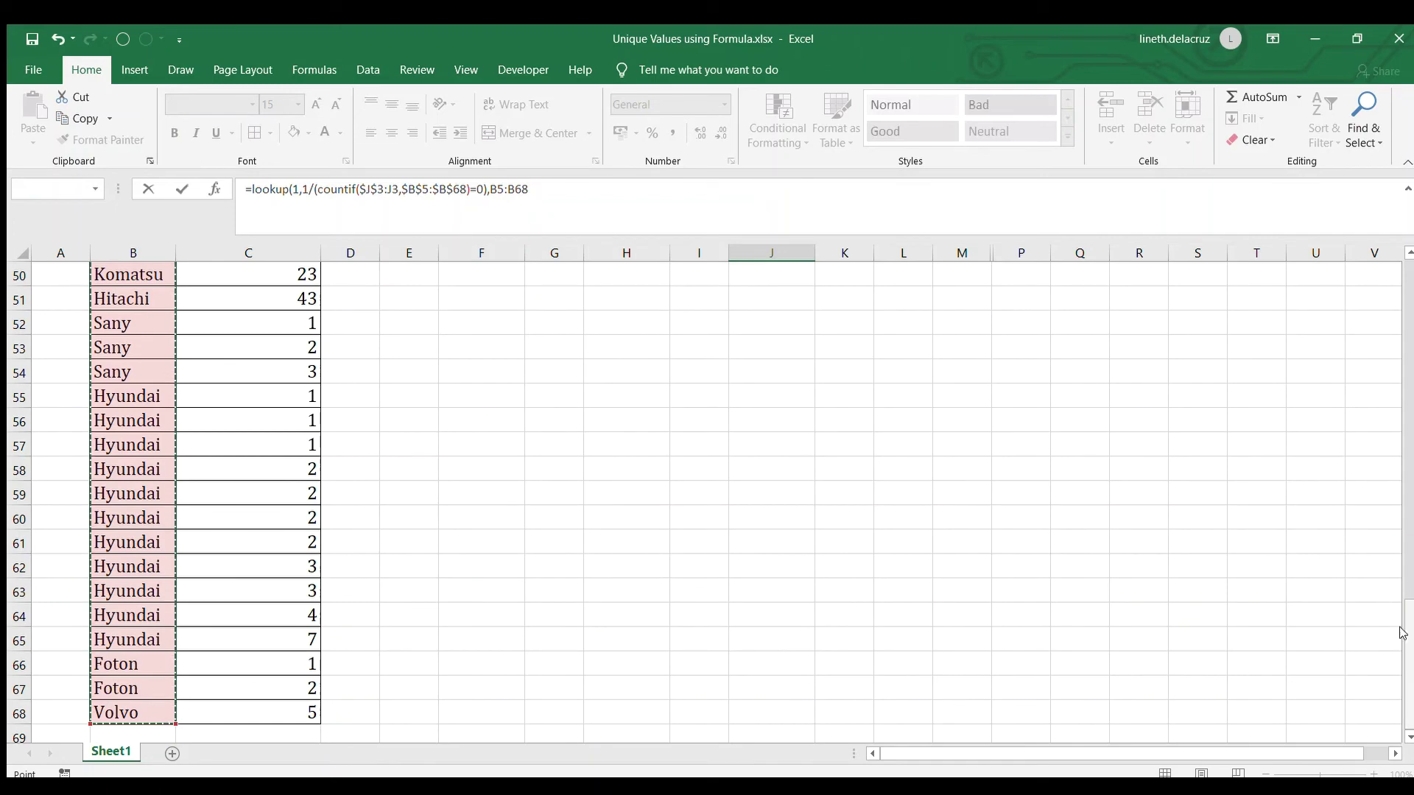
scroll(1402, 634, "up", 17)
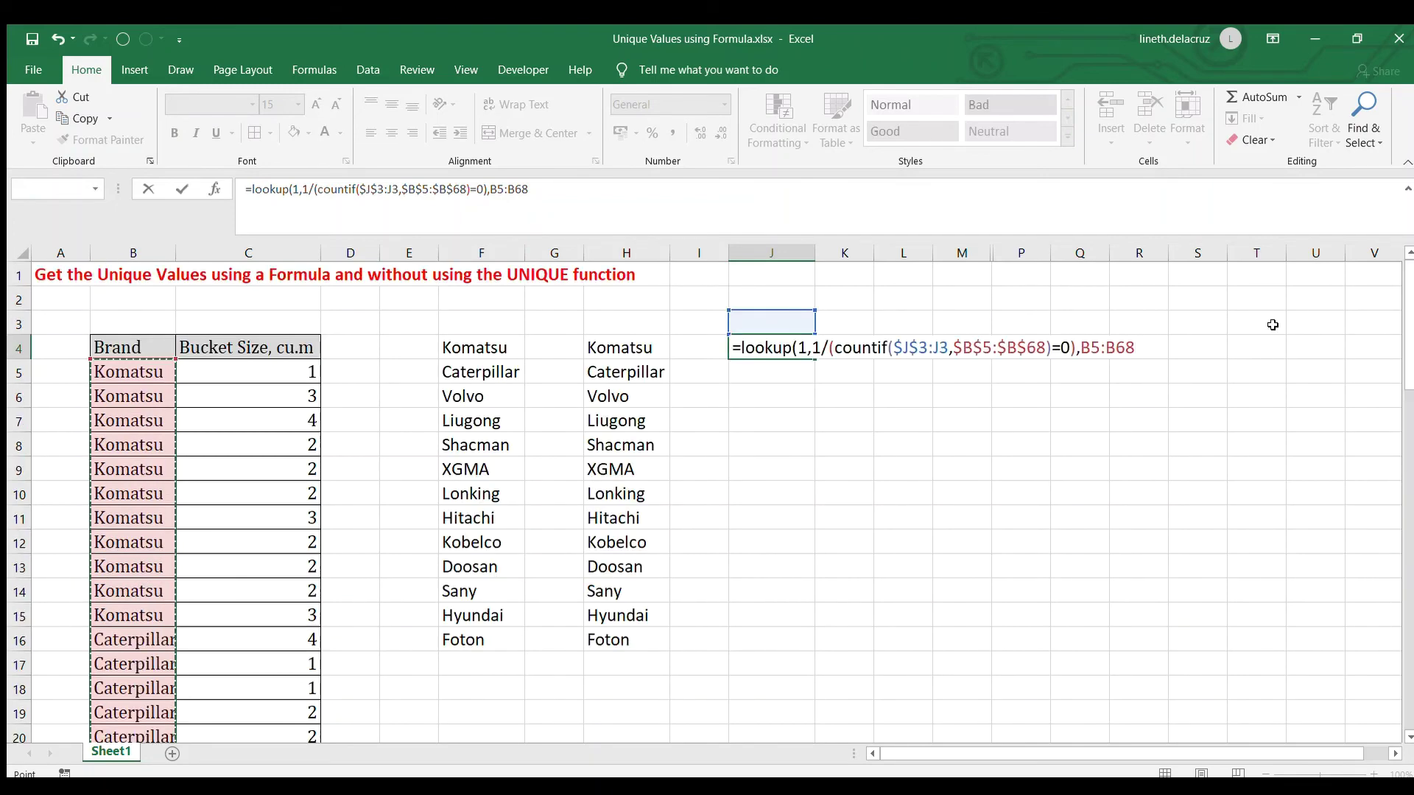
type(")")
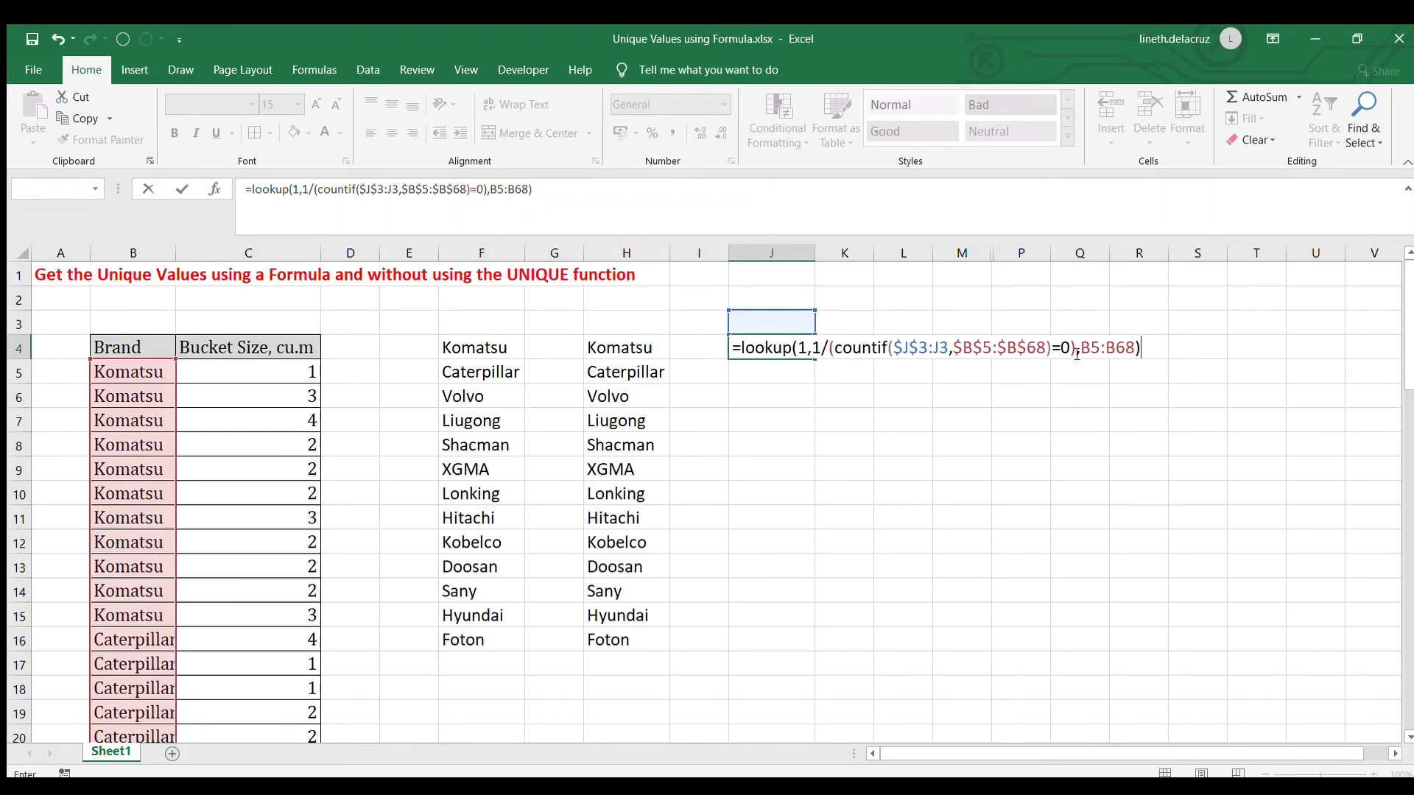
left_click_drag(1081, 347, 1123, 345)
key("F4")
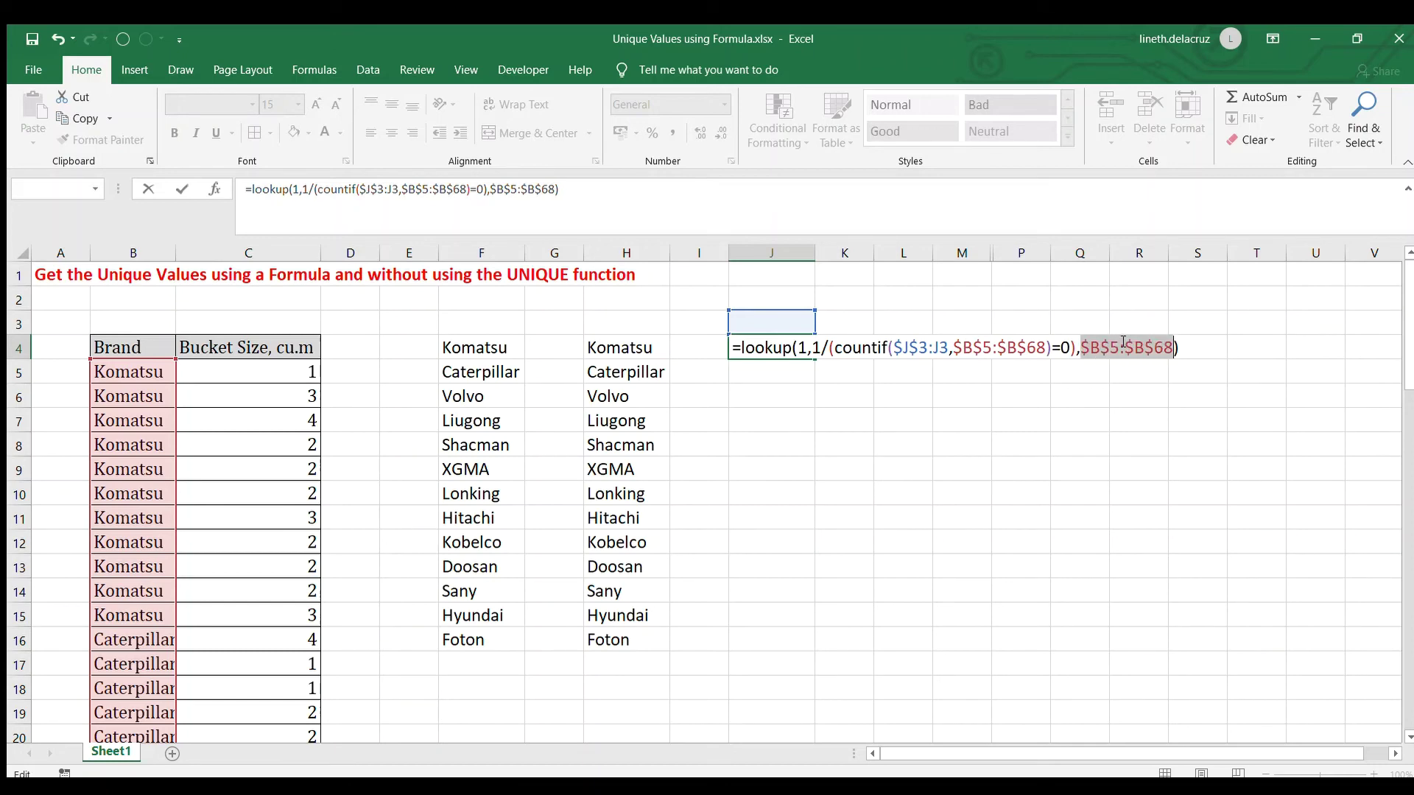
key("Return")
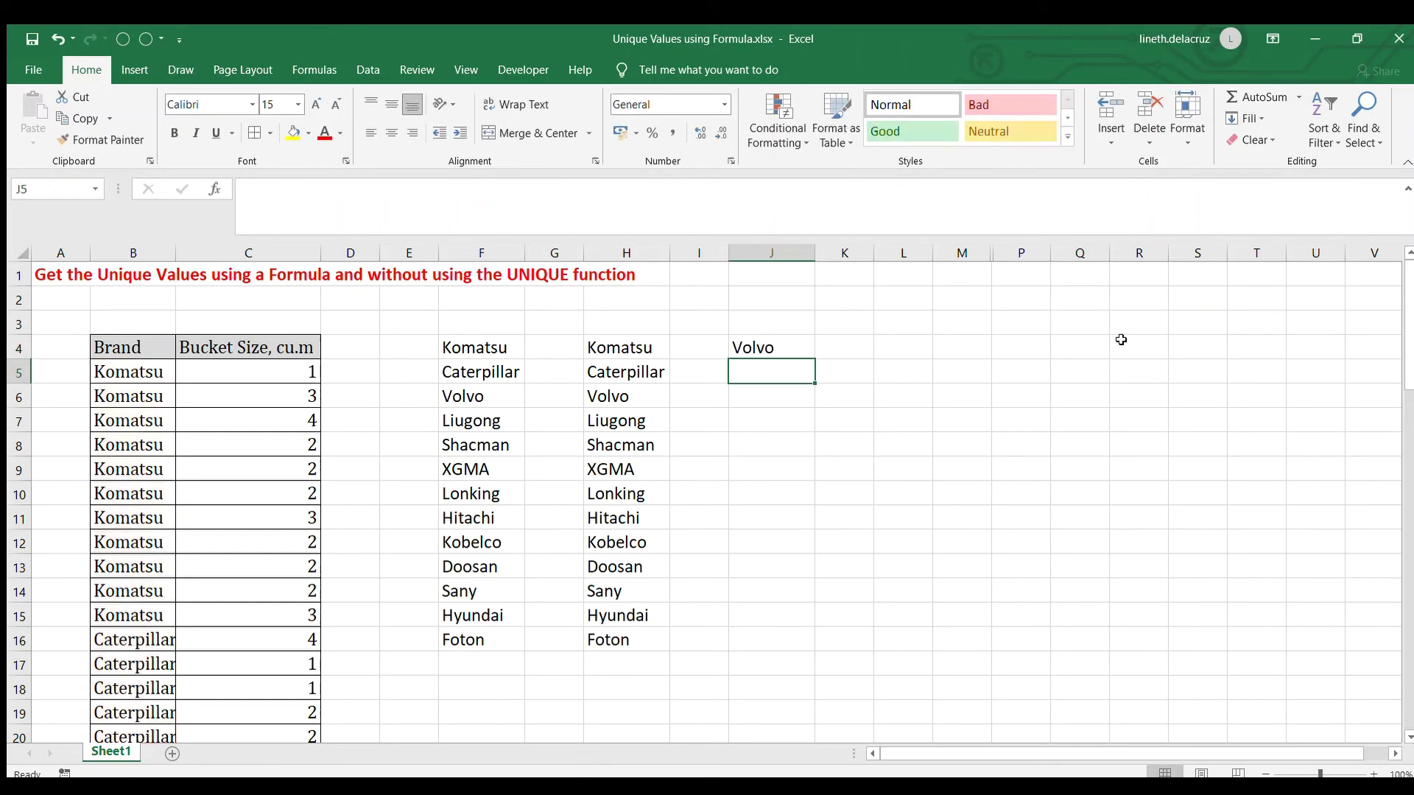
- Copy J4's formula into J5:J68, listing brands from Volvo then #N/A
key("Up")
key("ctrl+c")
key("Down")
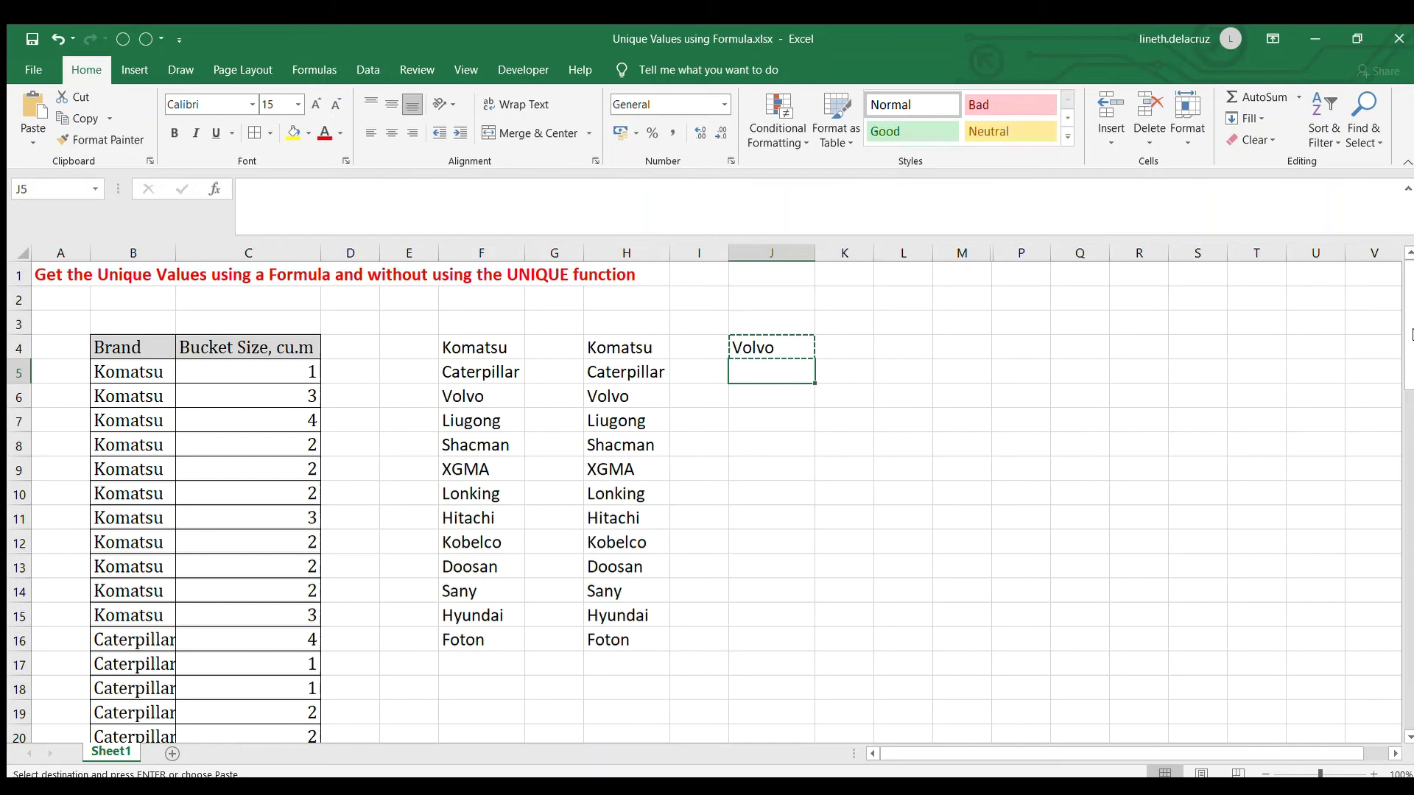
scroll(910, 631, "down", 16)
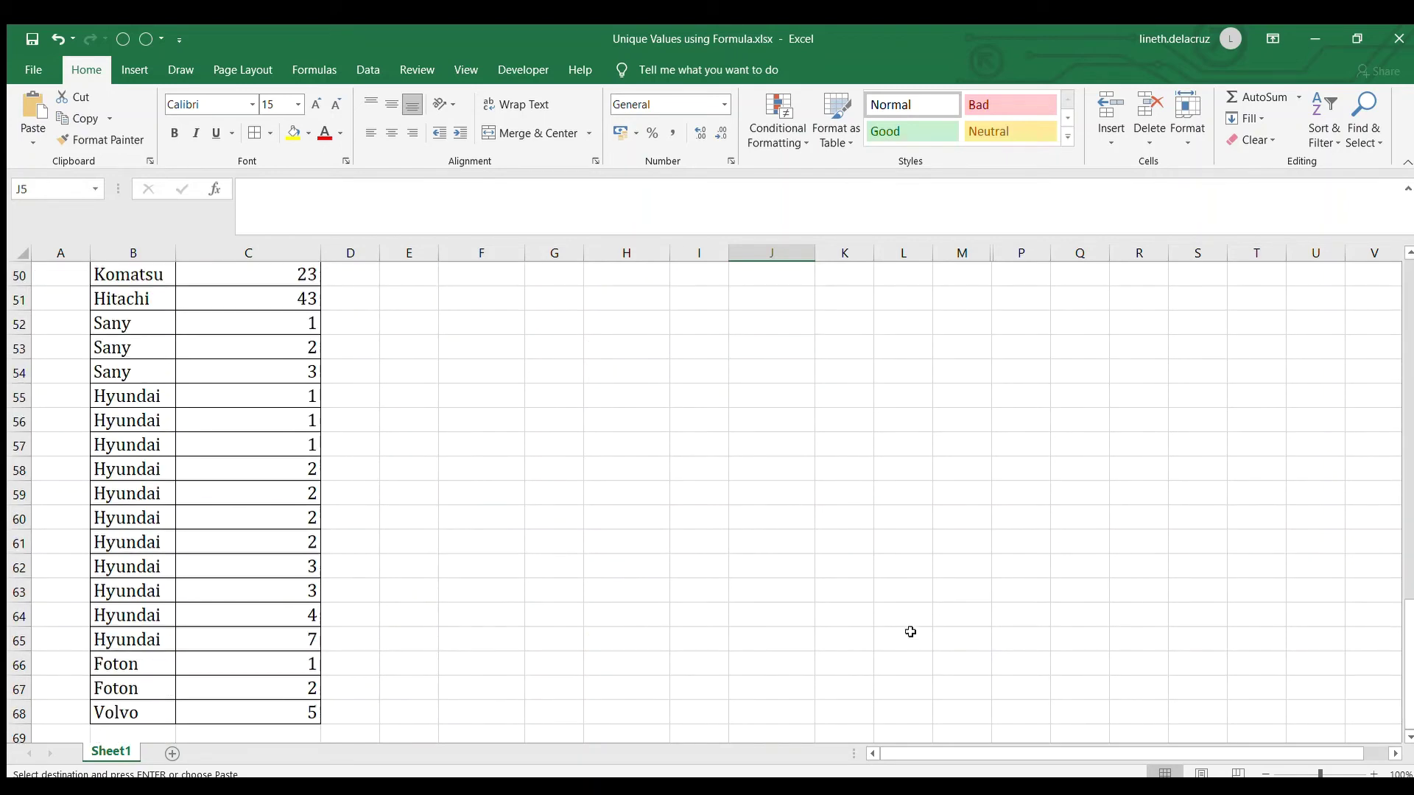
left_click(770, 700, "shift")
key("ctrl+v")
scroll(778, 705, "up", 2)
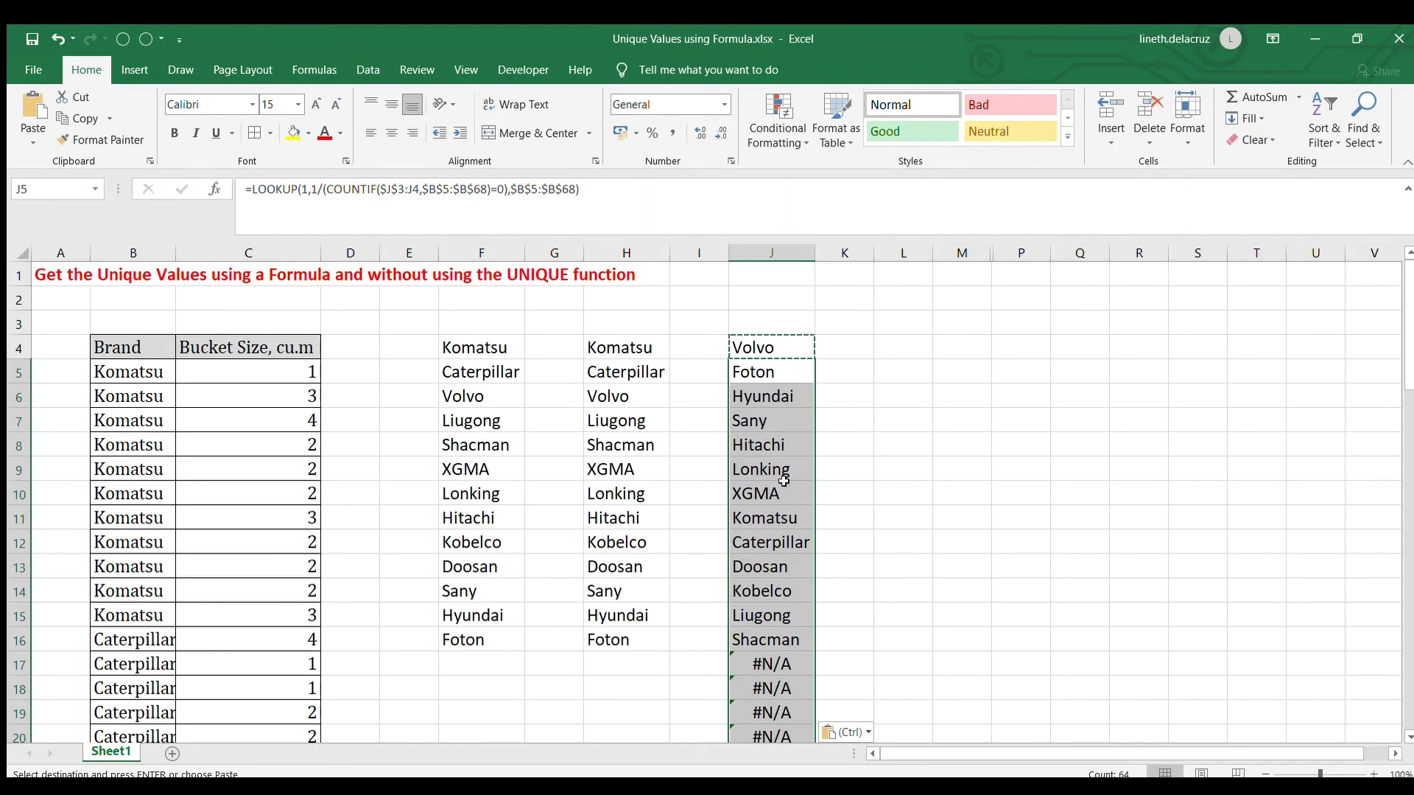
left_click(780, 447)
- Clear a Komatsu brand entry and start wrapping J4 as IF(LOOKUP(…)=0,""
left_click(110, 469)
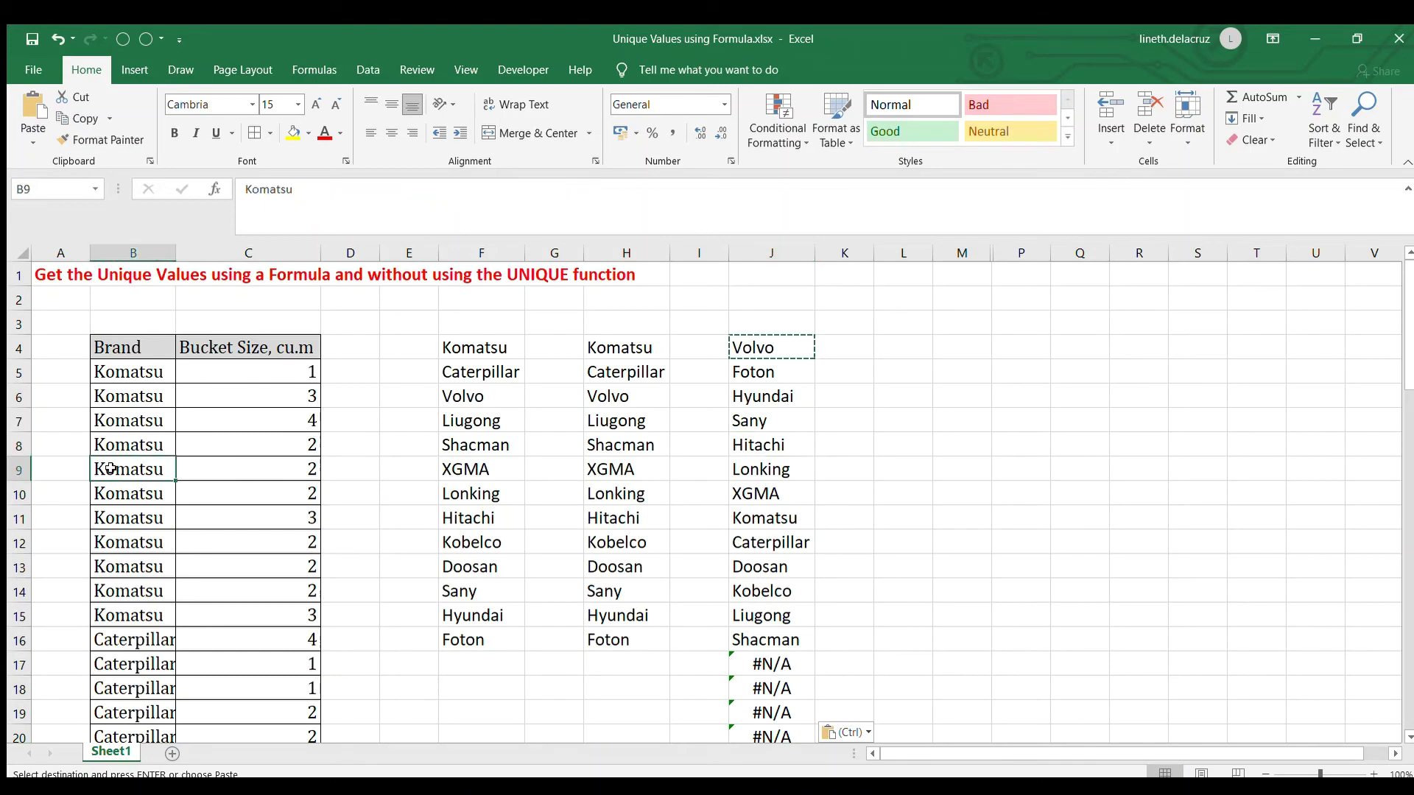
key("Delete")
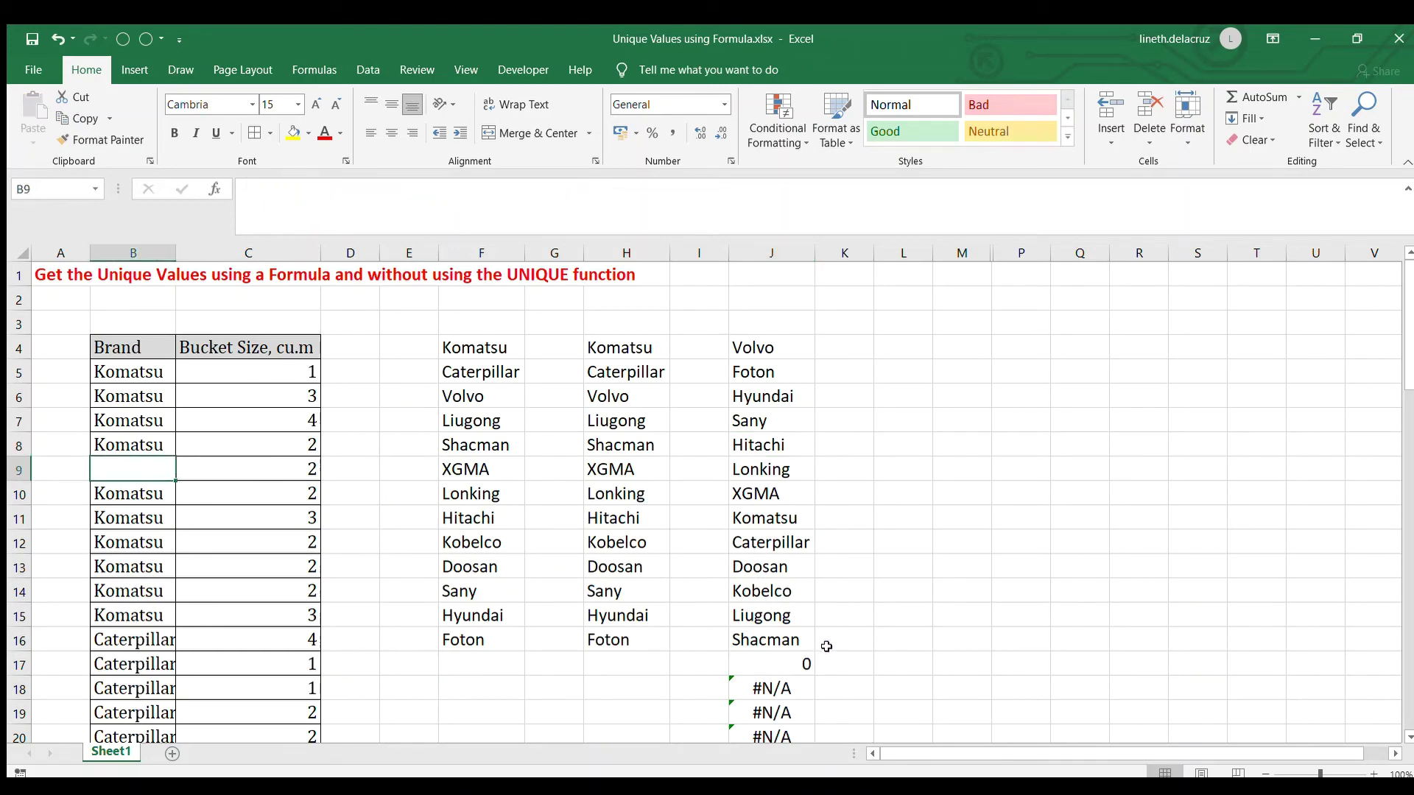
left_click(792, 357)
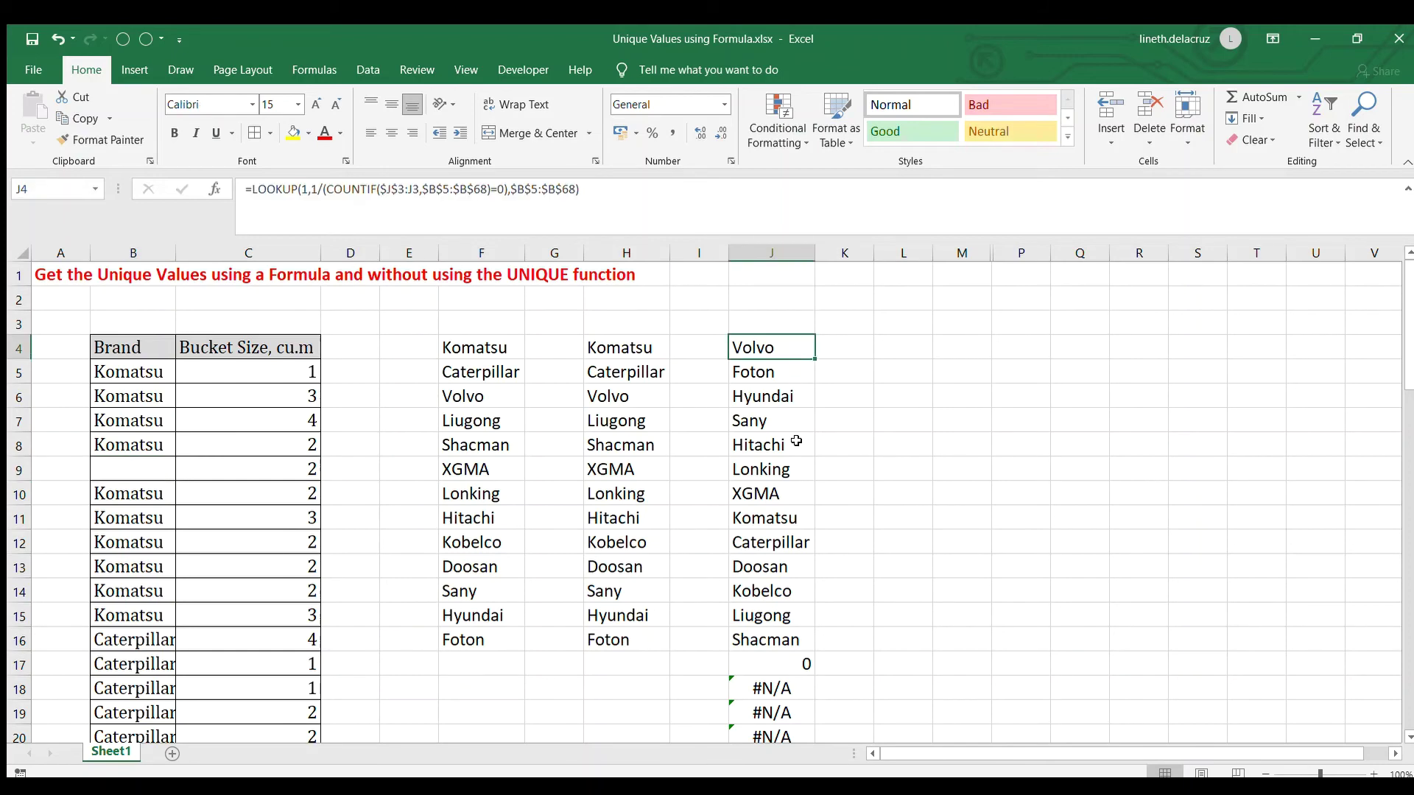
key("F2")
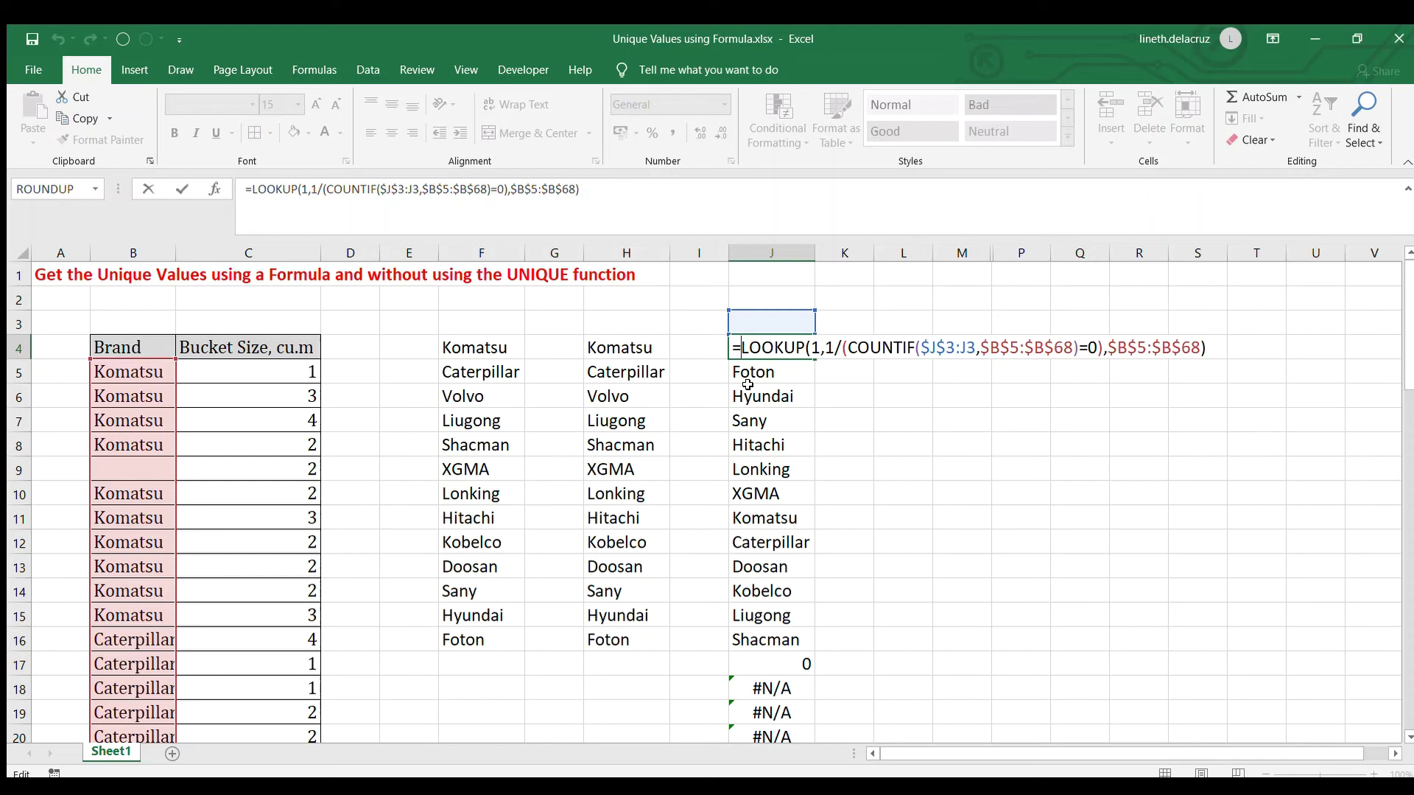
type("if(")
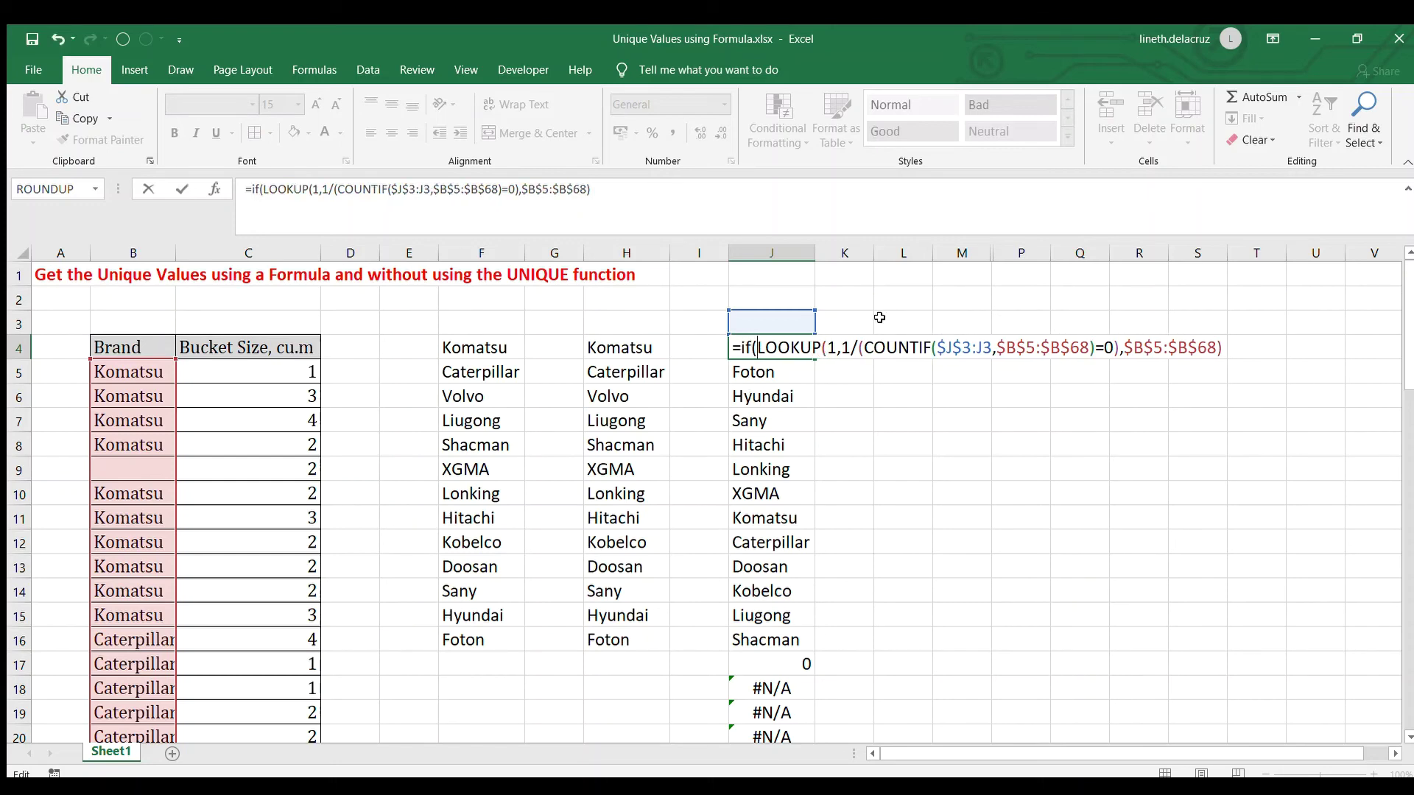
left_click(1216, 357)
type("=0,\"\",")
- Copy the LOOKUP expression in as the IF's false result and close the parenthesis
left_click_drag(758, 348, 1223, 347)
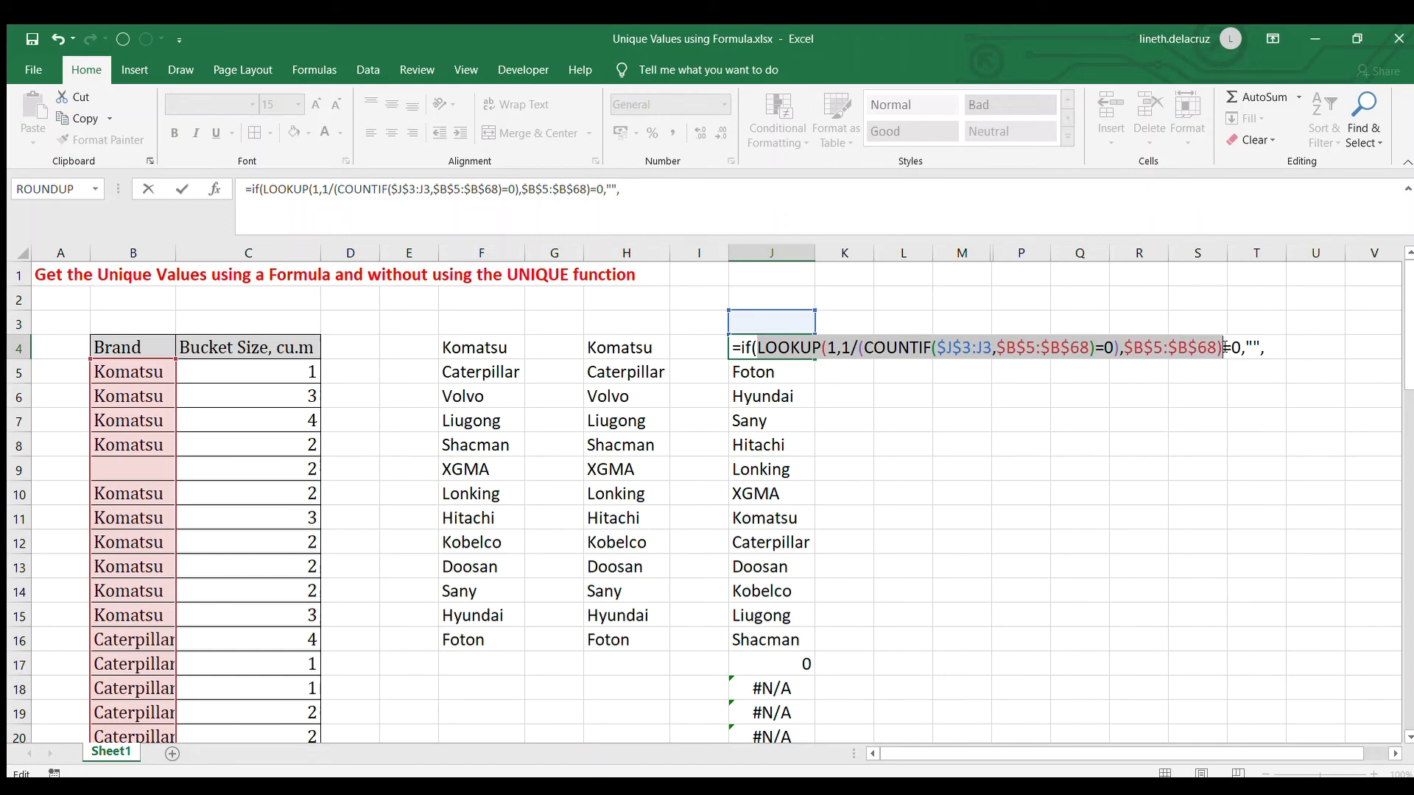
key("ctrl+c")
left_click(1275, 347)
key("ctrl+v")
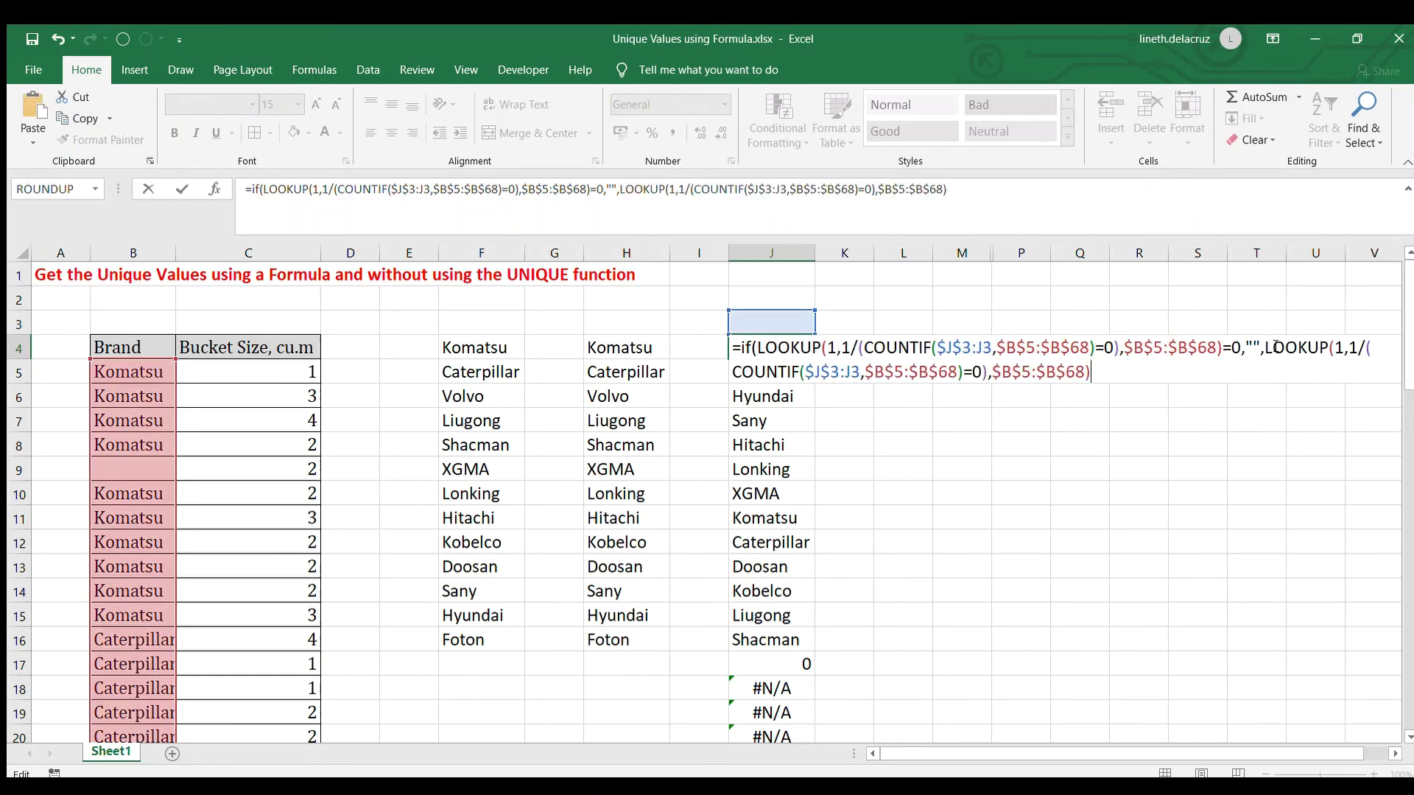
type(")")
- Commit J4's IF-wrapped formula and paste it from J5 down to the last data row
key("Return")
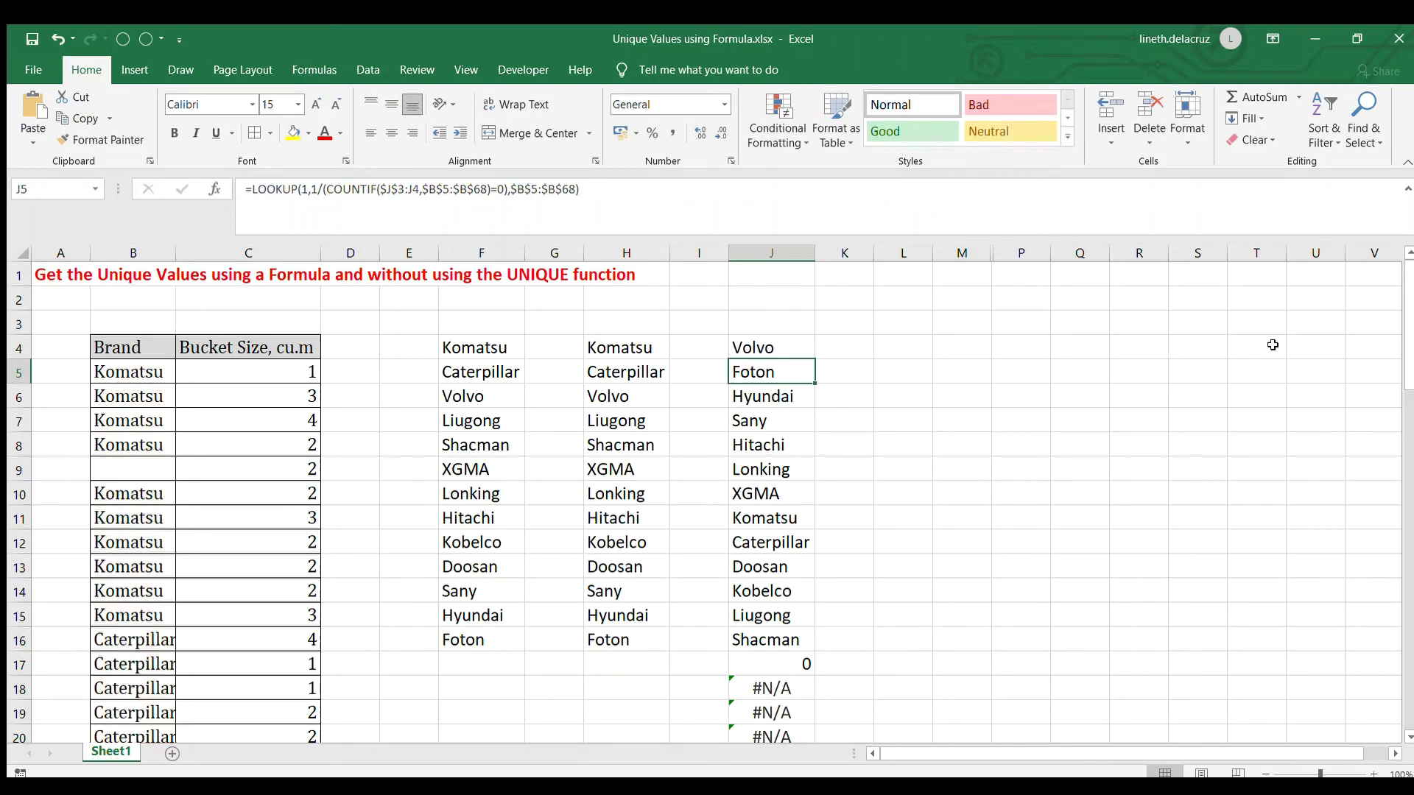
key("Up")
key("ctrl+c")
key("Down")
key("ctrl+shift+Down")
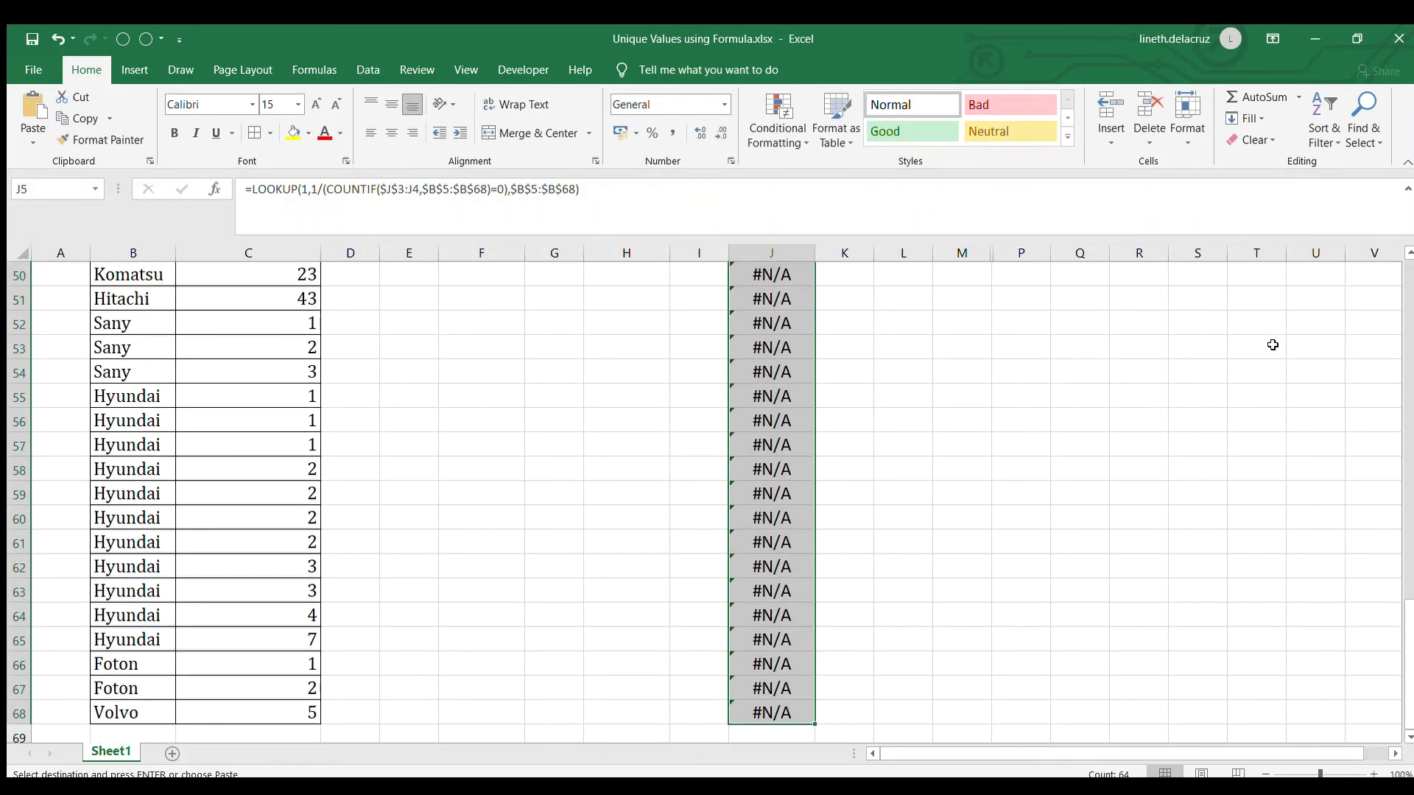
key("ctrl+v")
key("ctrl+Up")
left_click(758, 663)
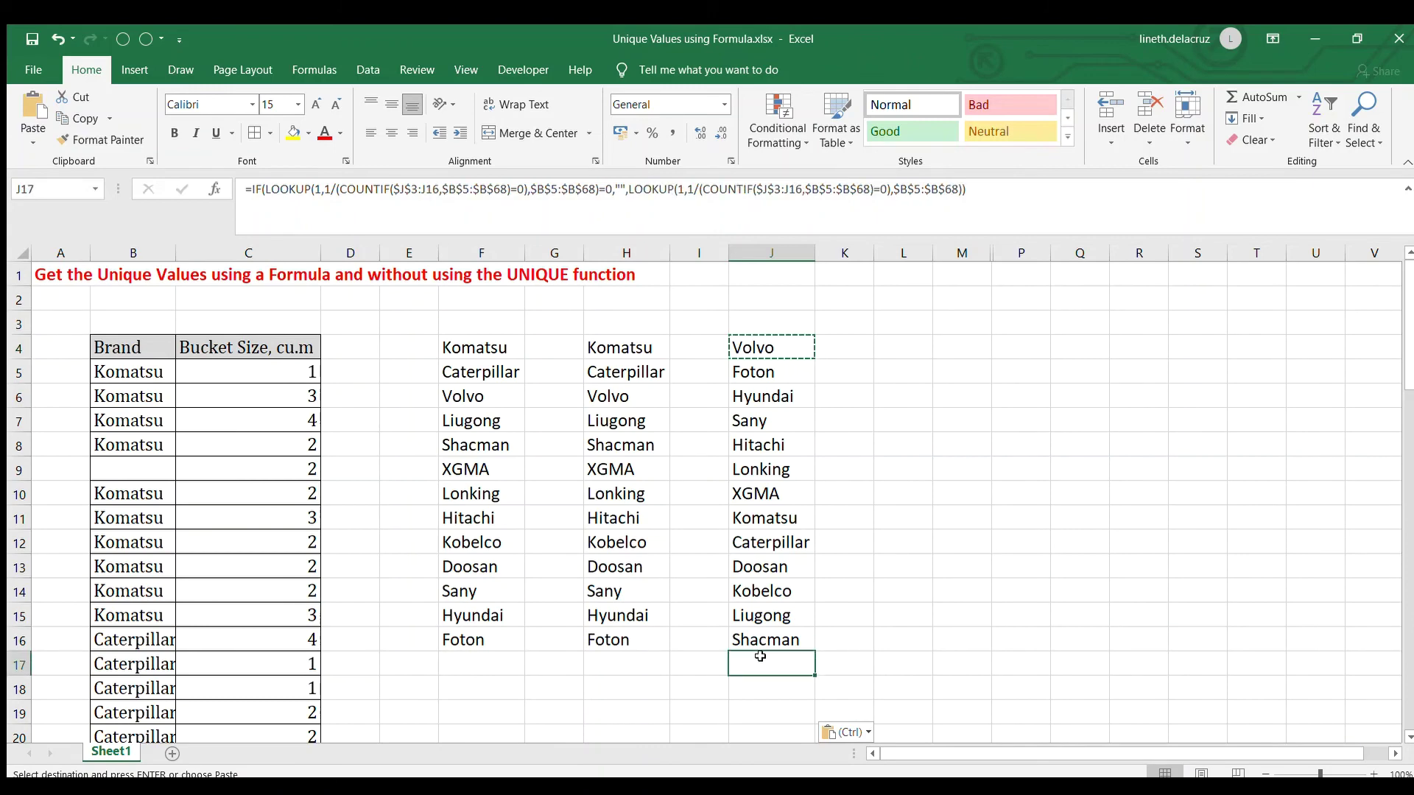
scroll(760, 655, "down", 2)
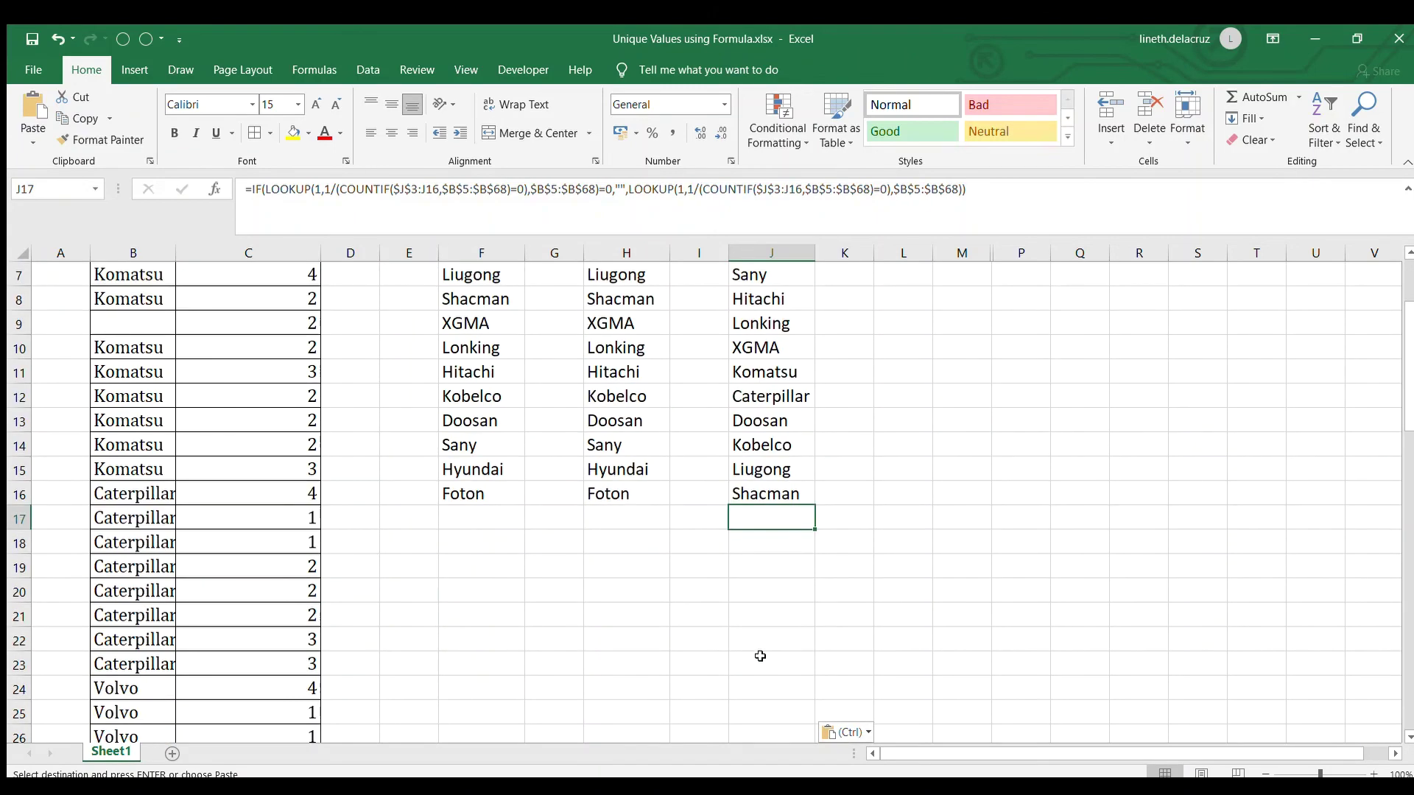
scroll(760, 655, "up", 2)
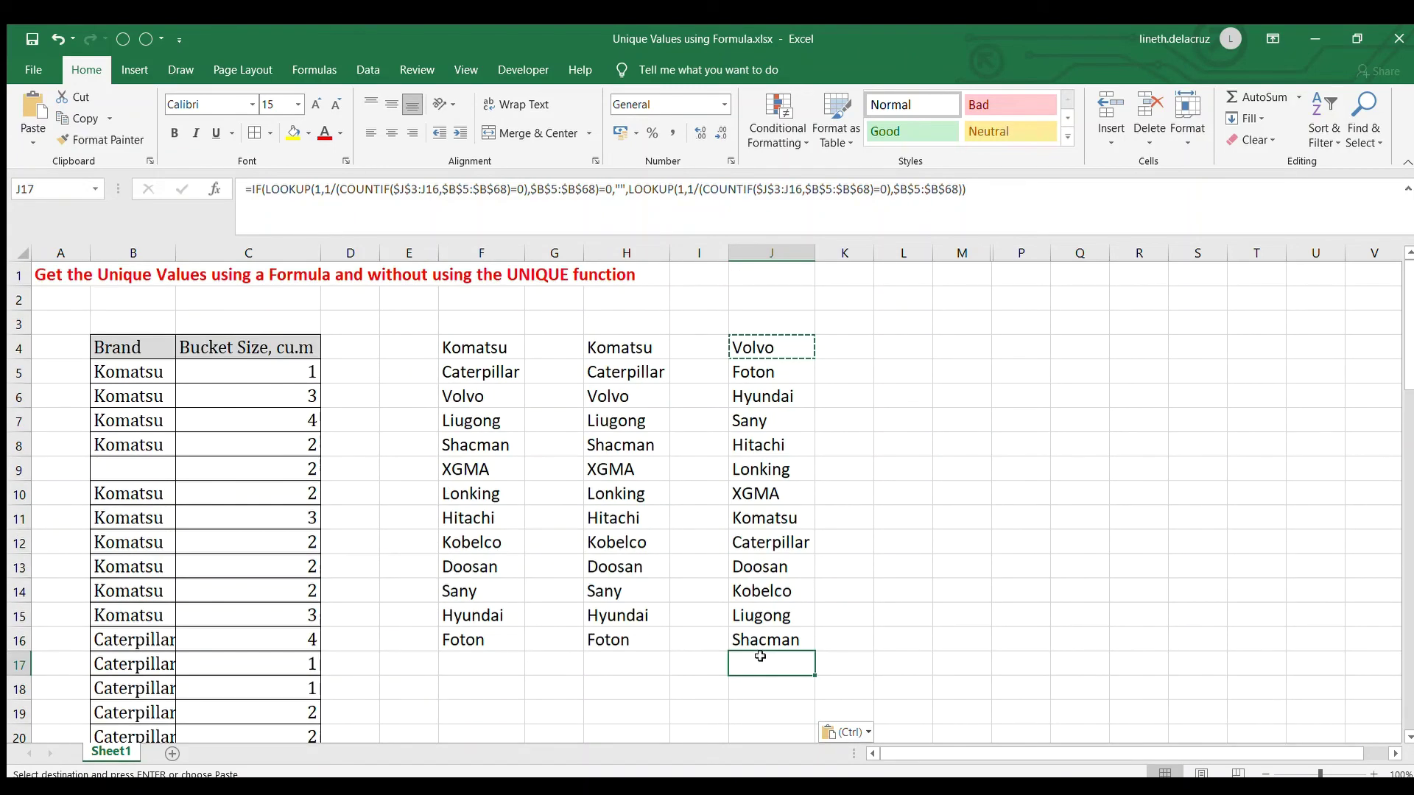
key("Escape")
left_click(771, 494)
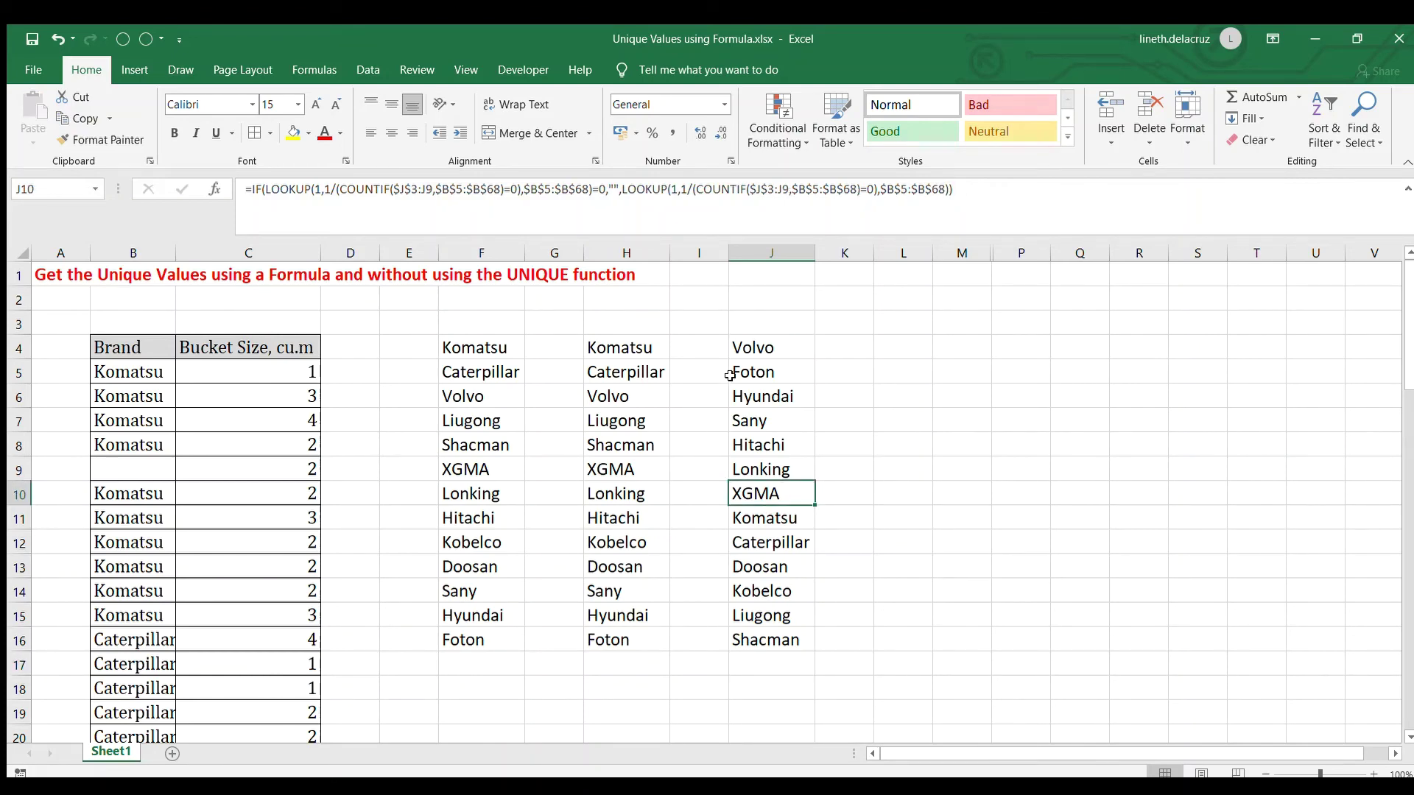
left_click(731, 349)
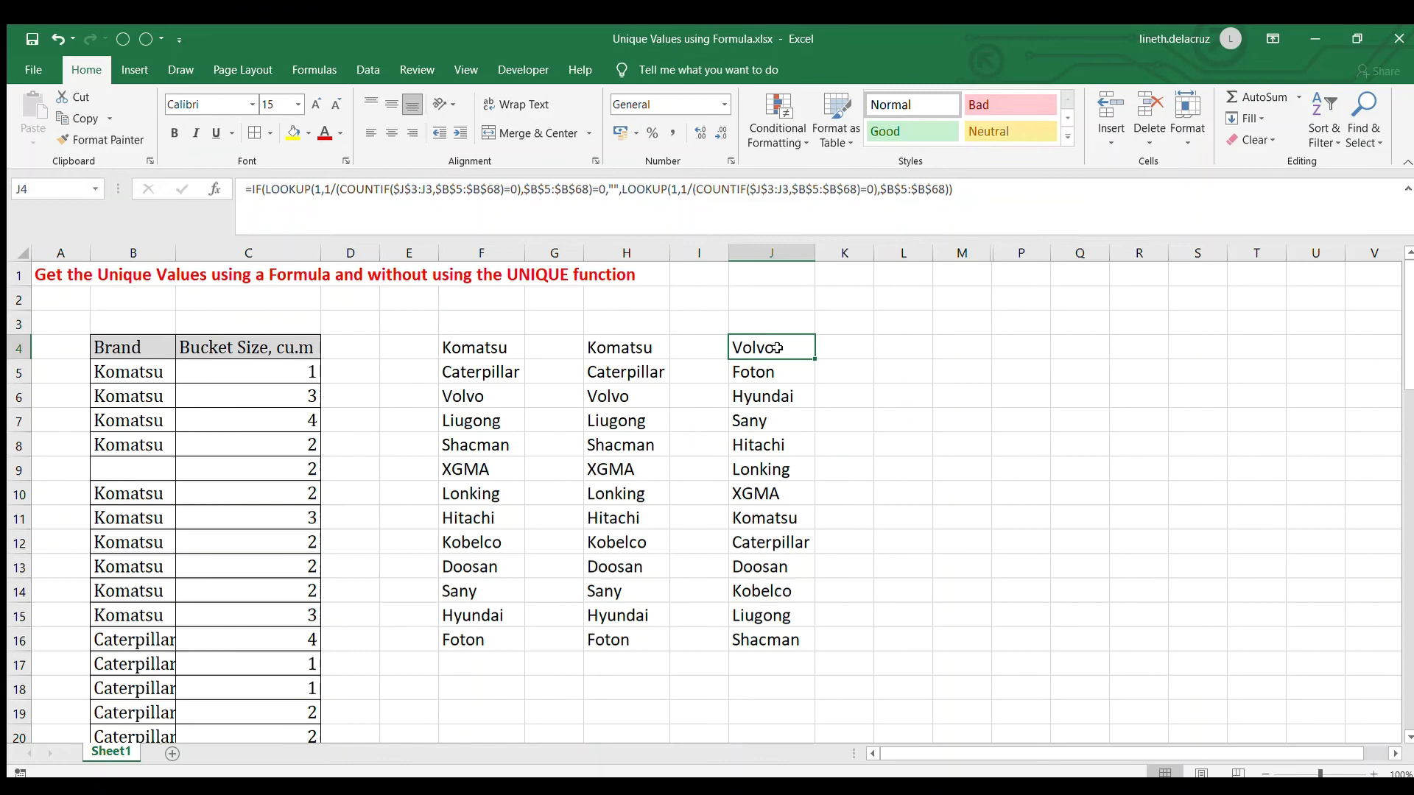
left_click_drag(779, 347, 766, 636)
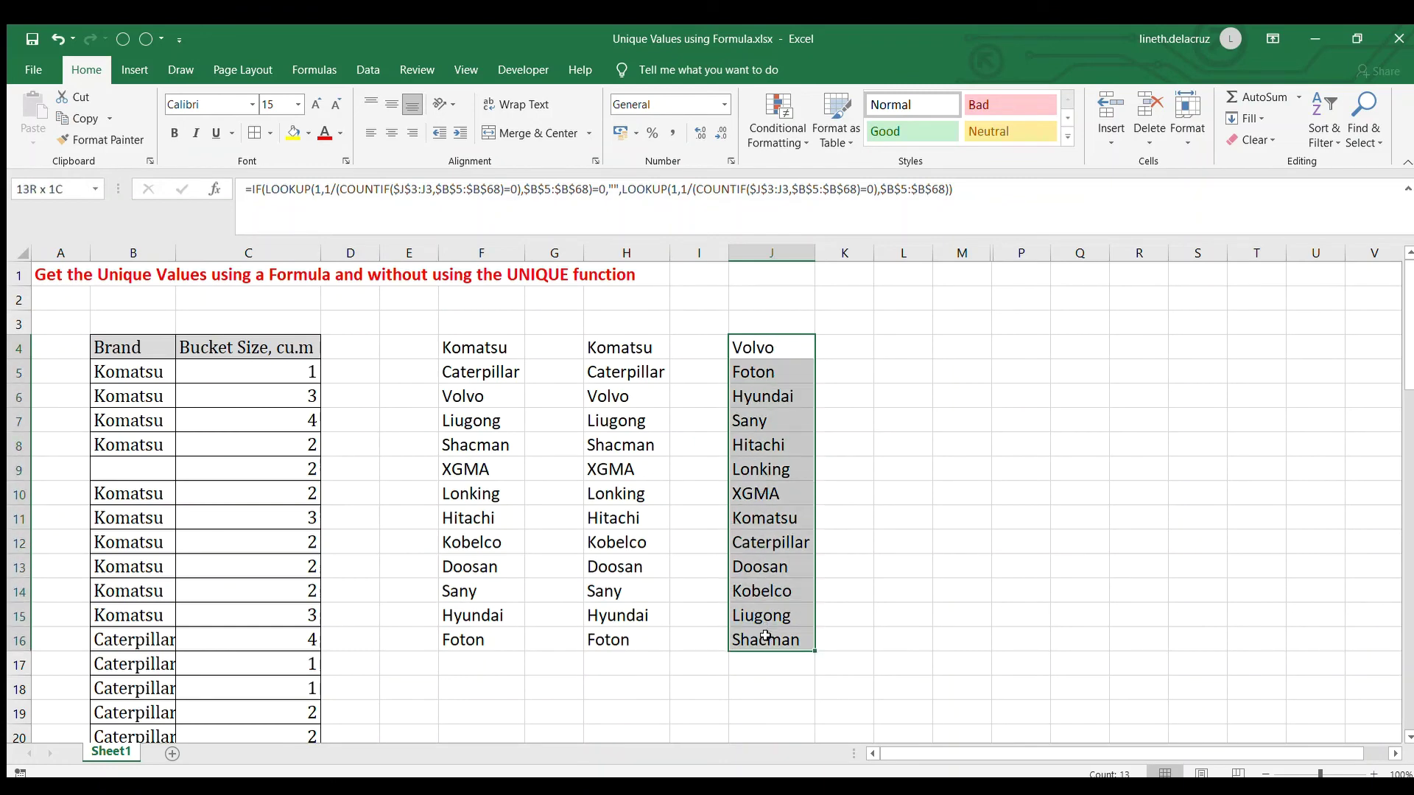
left_click(780, 339)
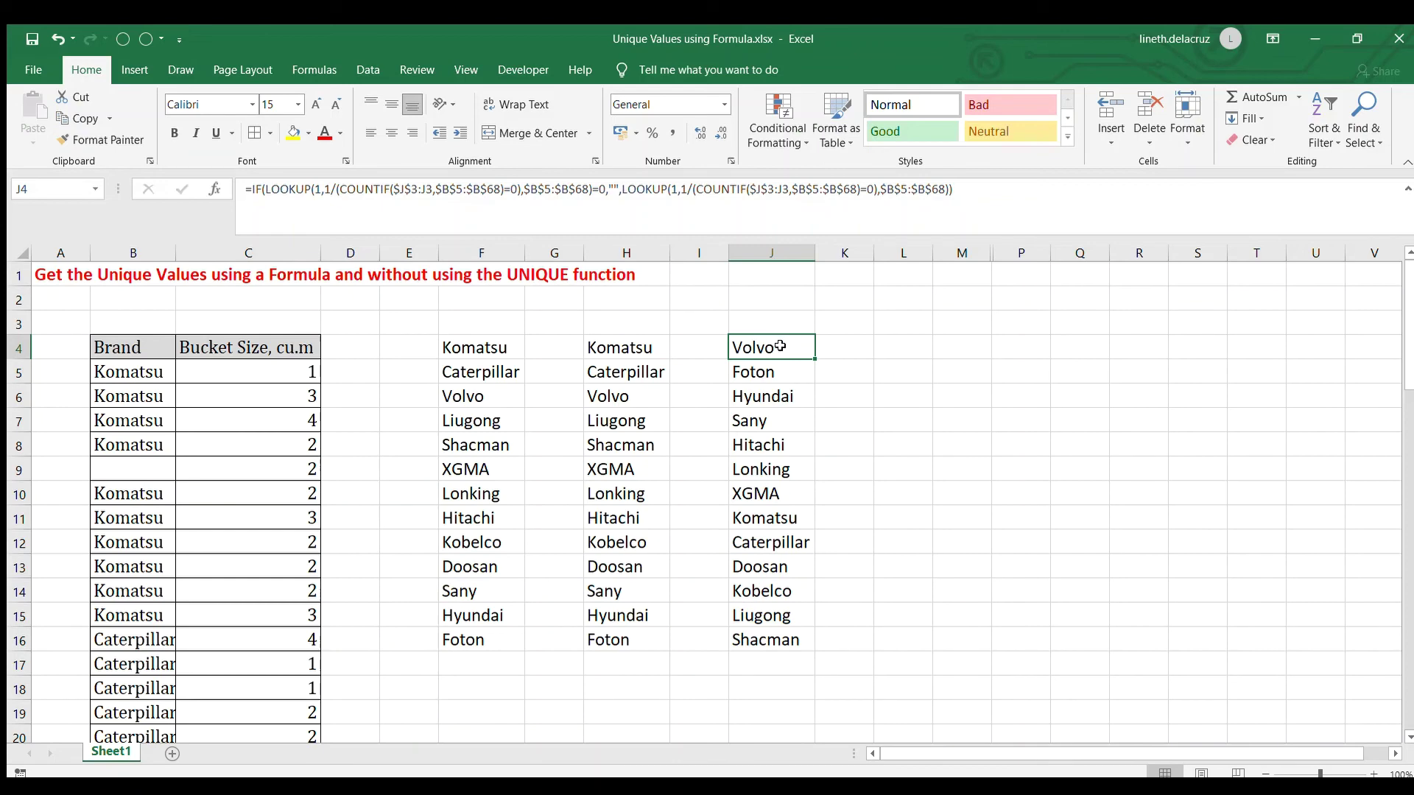
left_click(773, 414)
left_click_drag(466, 339, 468, 641)
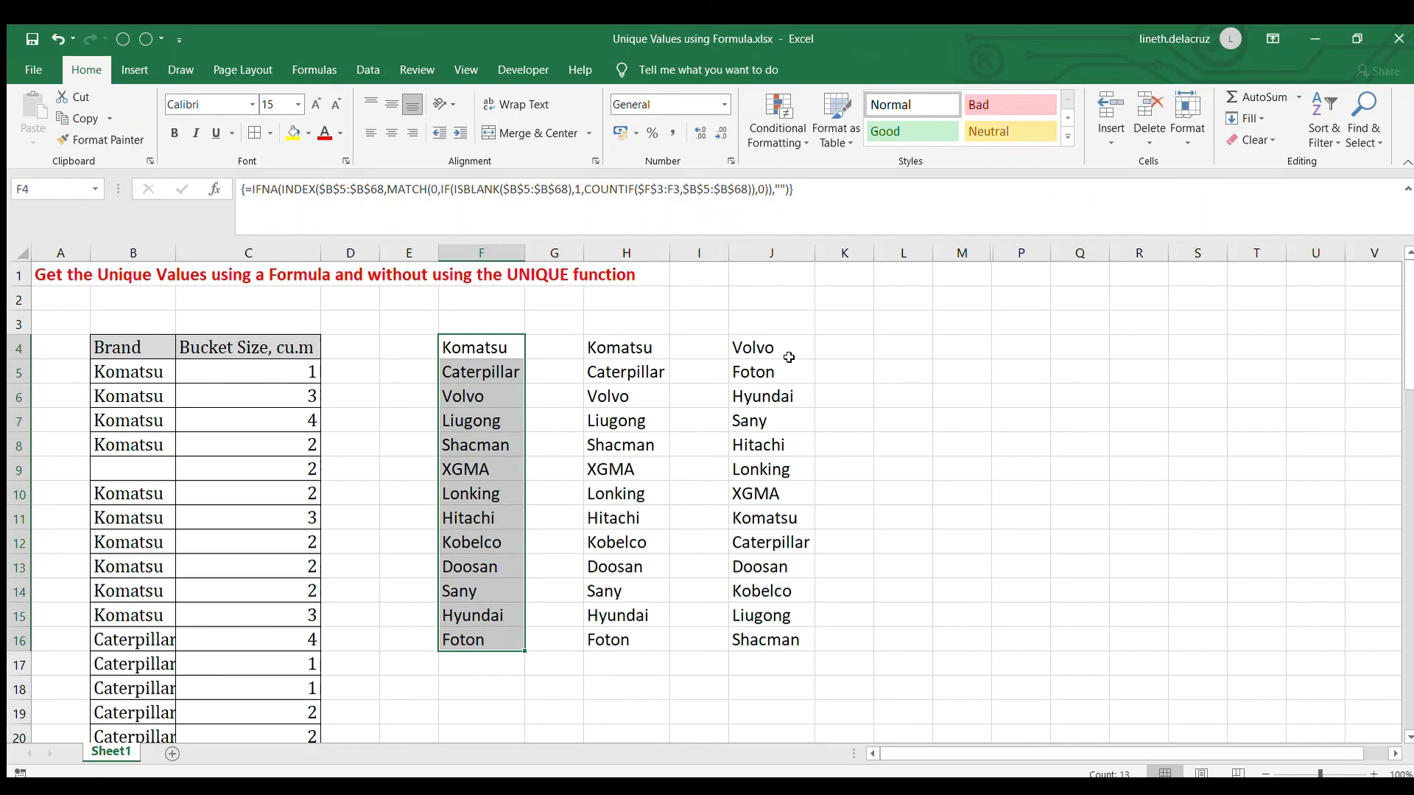
left_click(780, 348)
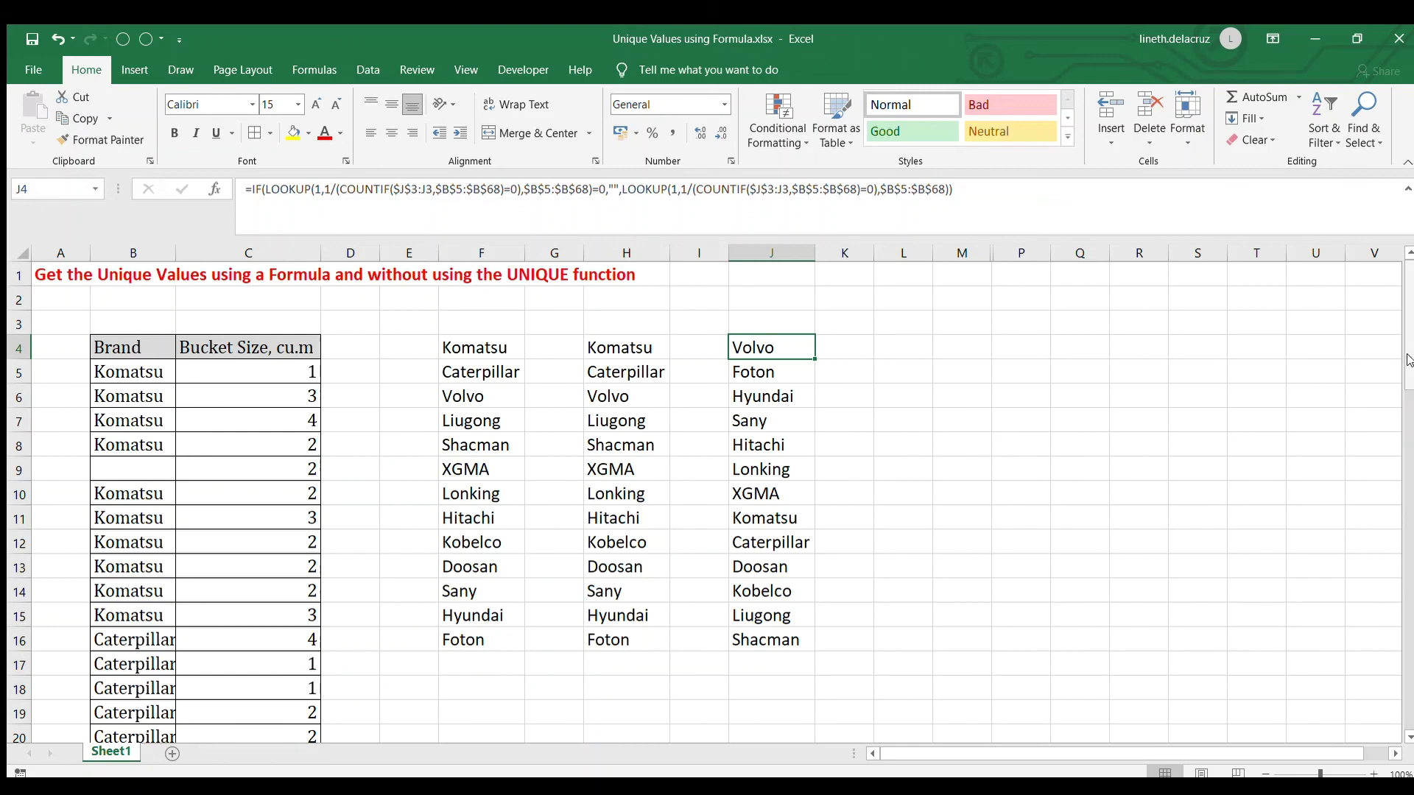
scroll(1410, 526, "down", 1)
left_click(1410, 676)
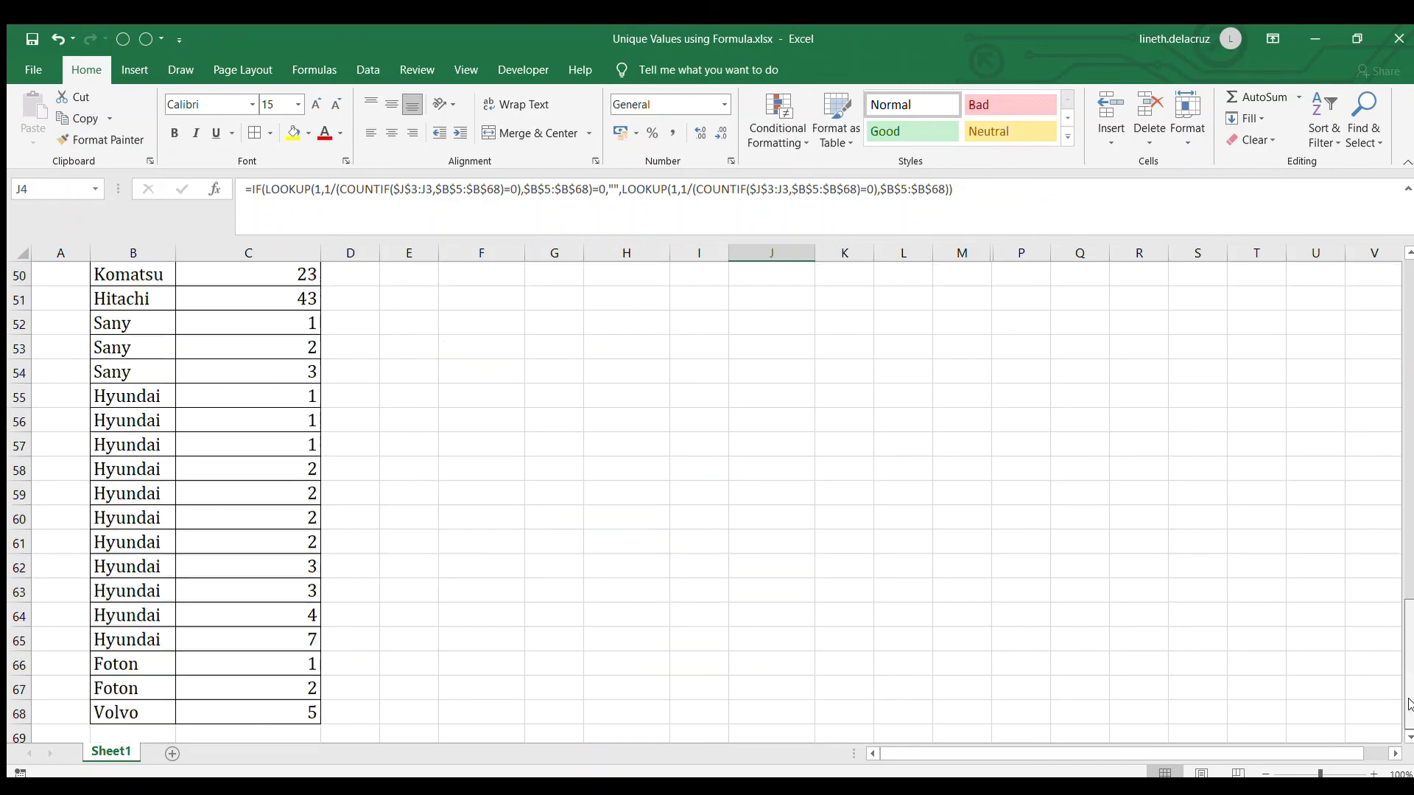
left_click(109, 713)
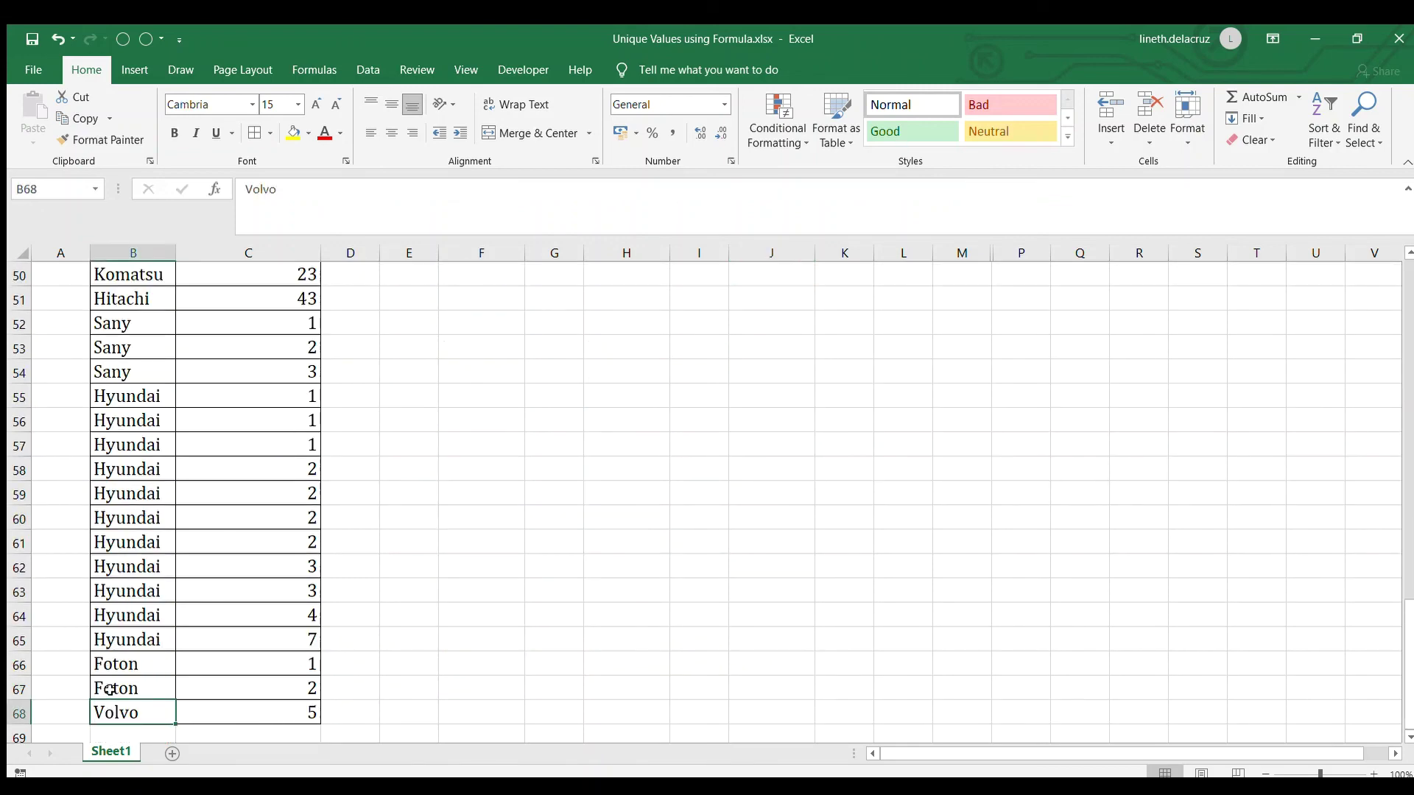
left_click(109, 689)
left_click(122, 637)
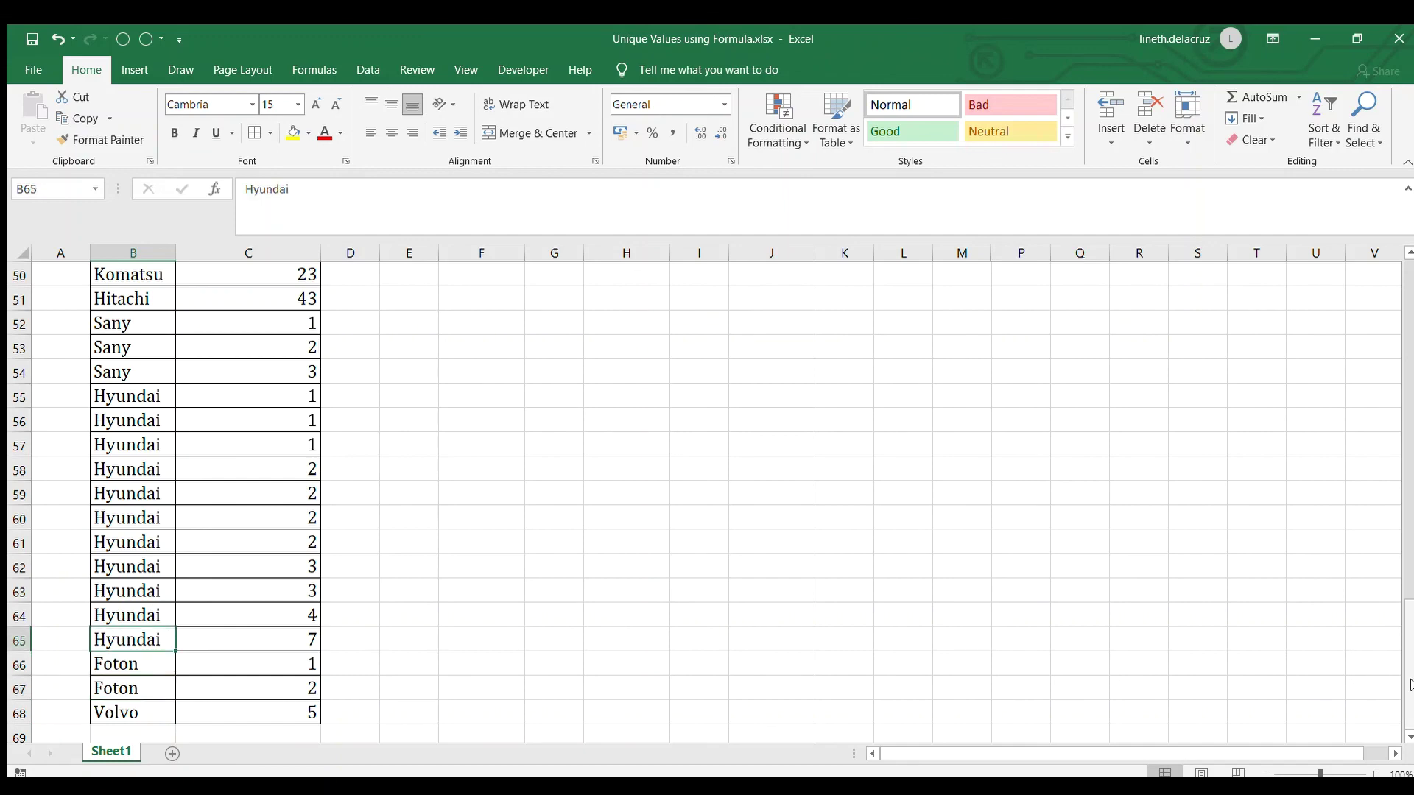
left_click_drag(1409, 663, 1409, 324)
left_click(766, 342)
left_click_drag(767, 343, 766, 442)
left_click(771, 349)
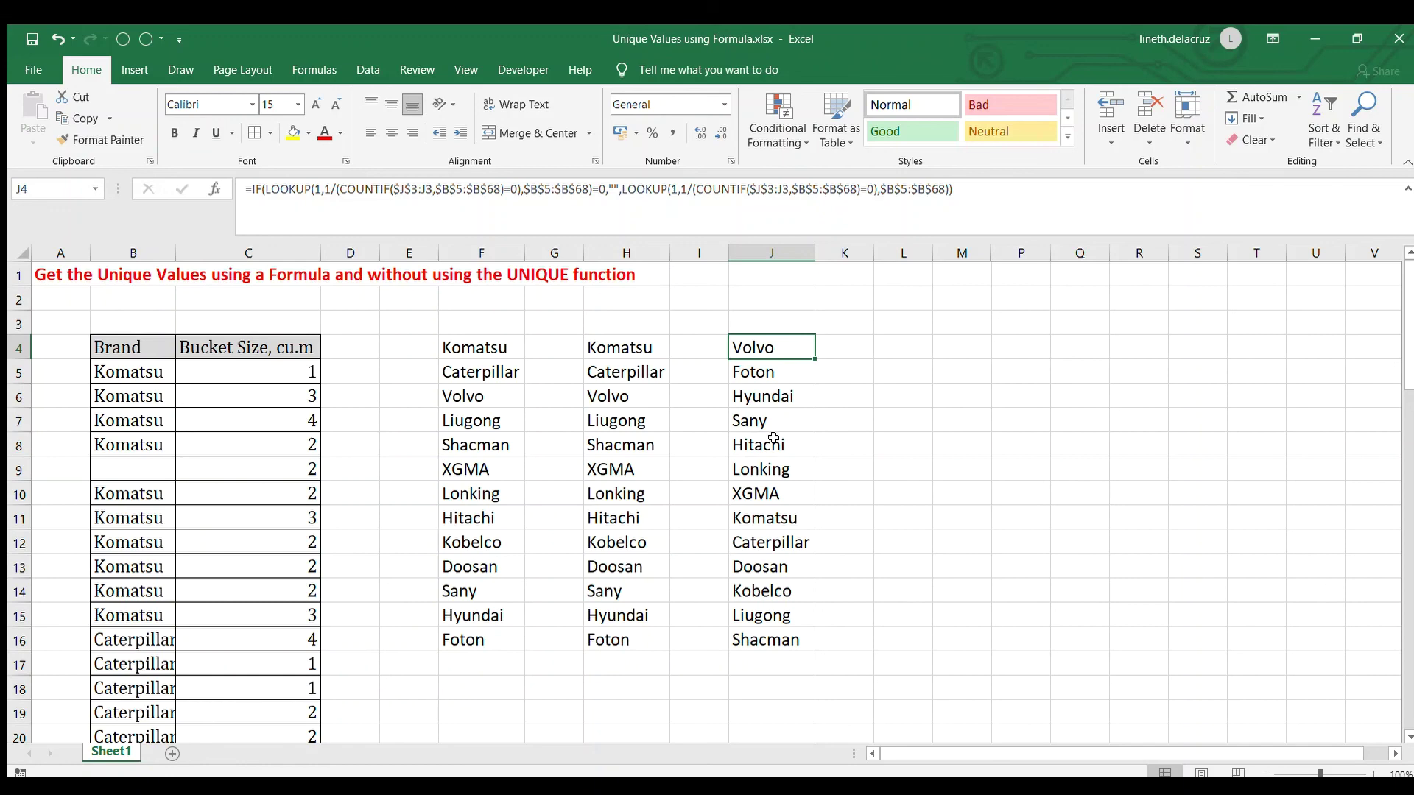
left_click(458, 348)
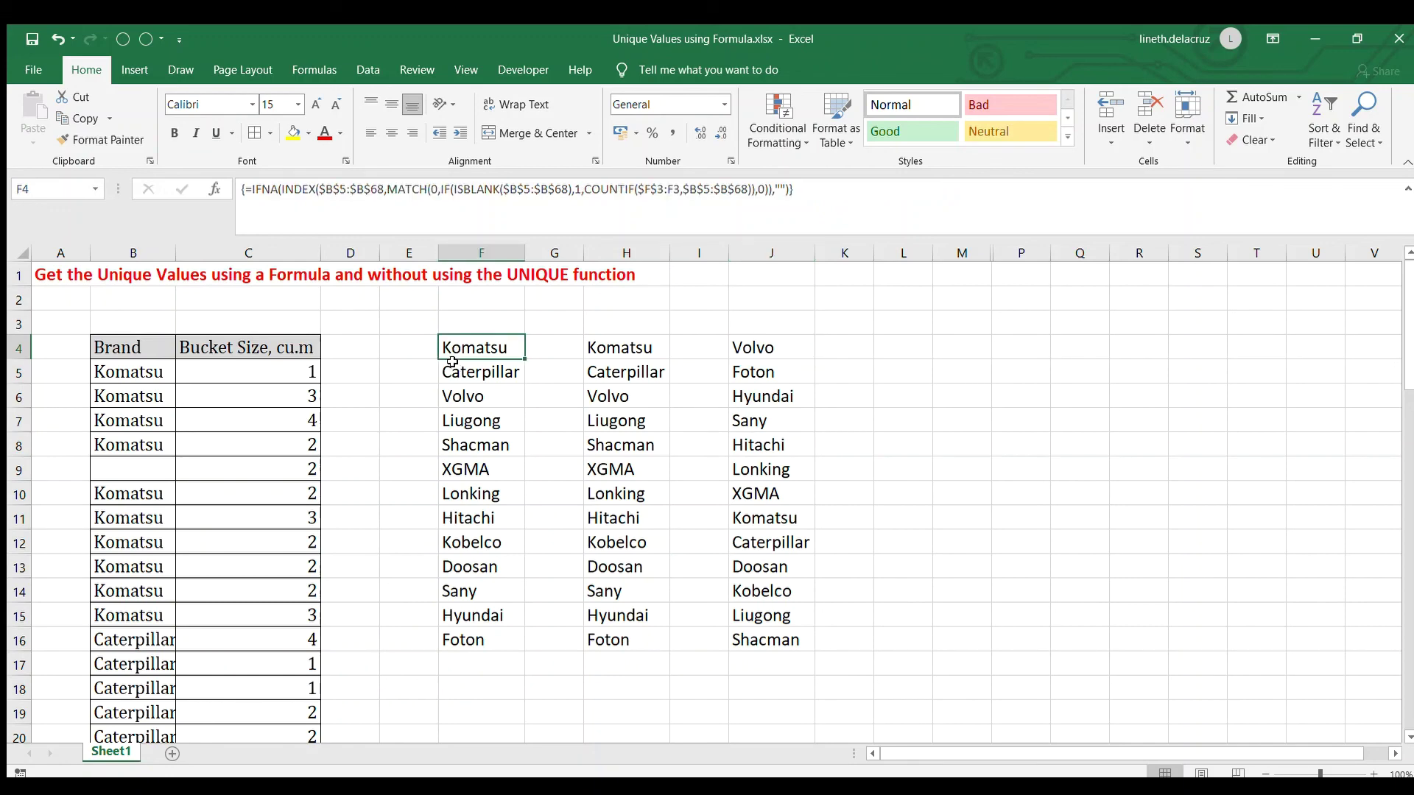
left_click(102, 372)
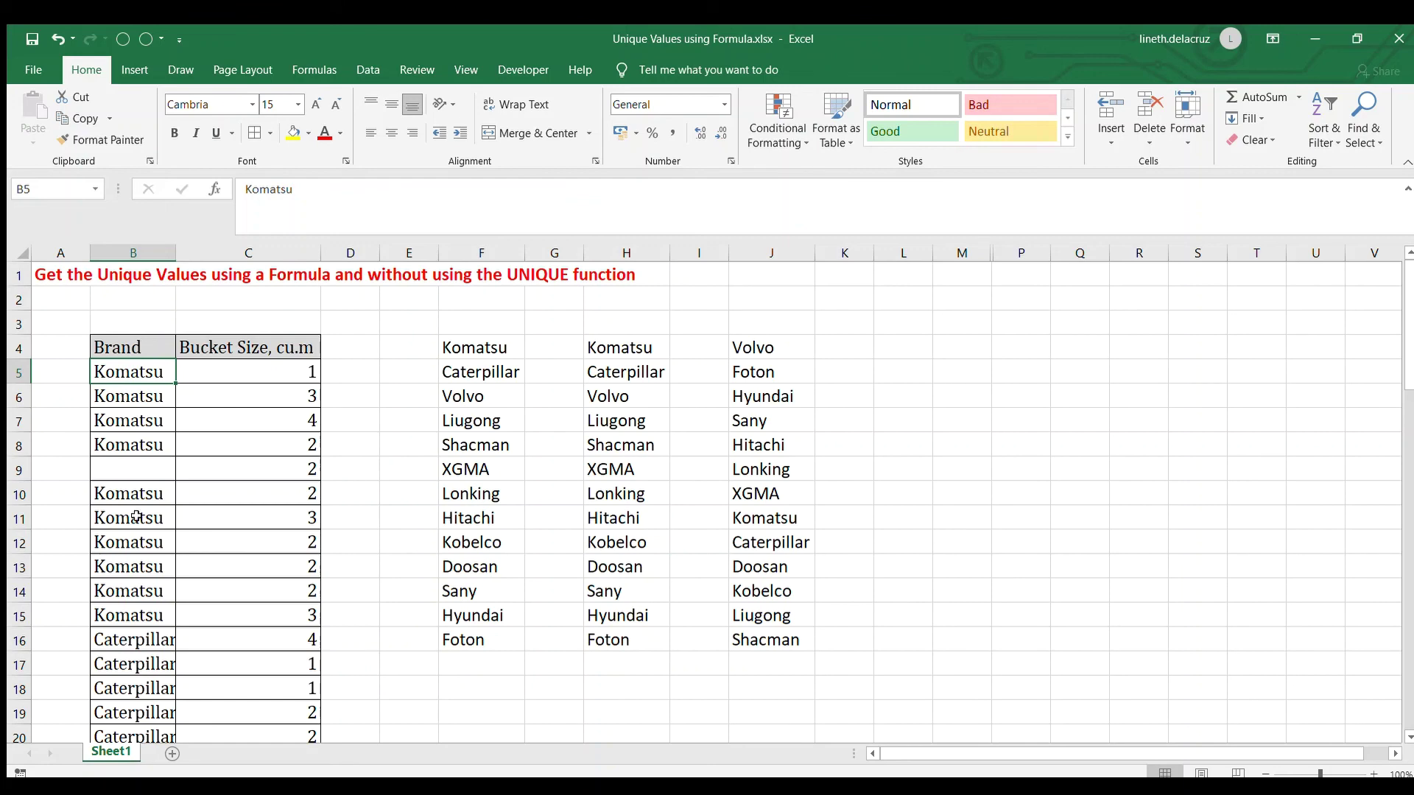
left_click(495, 347)
left_click(114, 380)
left_click(112, 638)
left_click_drag(482, 368, 478, 447)
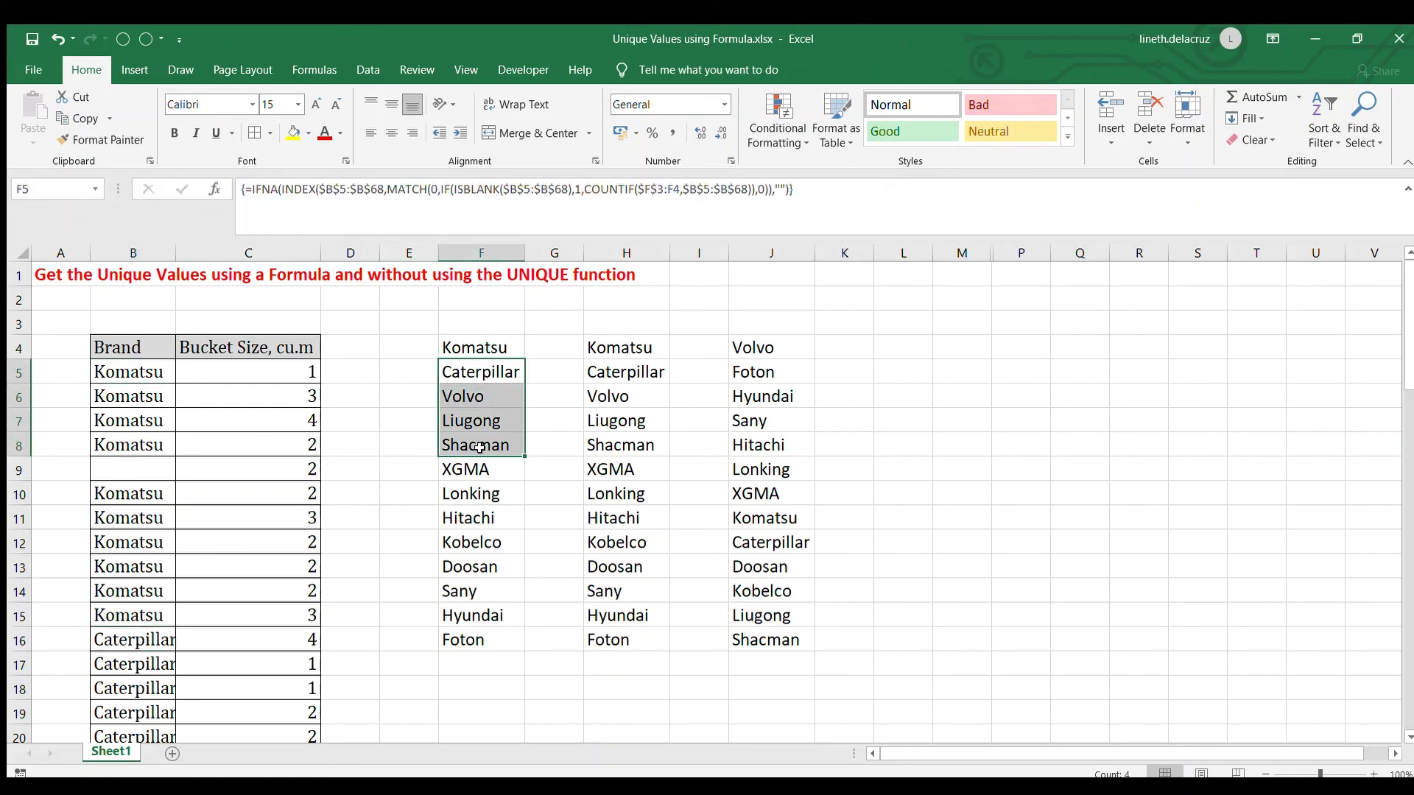
left_click(788, 352)
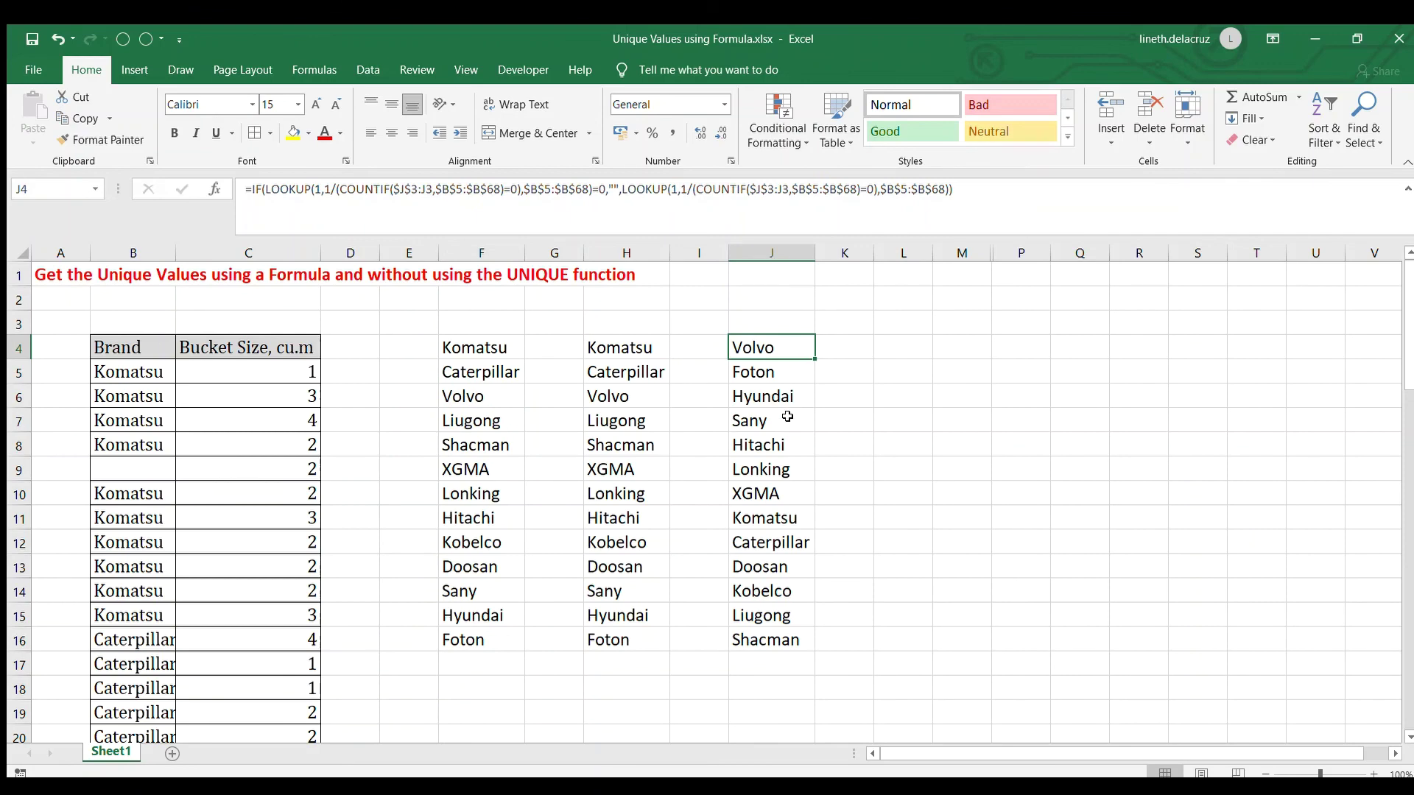